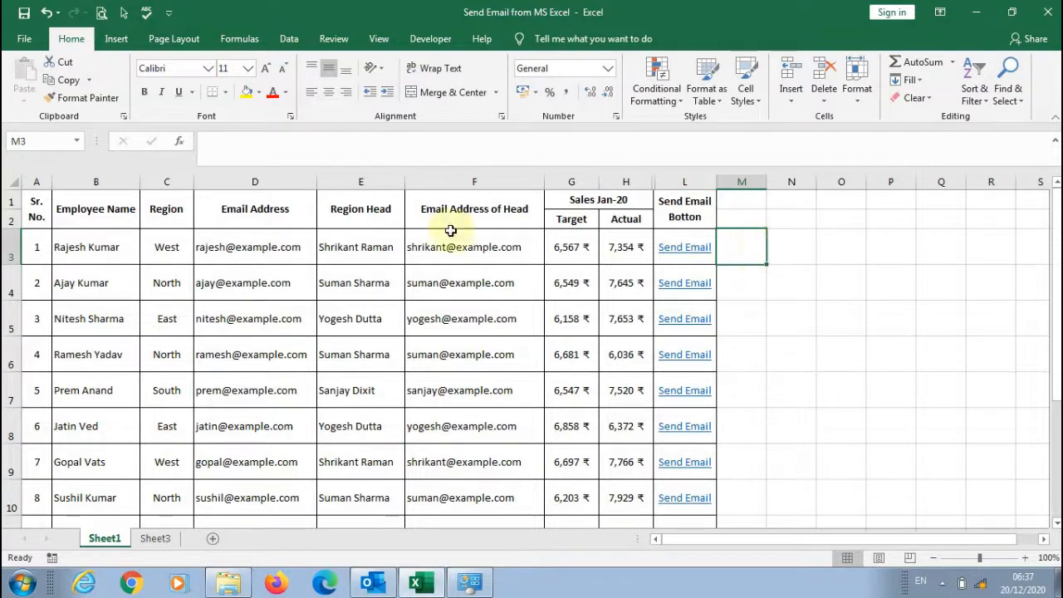
# Preview the email generated by the Send Email link in row 3, closing each draft without saving.
pyautogui.click(120, 247)
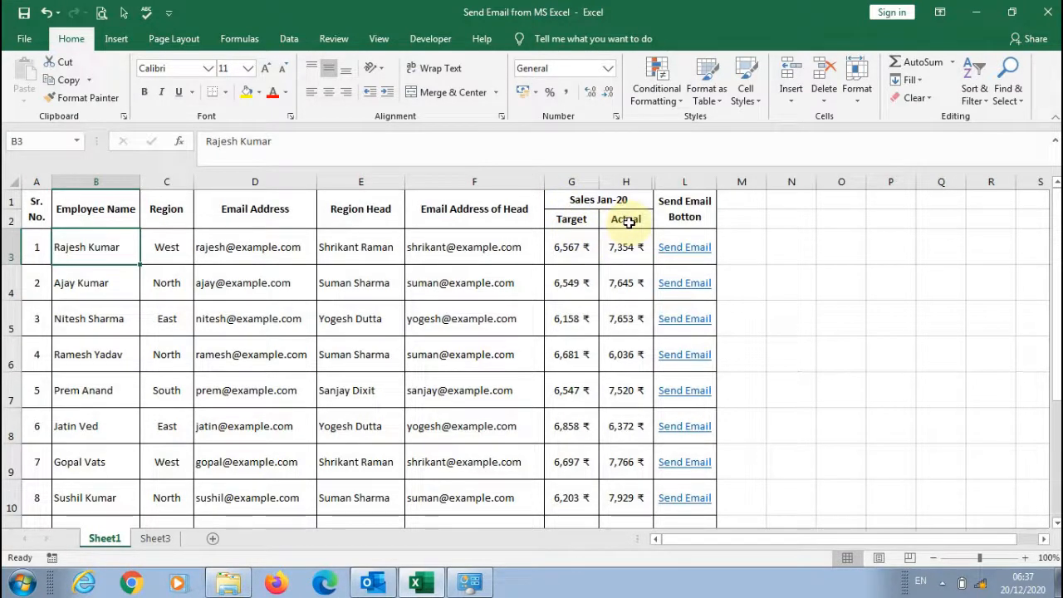
pyautogui.click(681, 247)
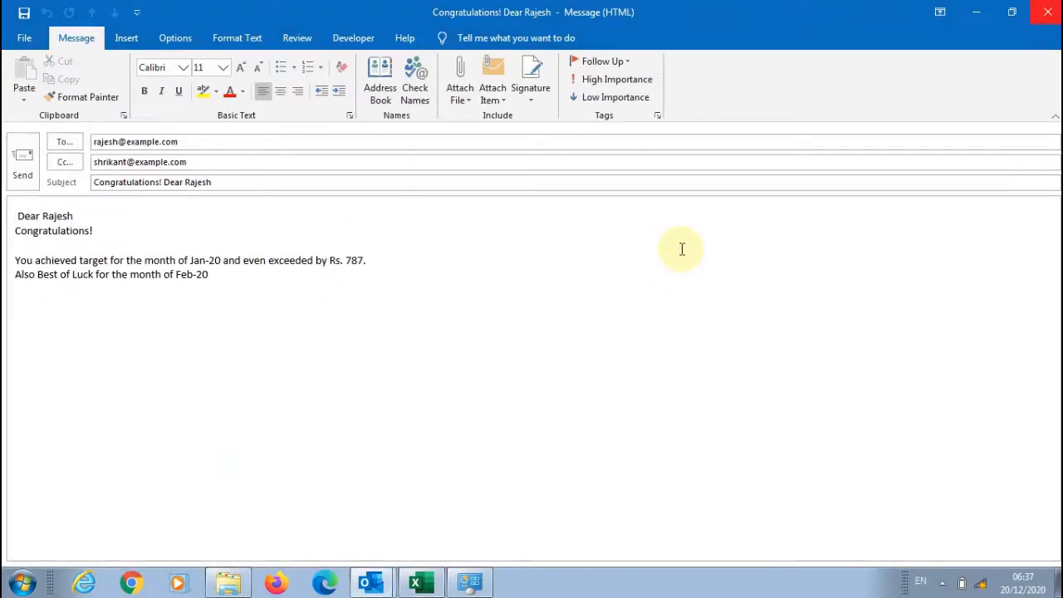
pyautogui.click(151, 141)
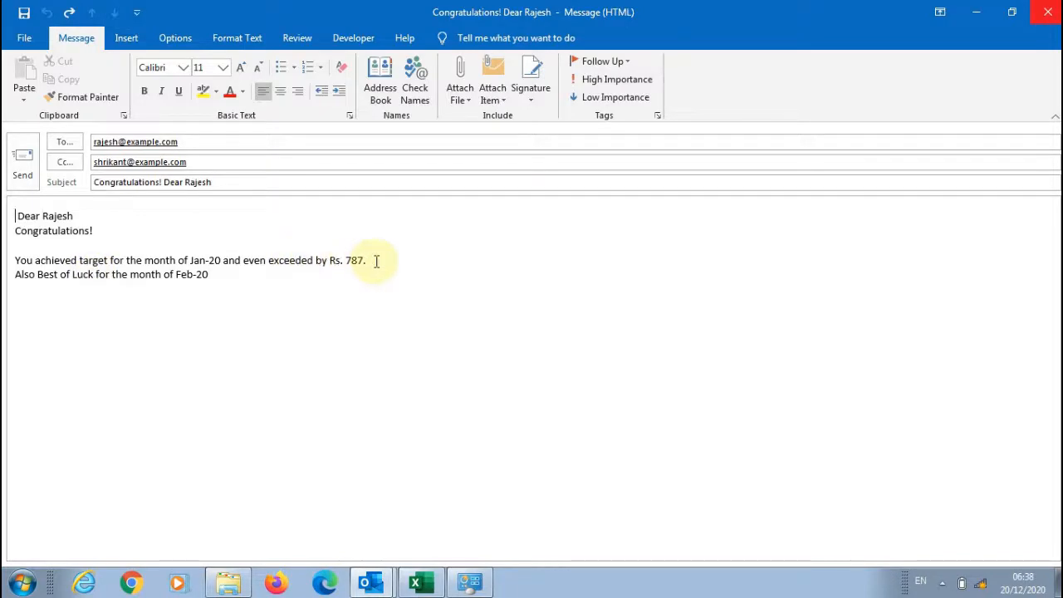
pyautogui.hotkey('alt', 'Tab')
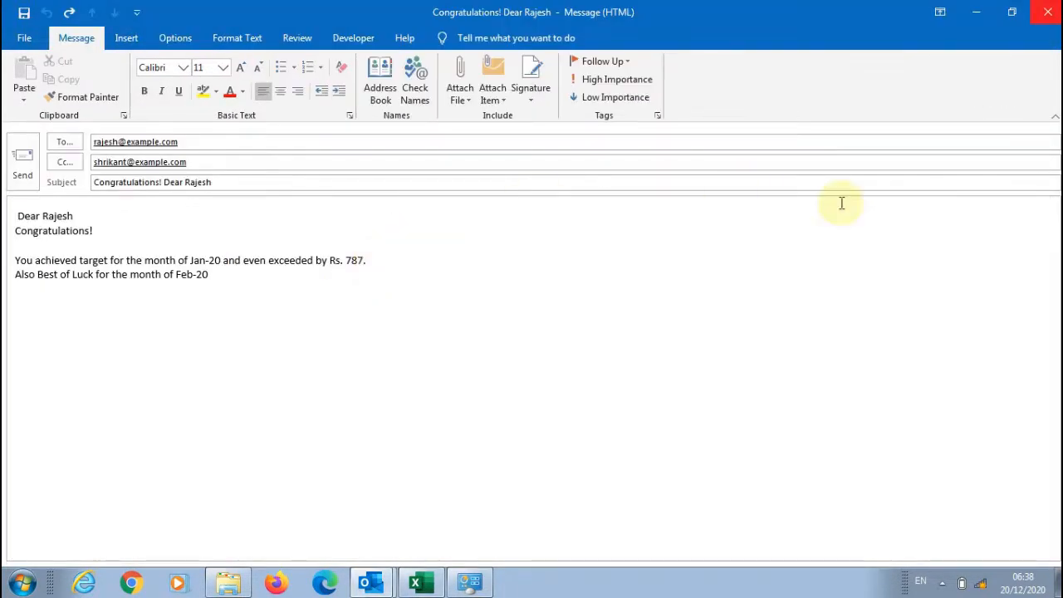
pyautogui.click(1048, 11)
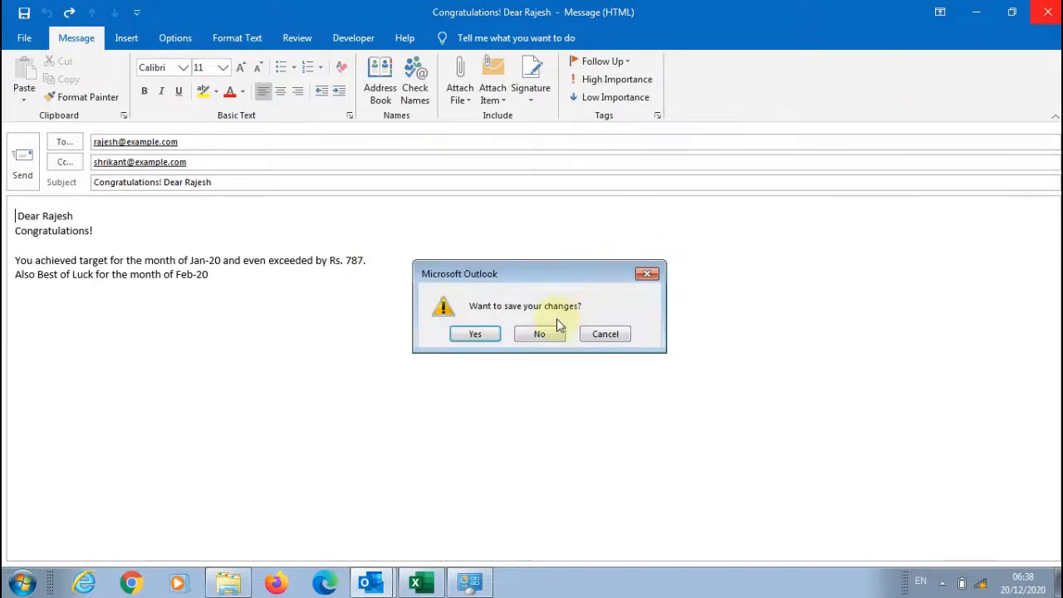
pyautogui.click(539, 333)
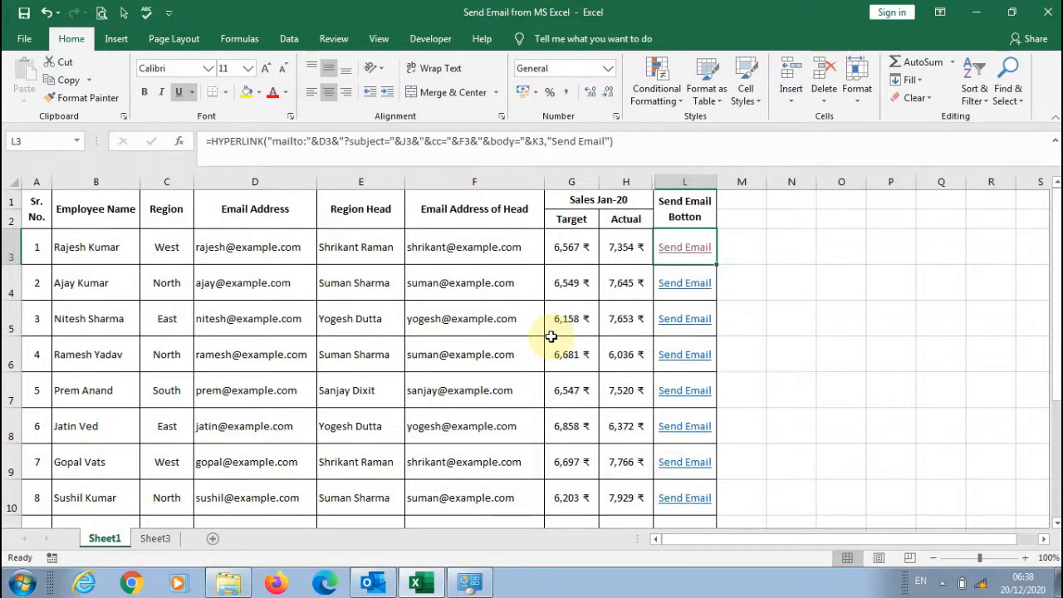
pyautogui.click(658, 247)
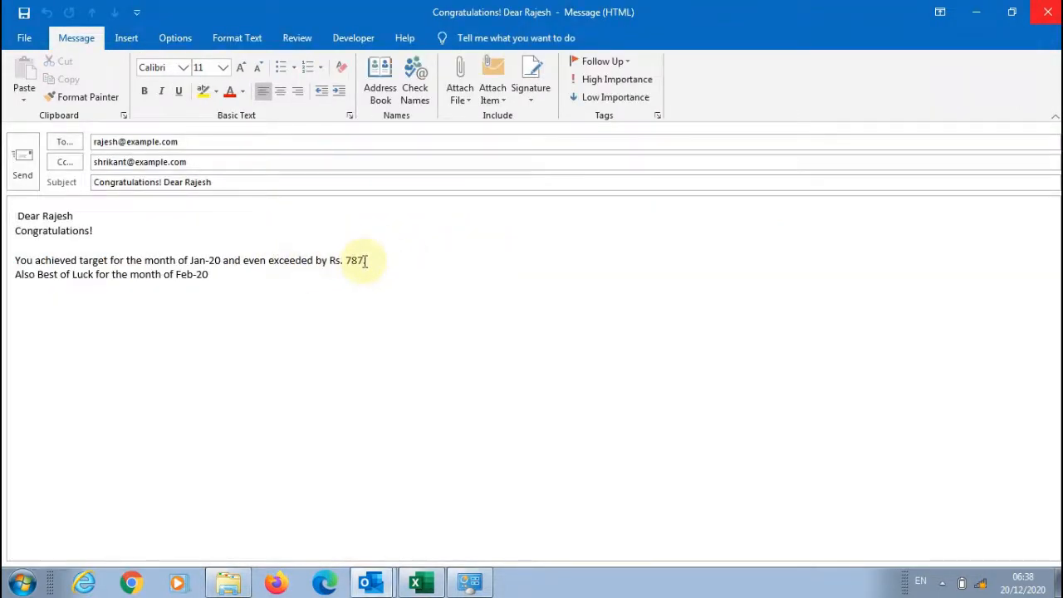
pyautogui.click(1047, 12)
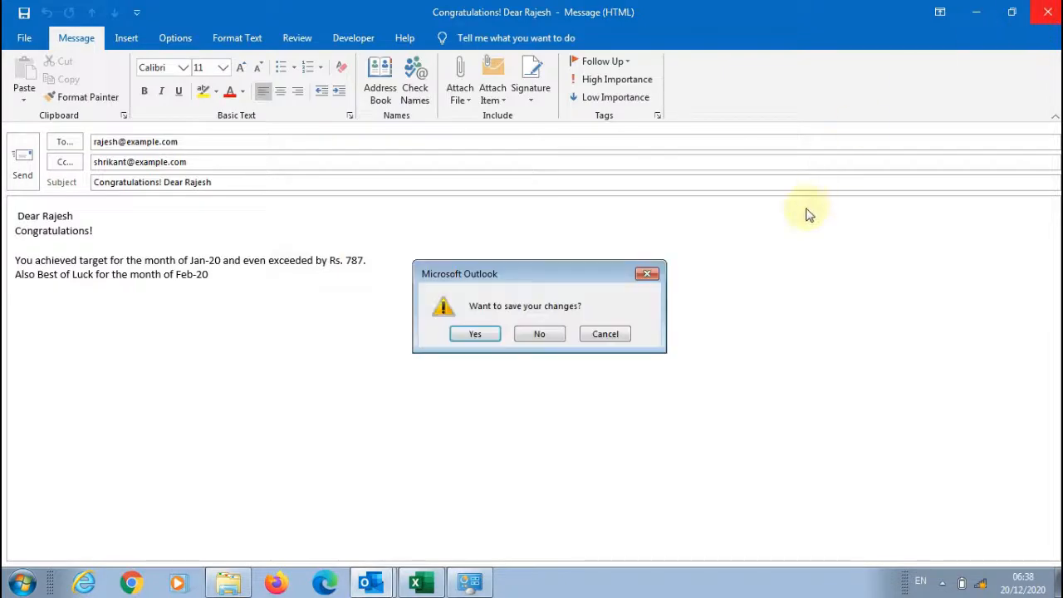
pyautogui.click(540, 334)
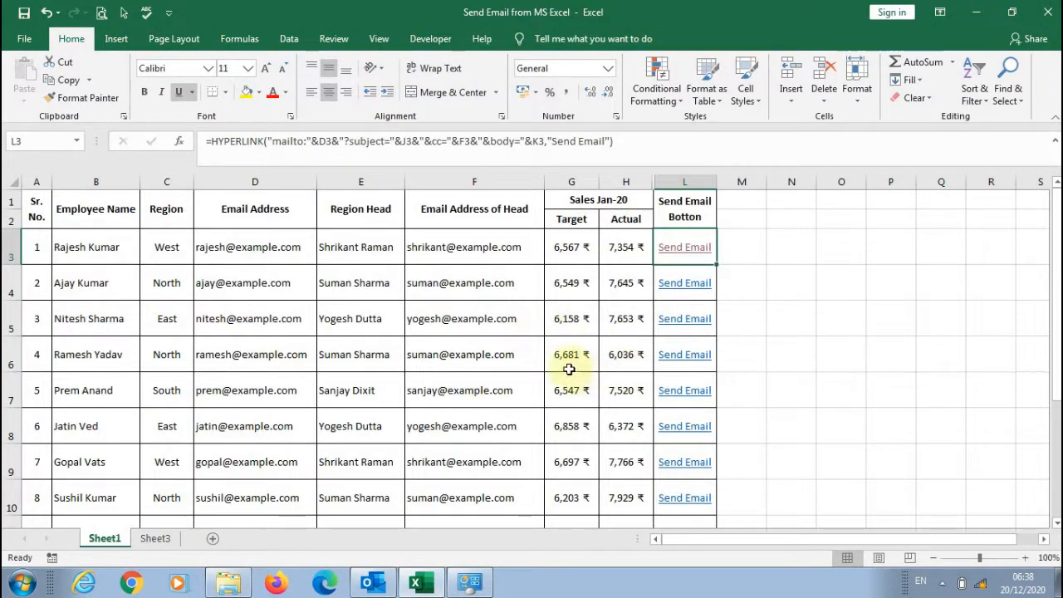
# Preview the email generated by the Send Email link in row 6 and discard the draft.
pyautogui.click(694, 364)
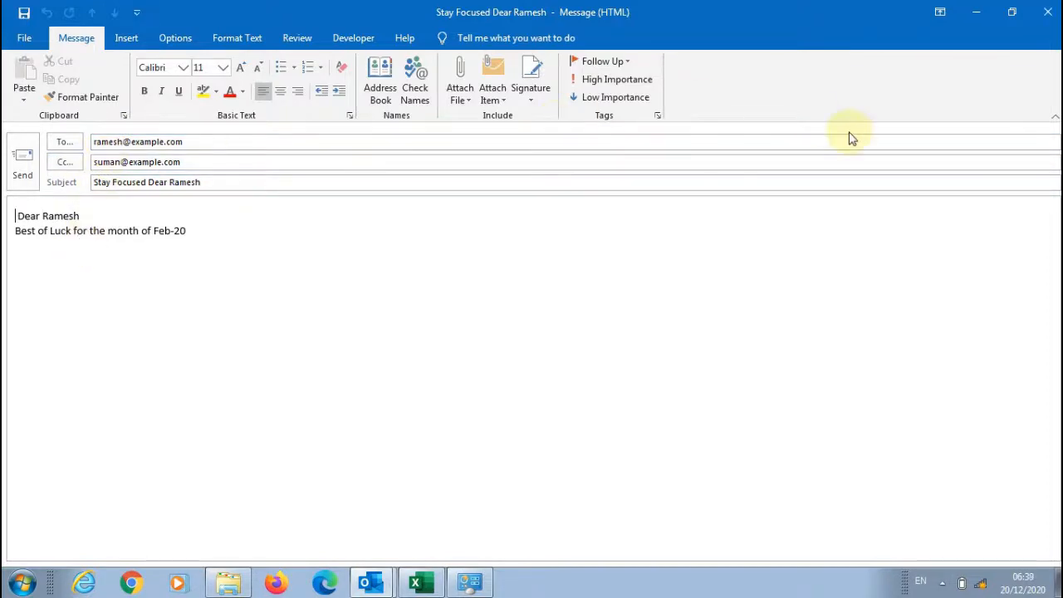
pyautogui.click(1047, 12)
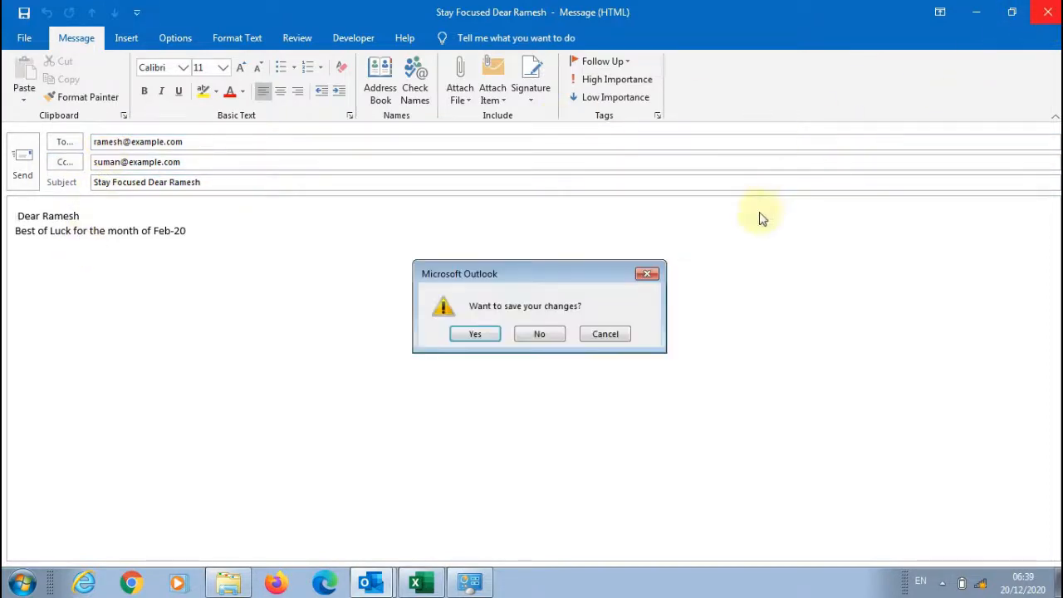
pyautogui.click(538, 336)
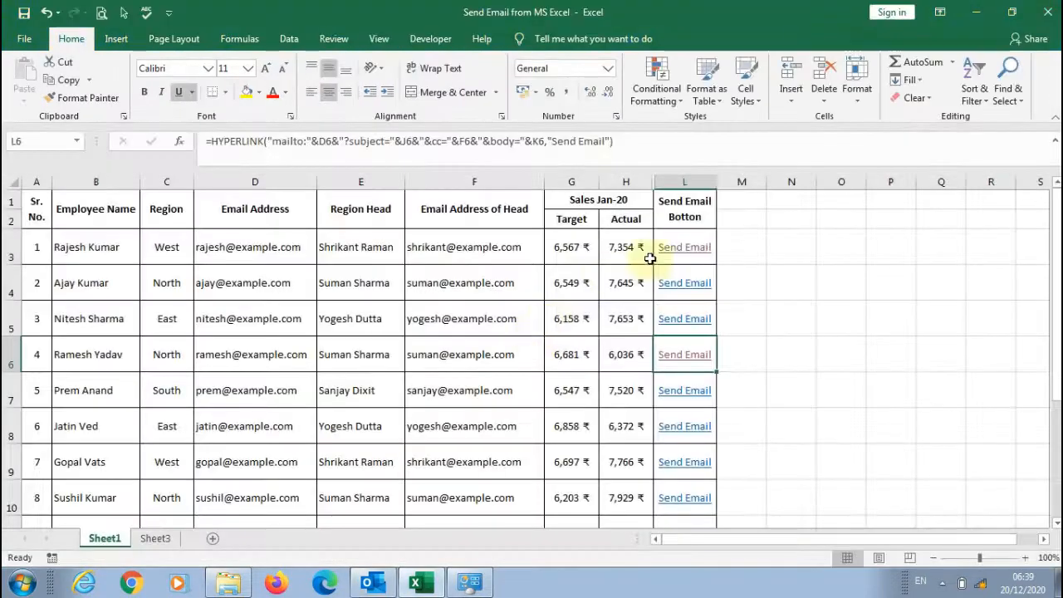
# Compare the subject and body of the emails generated for rows 3 and 6, discarding both drafts.
pyautogui.click(703, 255)
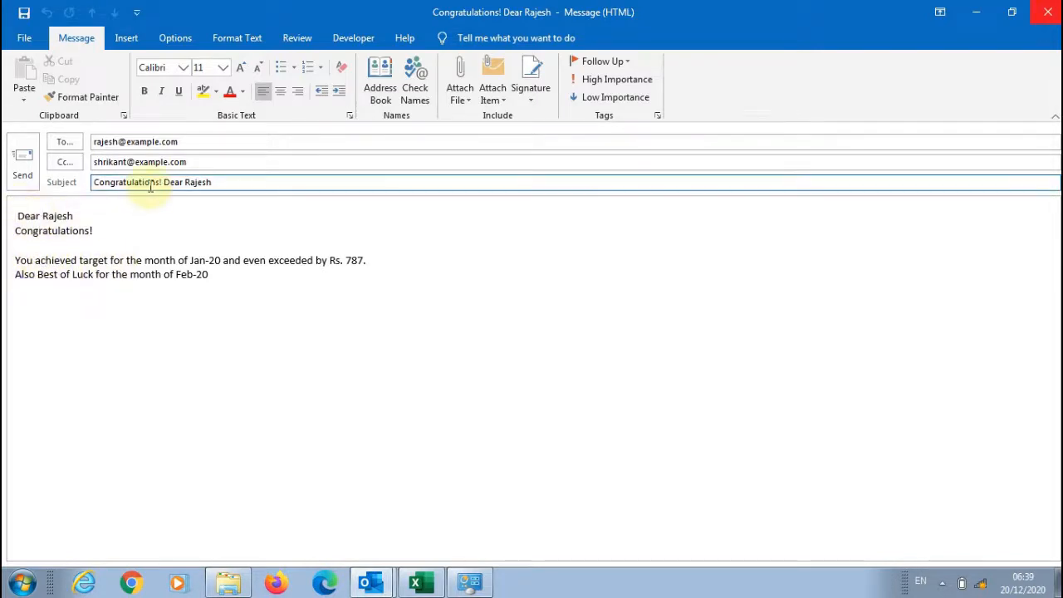
pyautogui.click(1047, 15)
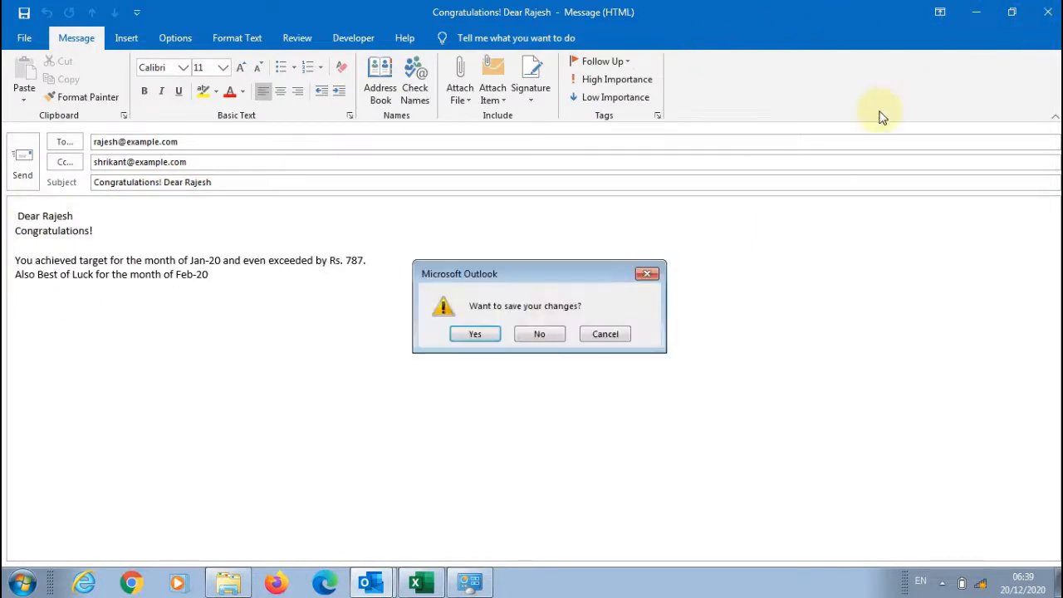
pyautogui.click(540, 333)
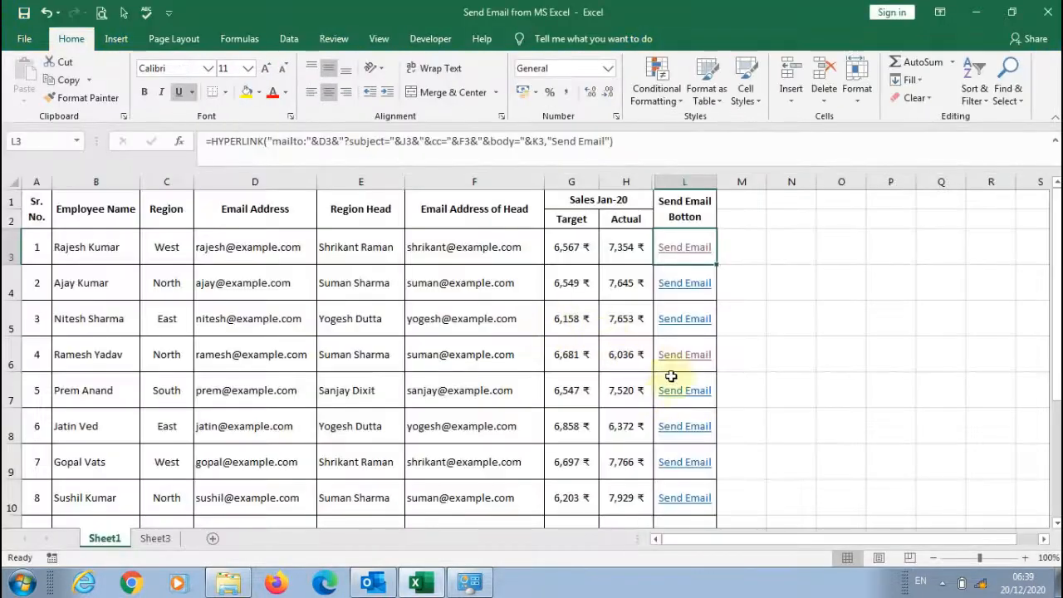
pyautogui.click(686, 355)
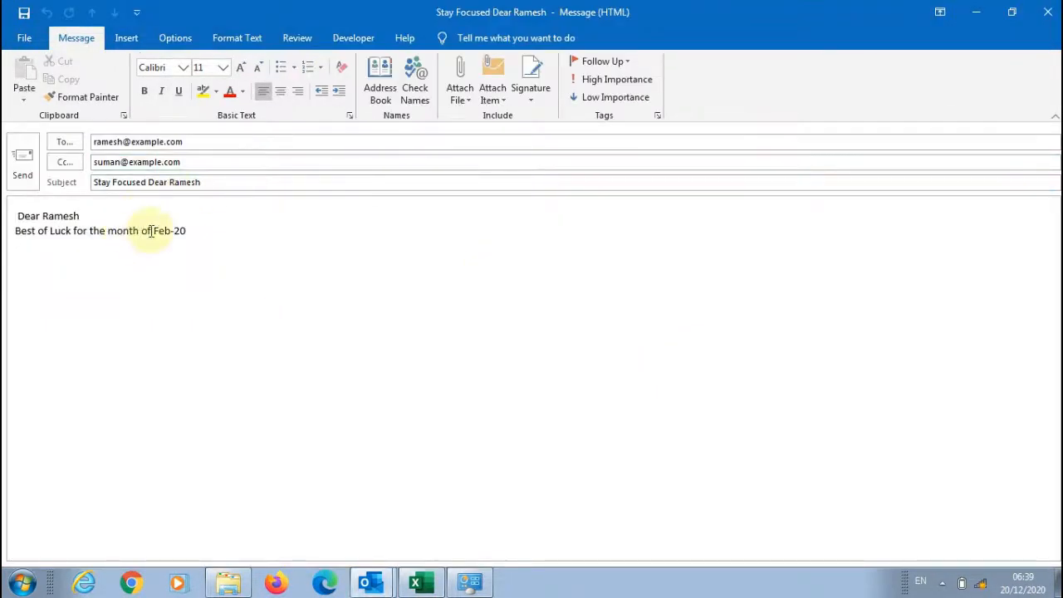
pyautogui.click(1048, 14)
pyautogui.click(541, 333)
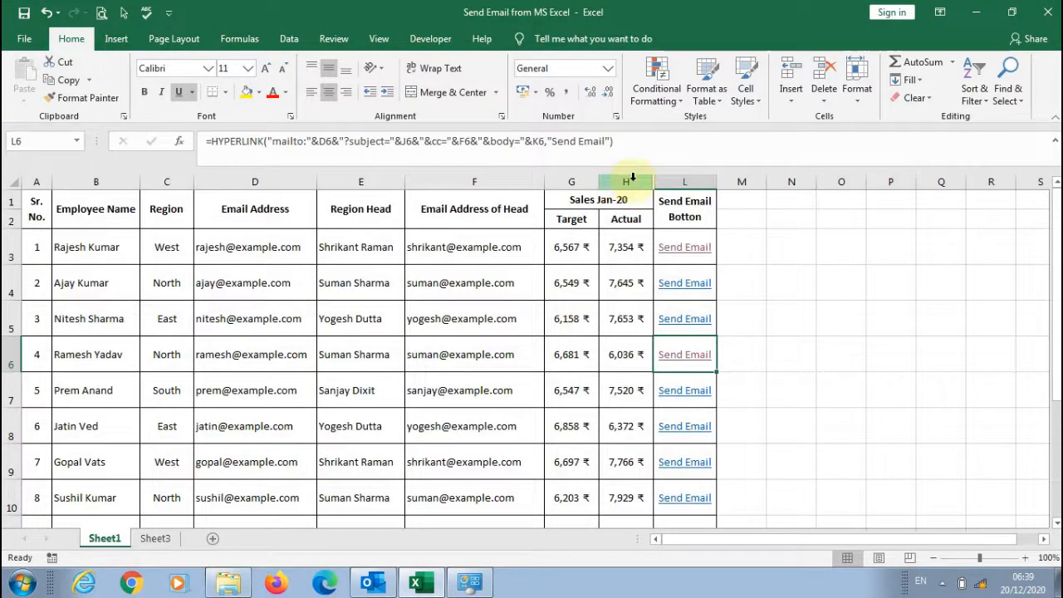
# Unhide the columns between H and L on Sheet1.
pyautogui.moveTo(632, 181); pyautogui.dragTo(664, 180)
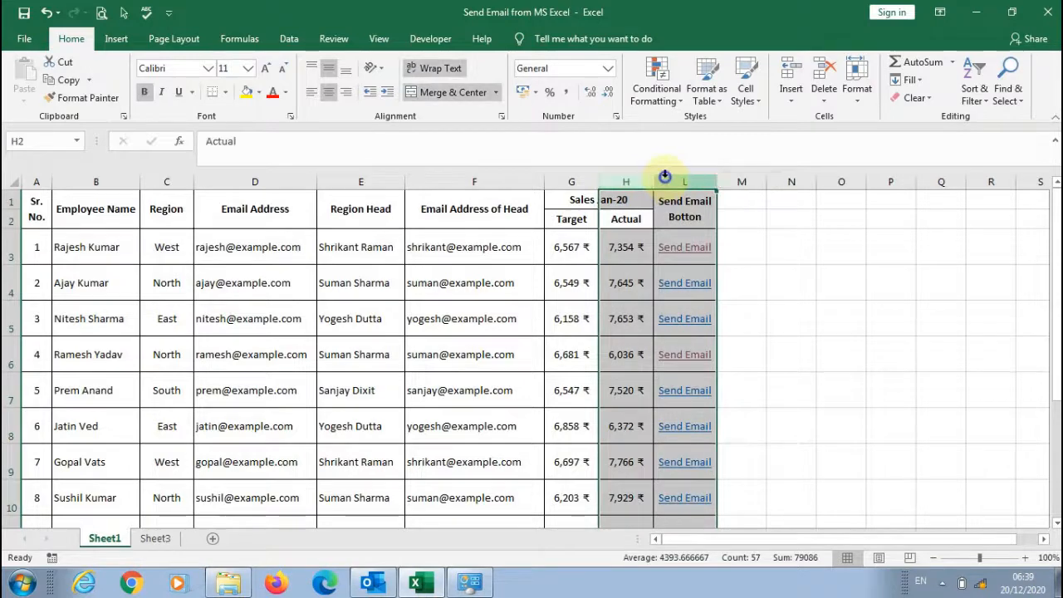
pyautogui.rightClick(667, 180)
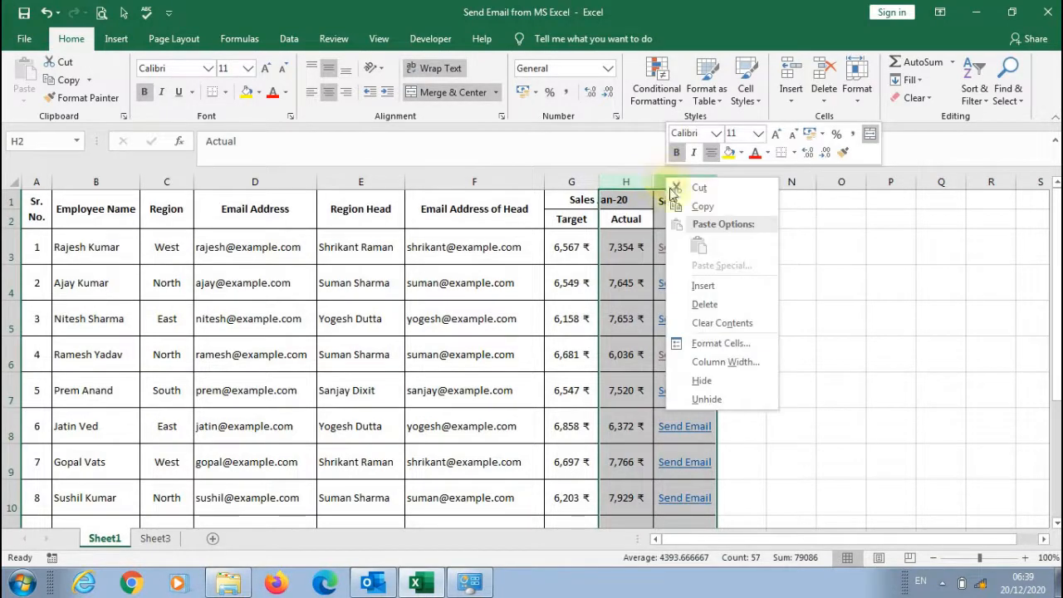
pyautogui.click(706, 399)
# Examine the row 3 formulas in the Exceeded, Subject and Email Body Text columns.
pyautogui.click(683, 248)
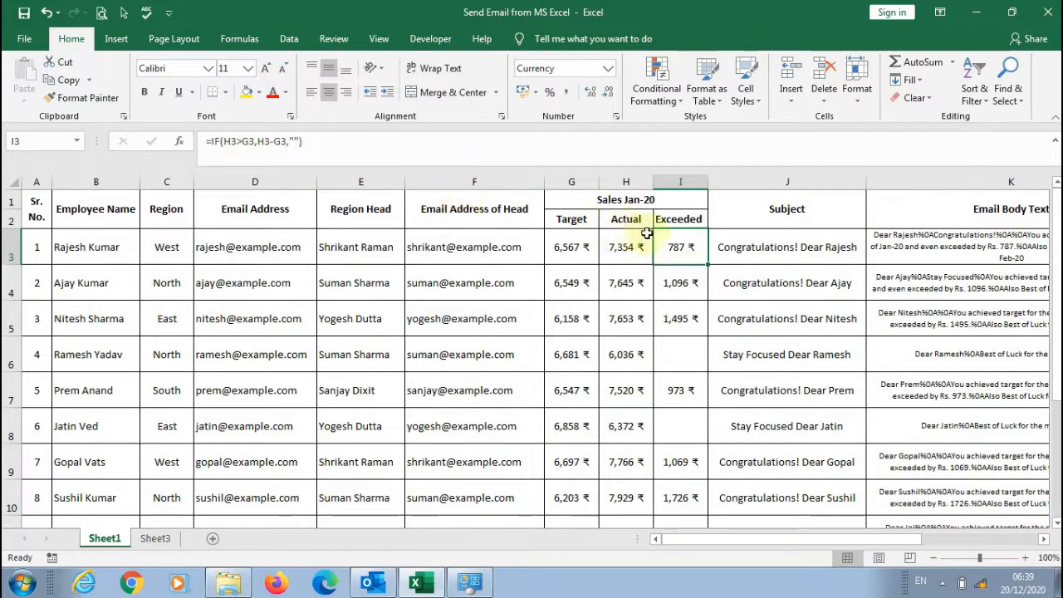
pyautogui.click(774, 254)
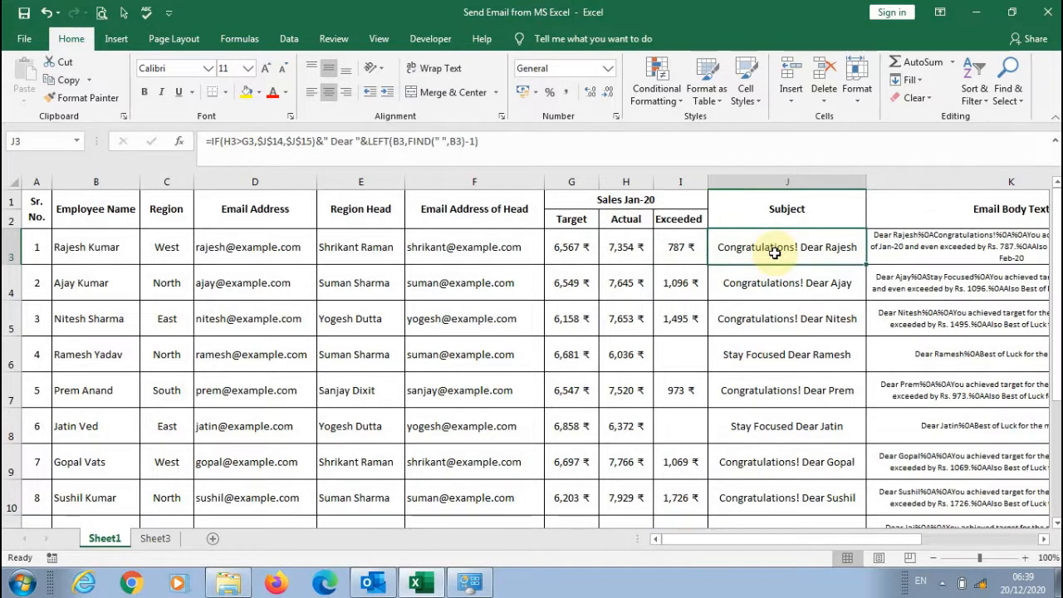
pyautogui.press('Right')
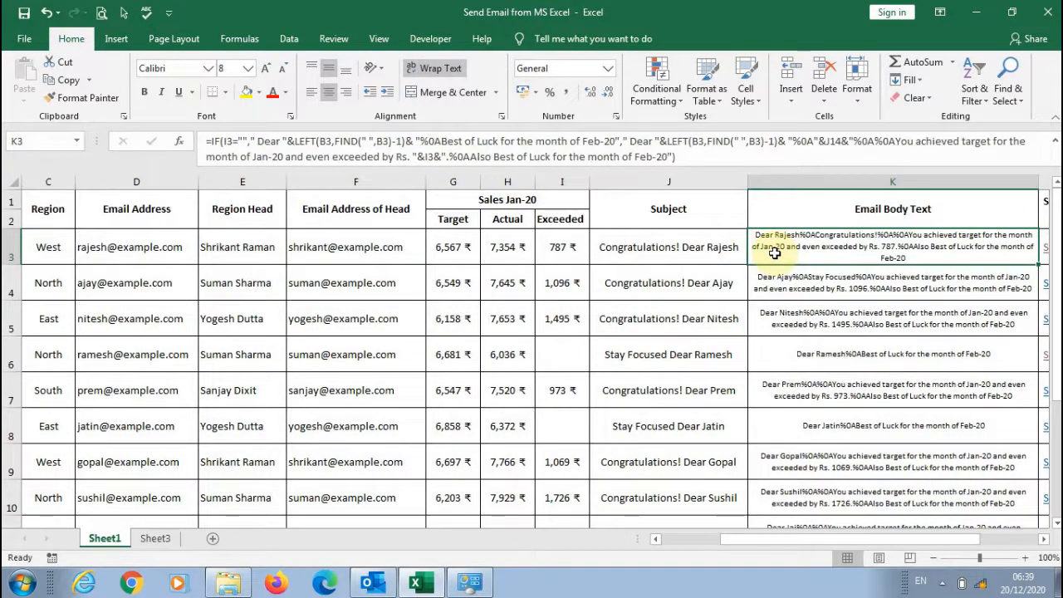
pyautogui.press('Right')
pyautogui.press('Right')
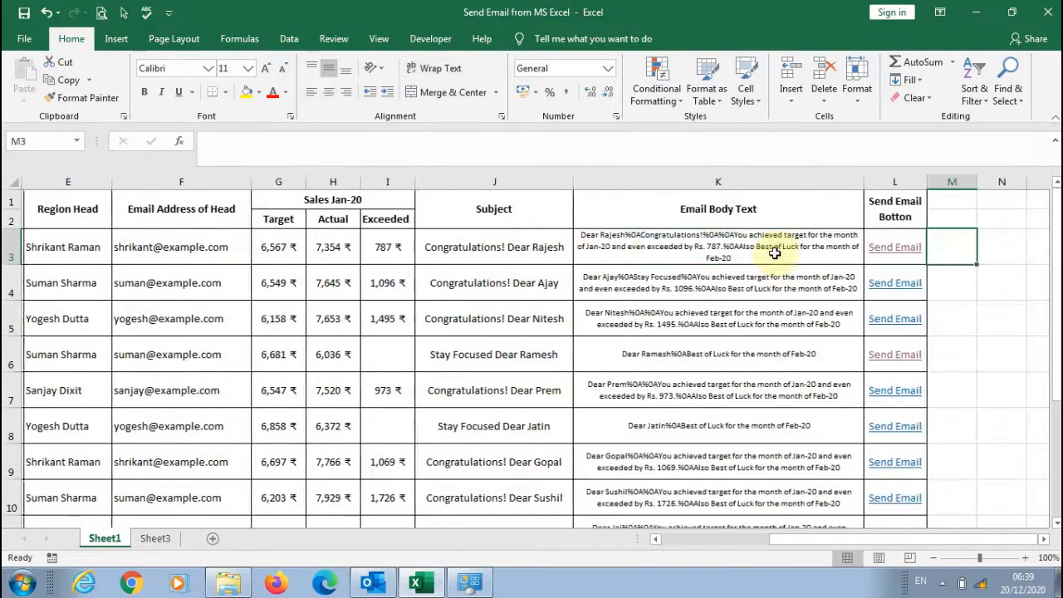
pyautogui.press('Left')
pyautogui.press('Left')
pyautogui.press('Left')
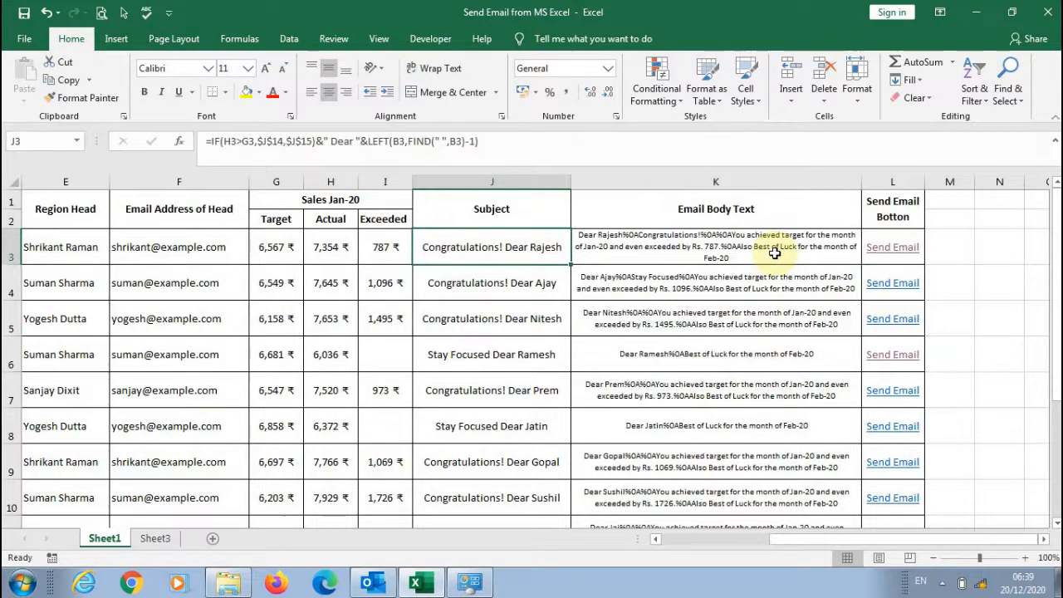
pyautogui.press('Right')
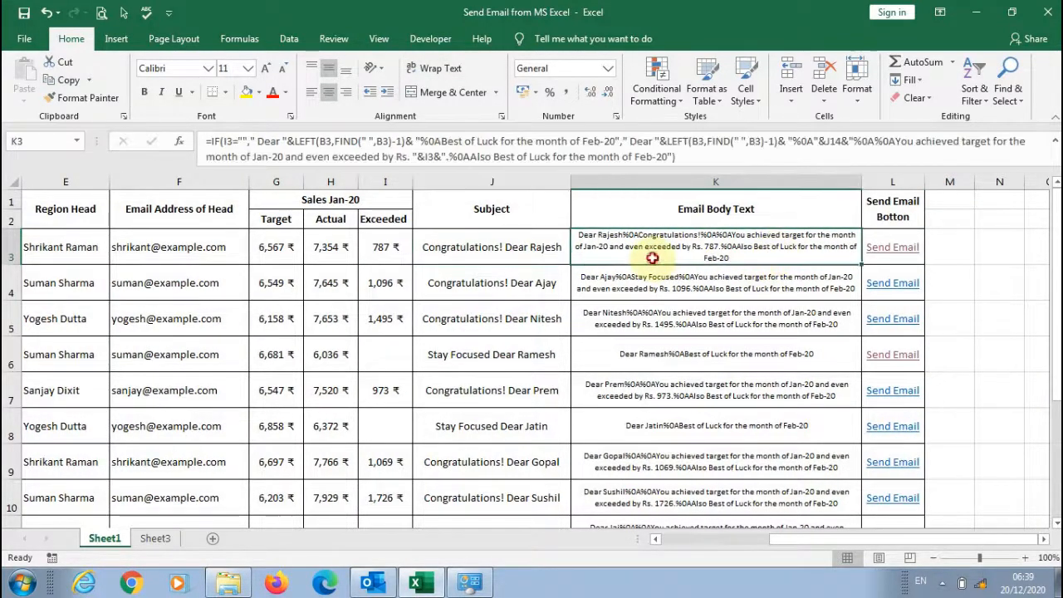
pyautogui.click(942, 246)
# Copy the employee and sales table A1:I12 from Sheet1 and paste it into Sheet3 starting at A2.
pyautogui.moveTo(820, 538); pyautogui.dragTo(643, 539)
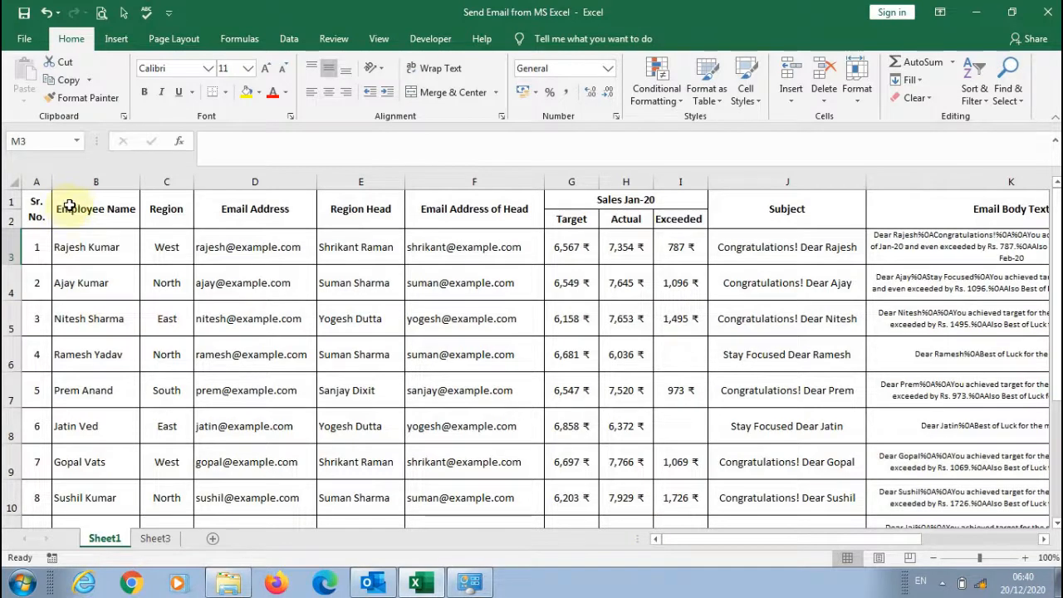
pyautogui.moveTo(36, 203); pyautogui.dragTo(684, 501)
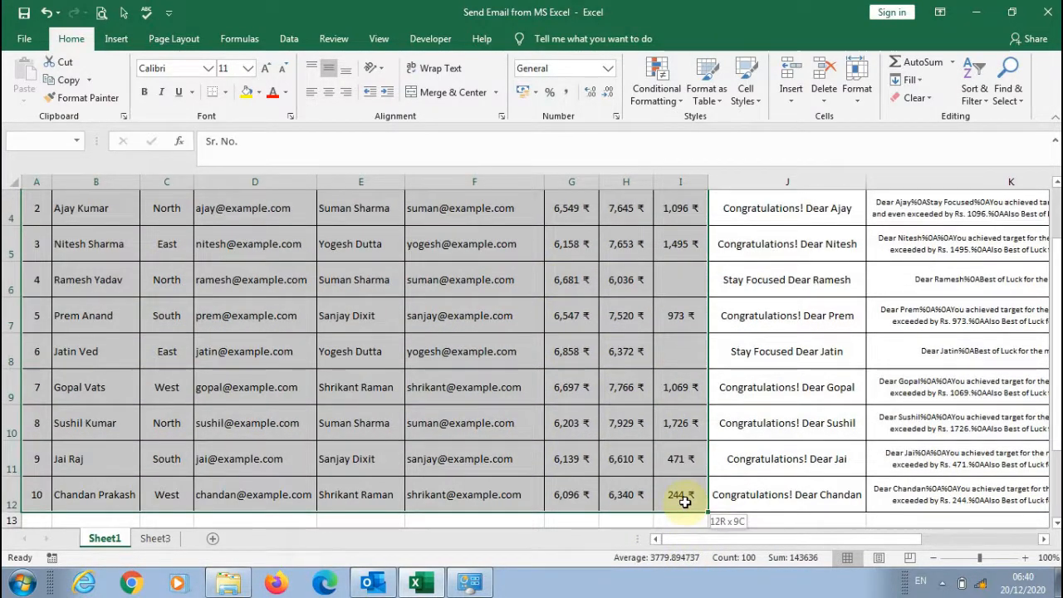
pyautogui.moveTo(684, 502); pyautogui.dragTo(684, 502)
pyautogui.hotkey('ctrl', 'c')
pyautogui.click(155, 537)
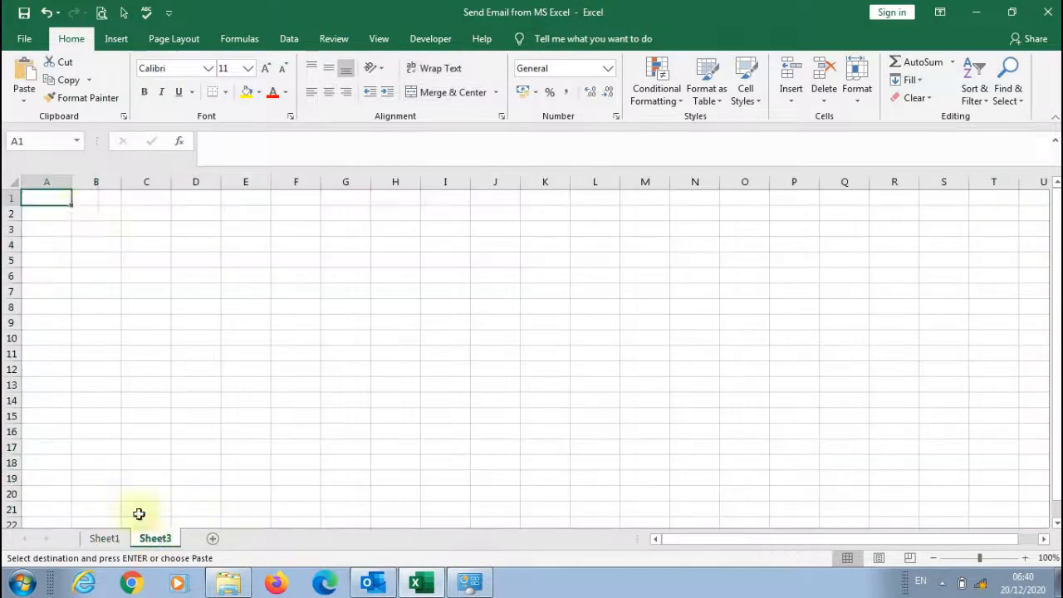
pyautogui.click(56, 212)
pyautogui.hotkey('ctrl', 'v')
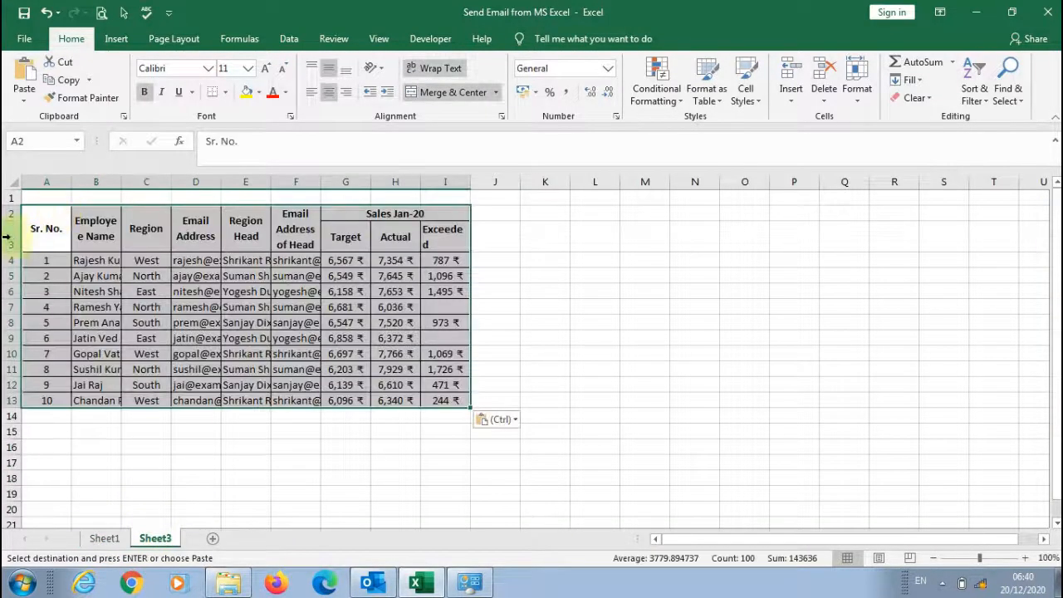
# Increase the height of rows 4 to 13 and autofit columns B to I of the pasted table.
pyautogui.moveTo(8, 259); pyautogui.dragTo(11, 366)
pyautogui.moveTo(112, 181); pyautogui.dragTo(465, 173)
pyautogui.doubleClick(470, 181)
pyautogui.click(687, 259)
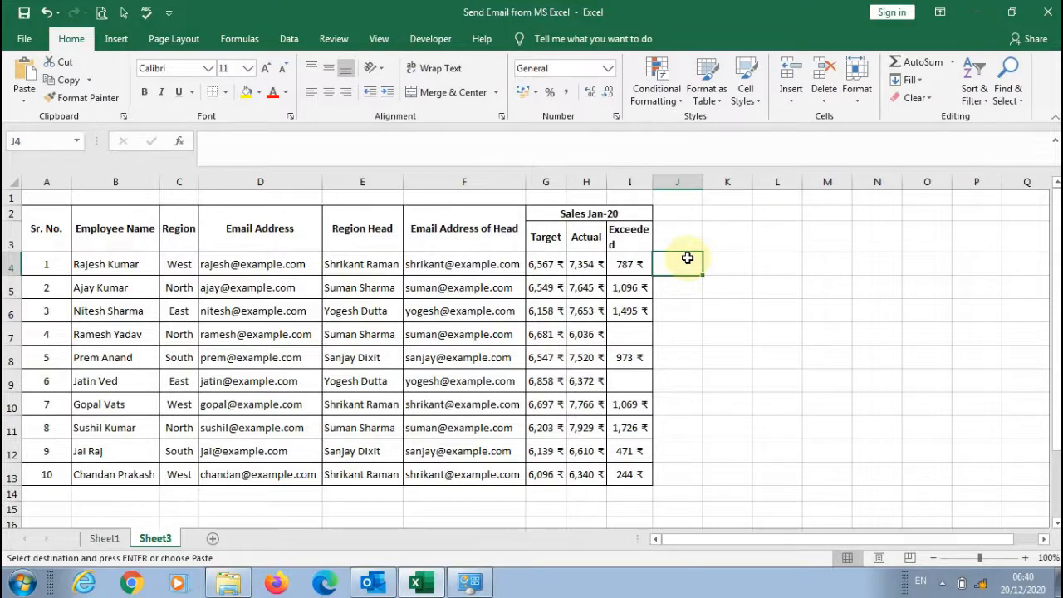
pyautogui.write('=hy')
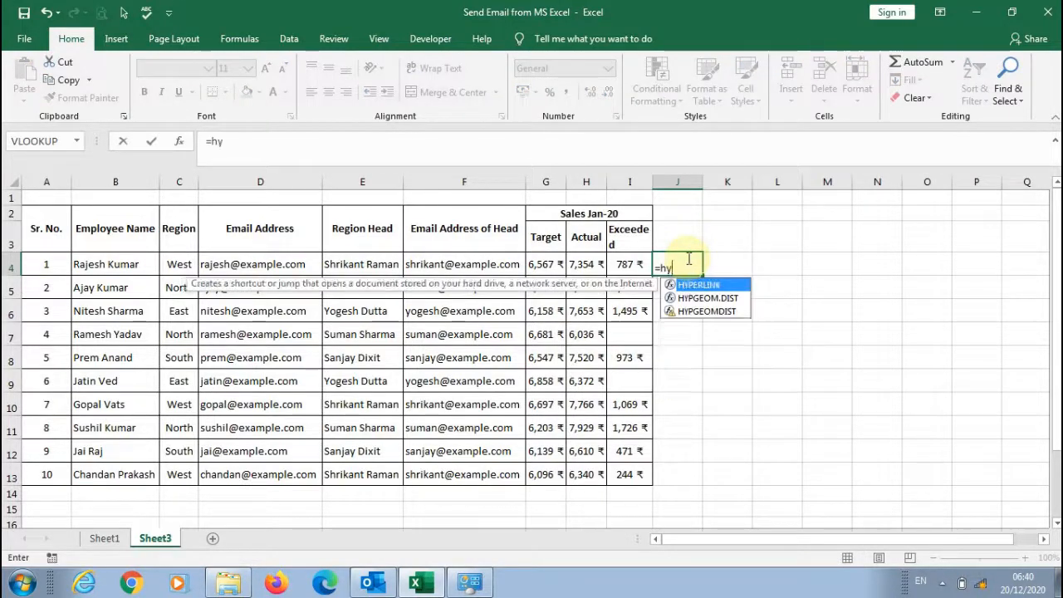
pyautogui.press('Tab')
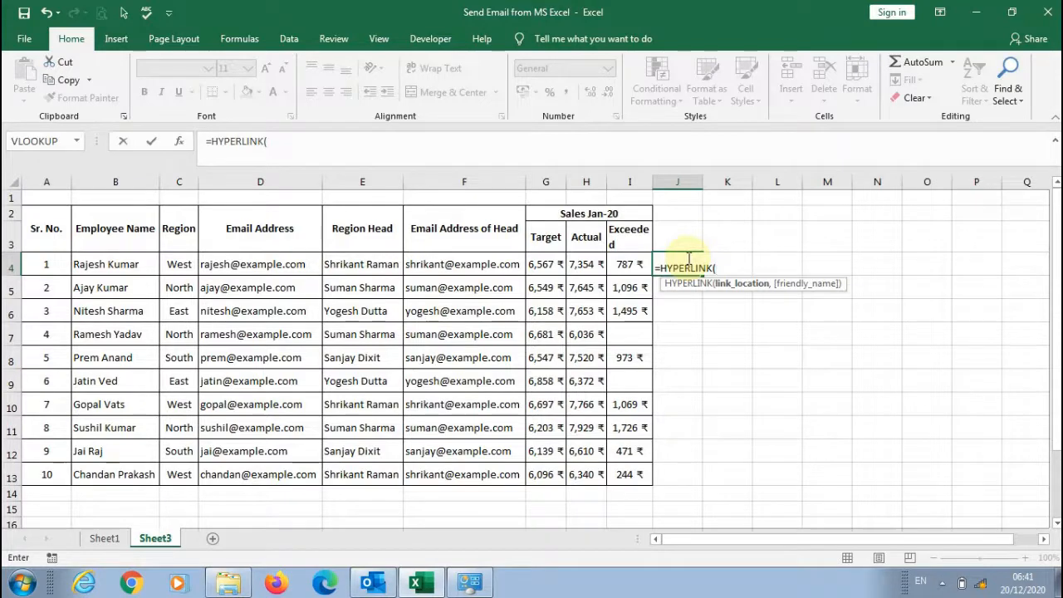
pyautogui.press('Escape')
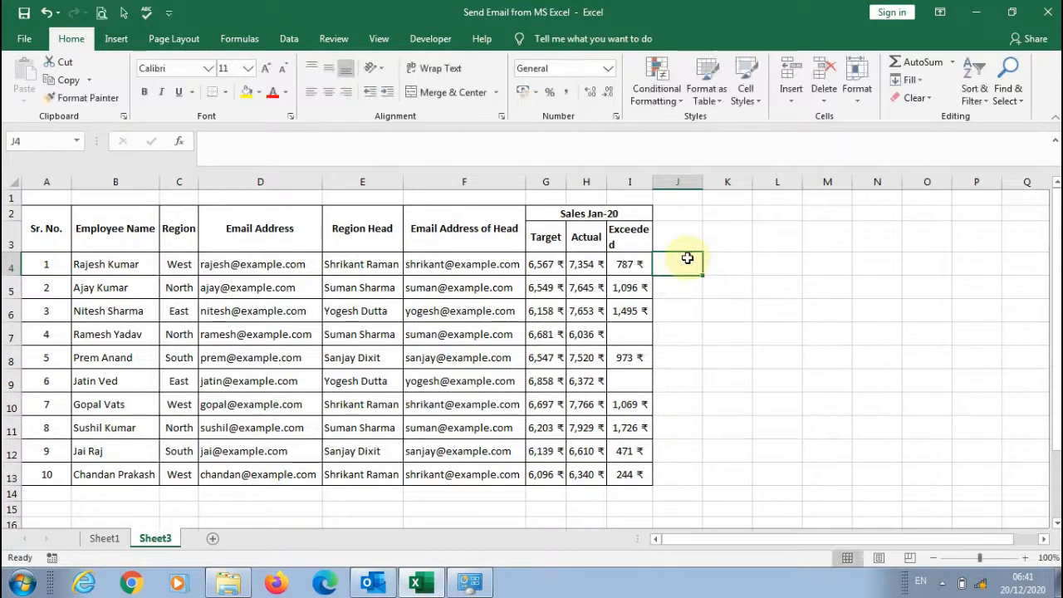
# Return to Sheet1 and review the subject, email body and Send Email columns J to L.
pyautogui.click(104, 538)
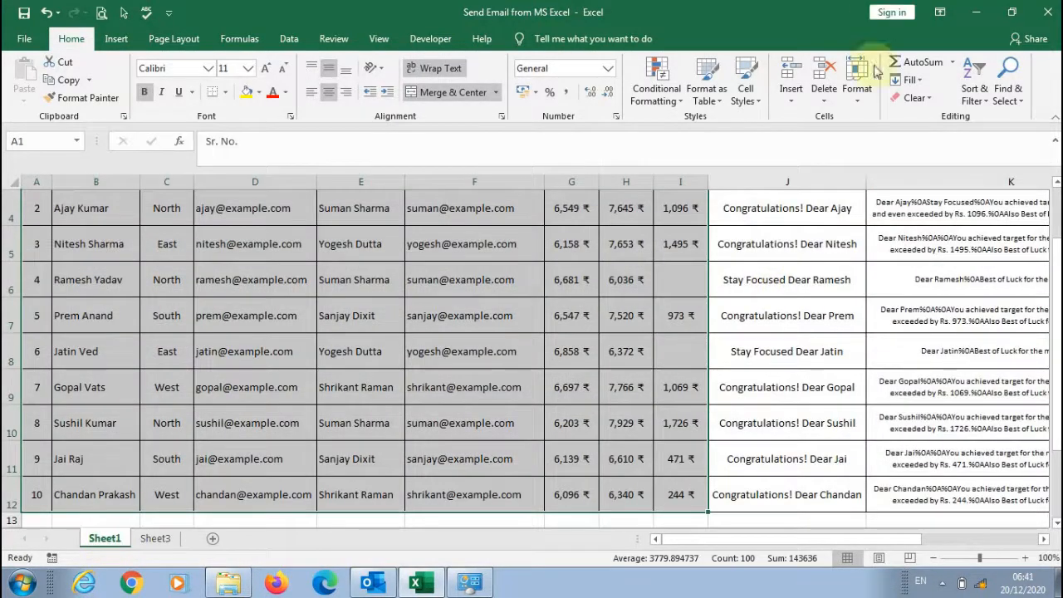
pyautogui.moveTo(897, 537); pyautogui.dragTo(1005, 518)
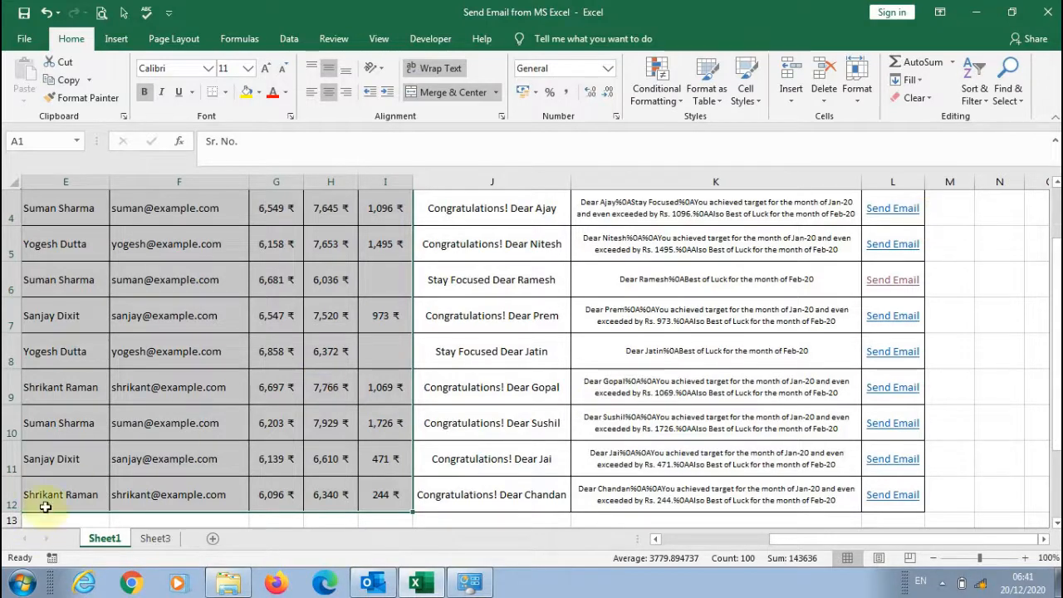
# Switch to Sheet3.
pyautogui.click(151, 539)
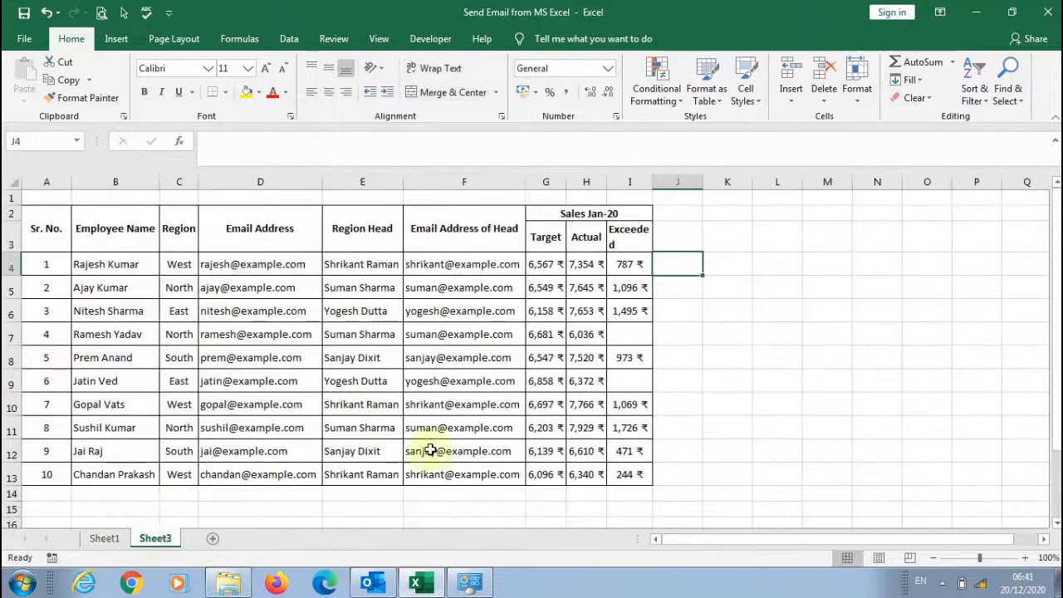
pyautogui.write('=hy')
pyautogui.press('Tab')
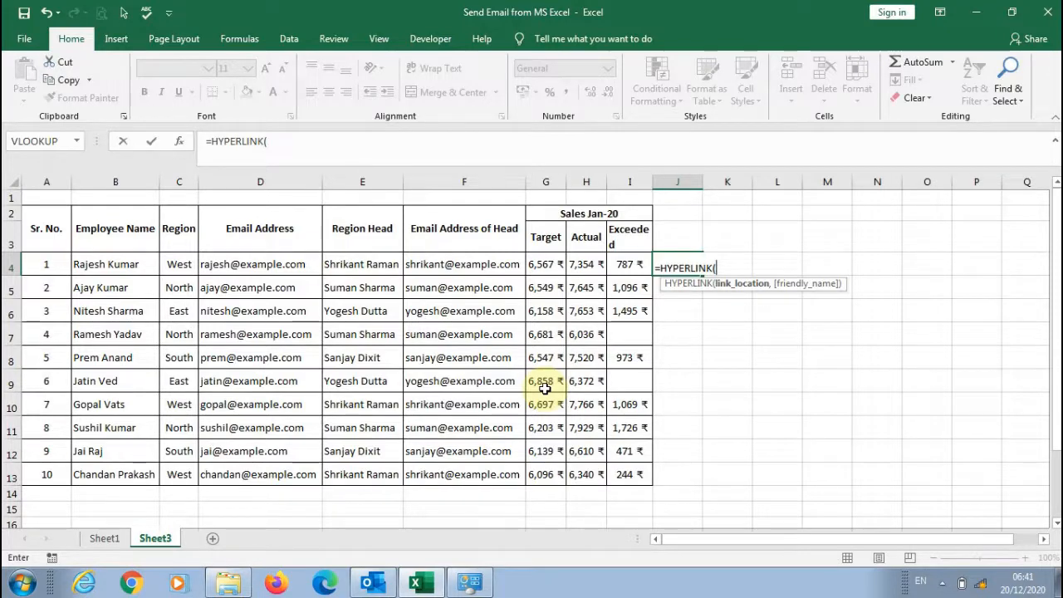
pyautogui.press('Escape')
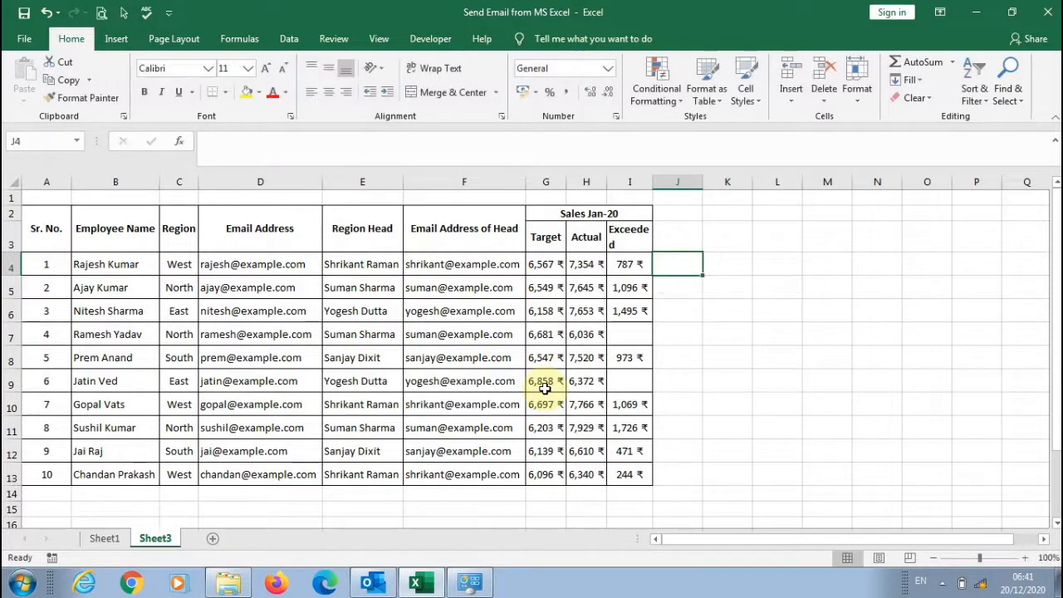
# Draft an email hyperlink for cell J4 with a sample recipient address and the subject "sample", and cancel it without inserting.
pyautogui.rightClick(670, 264)
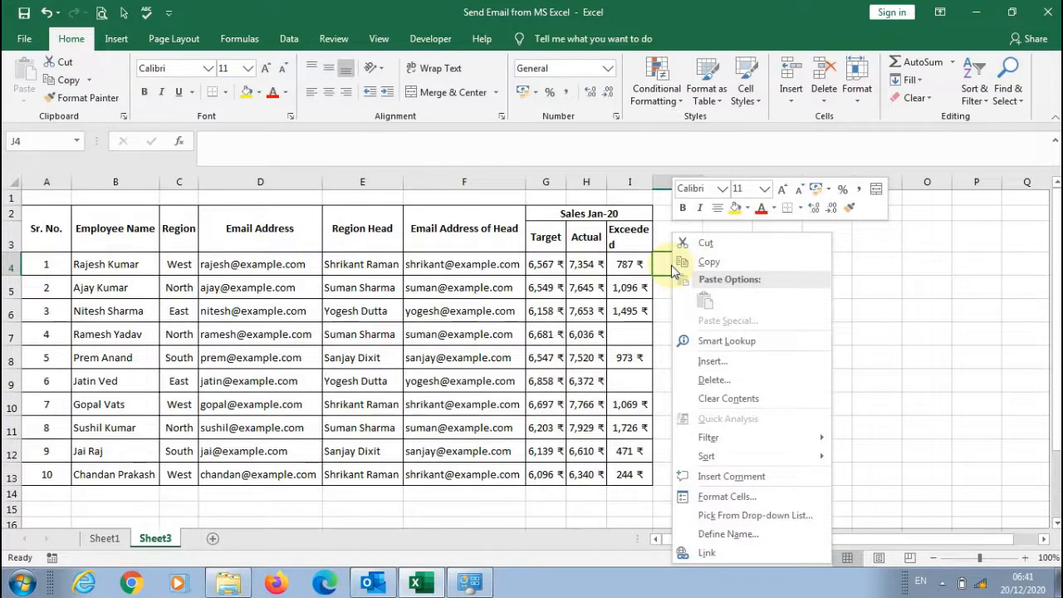
pyautogui.click(703, 555)
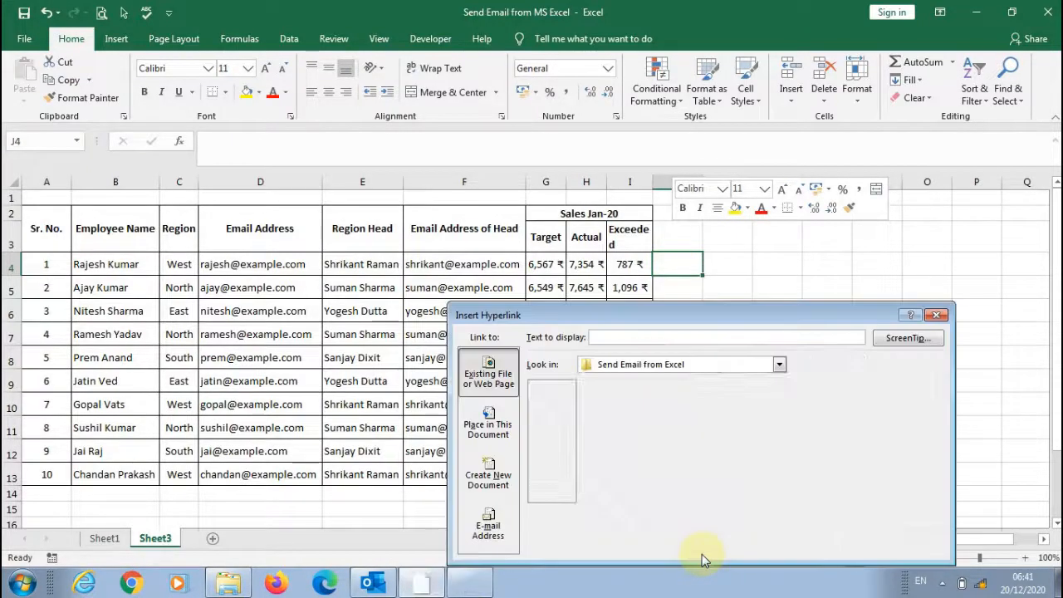
pyautogui.moveTo(689, 320); pyautogui.dragTo(543, 171)
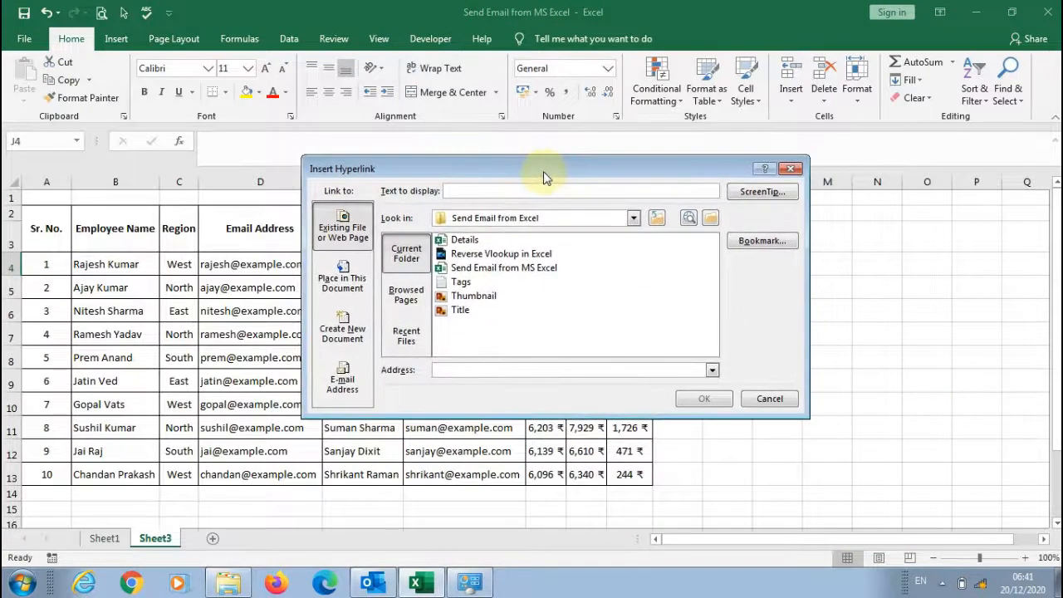
pyautogui.click(350, 388)
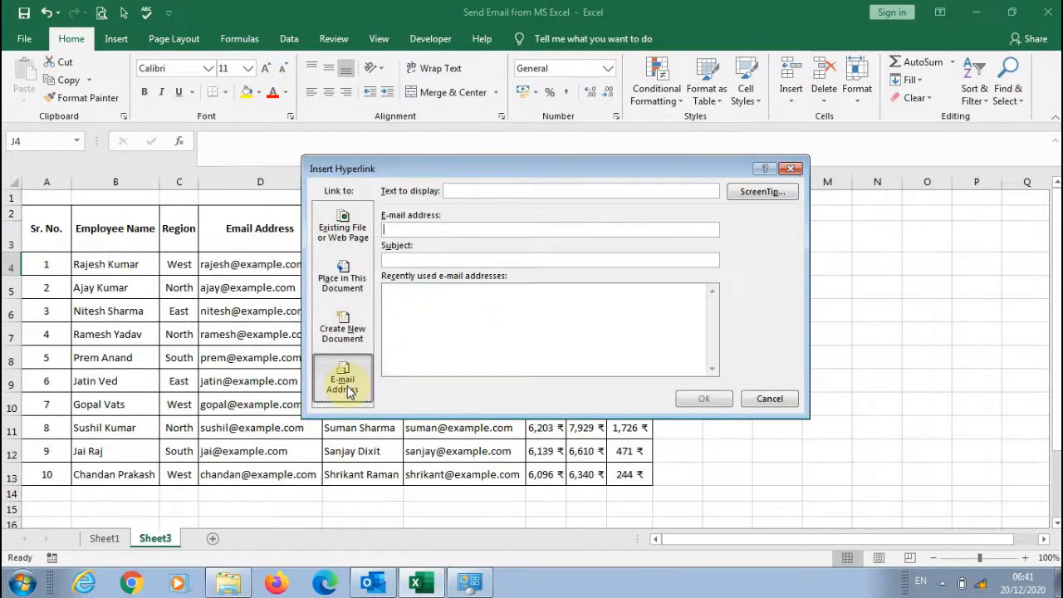
pyautogui.write('abc')
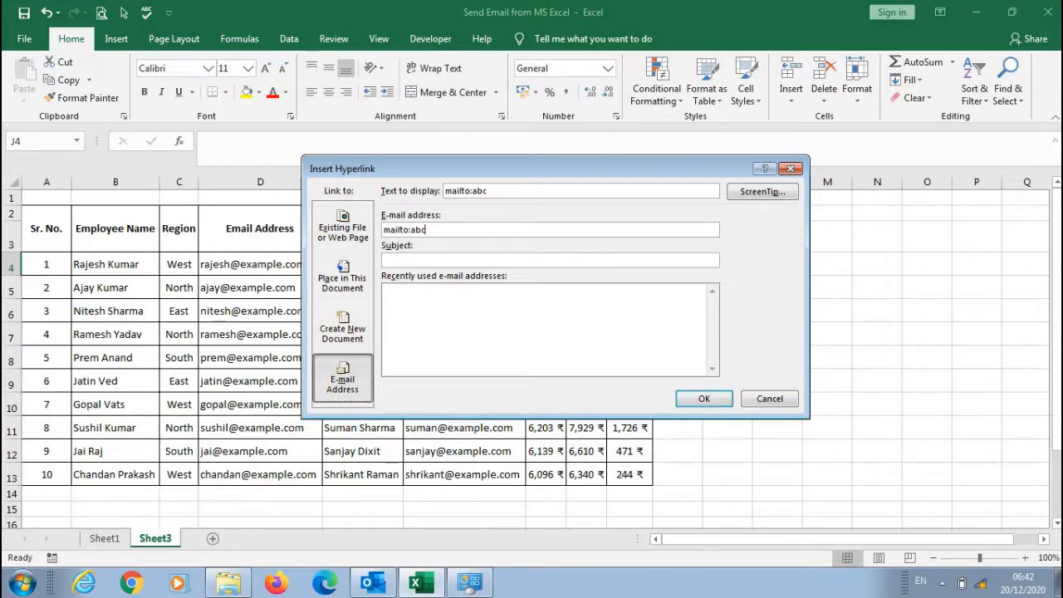
pyautogui.write('@abc.com')
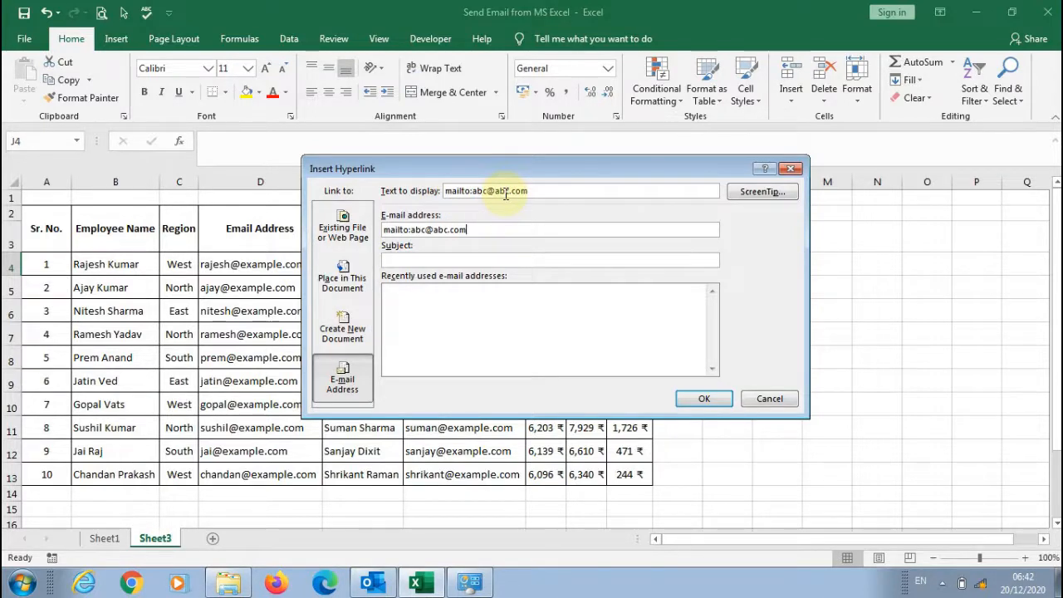
pyautogui.click(445, 260)
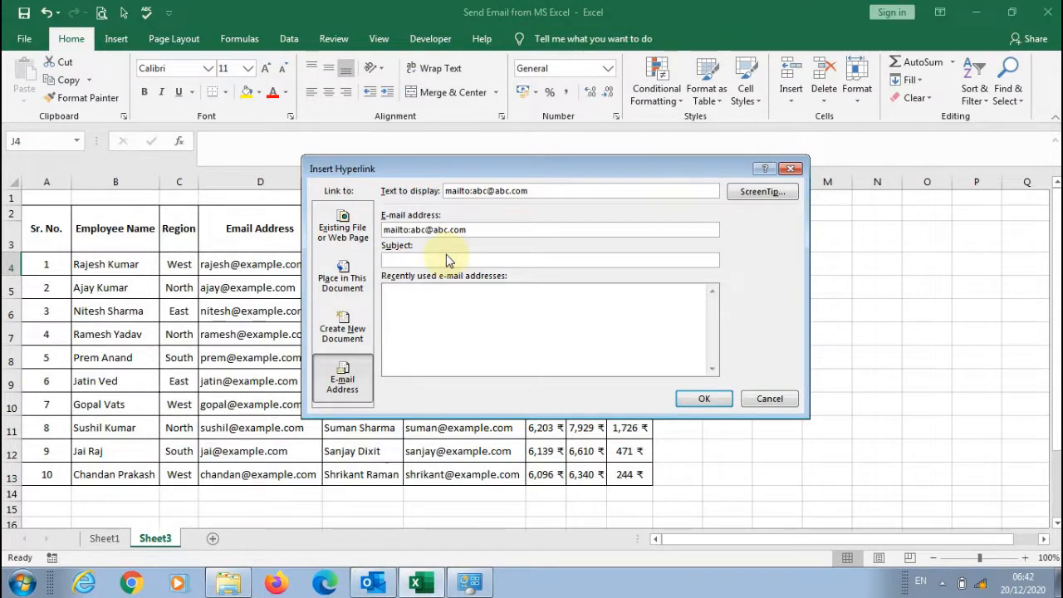
pyautogui.write('Sub')
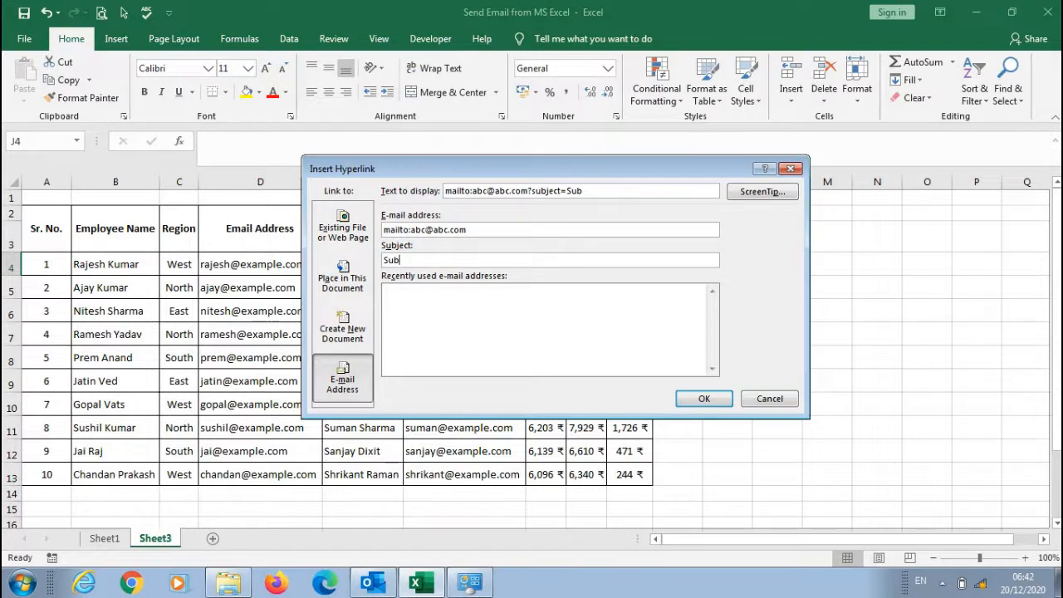
pyautogui.press('BackSpace')
pyautogui.write('sample')
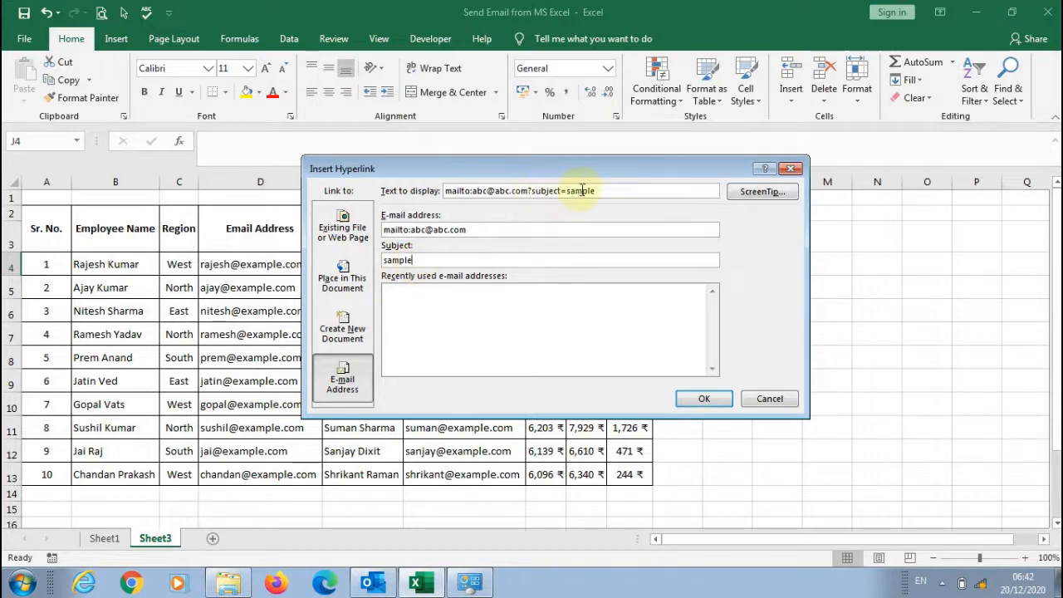
pyautogui.click(778, 398)
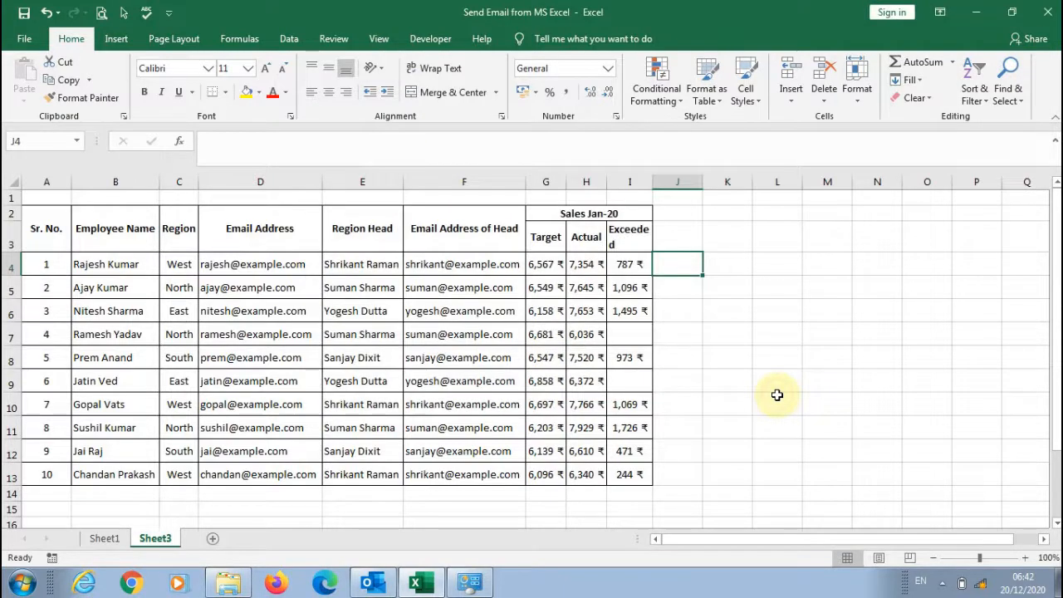
# Enter a HYPERLINK formula in J4 with a mailto link to a sample address, the subject "Sample" and the friendly name "Email".
pyautogui.write('=')
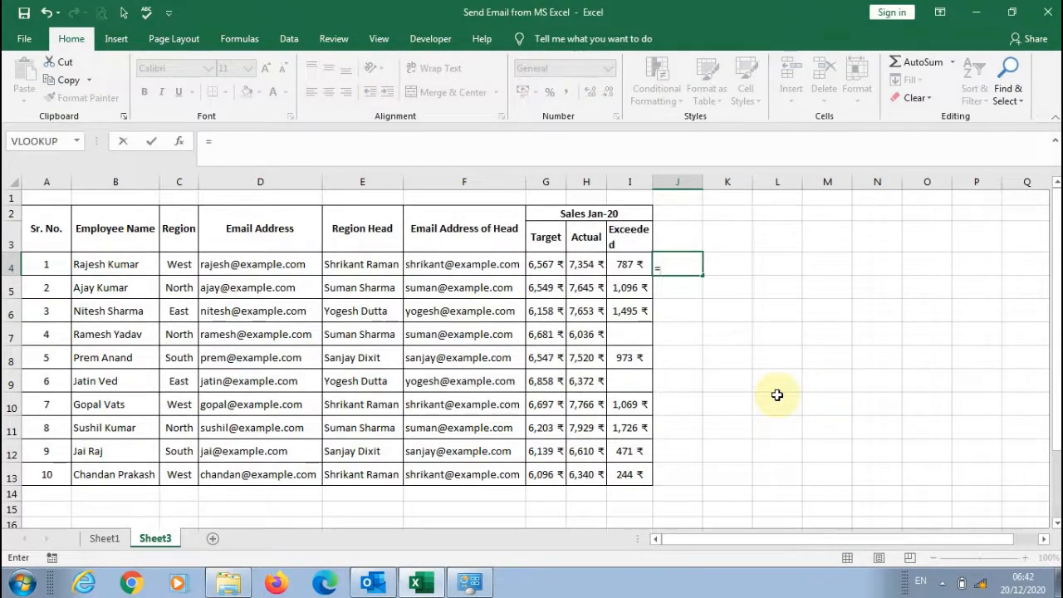
pyautogui.write('hyper')
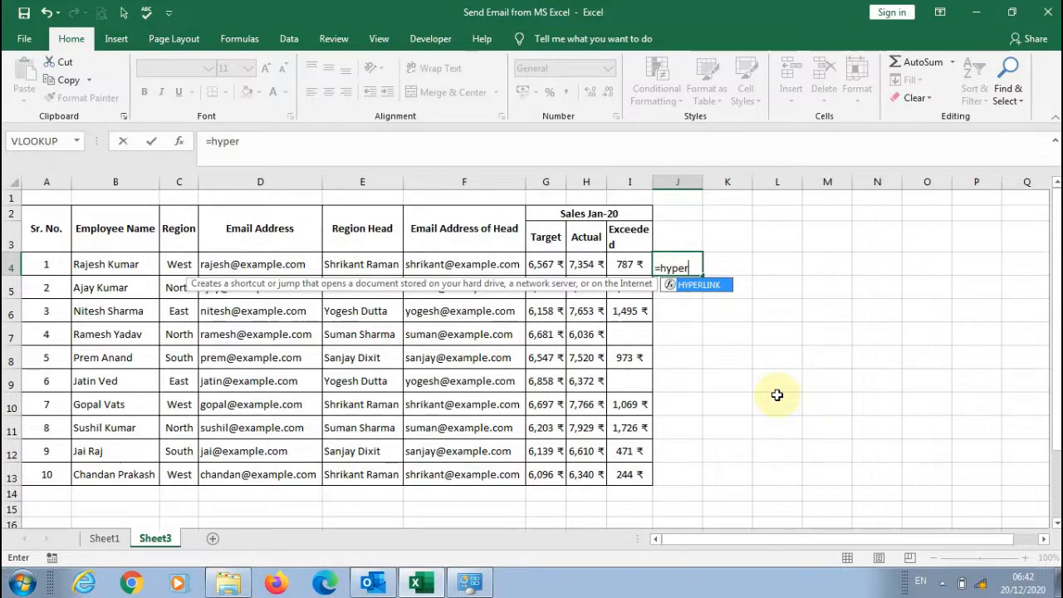
pyautogui.press('Tab')
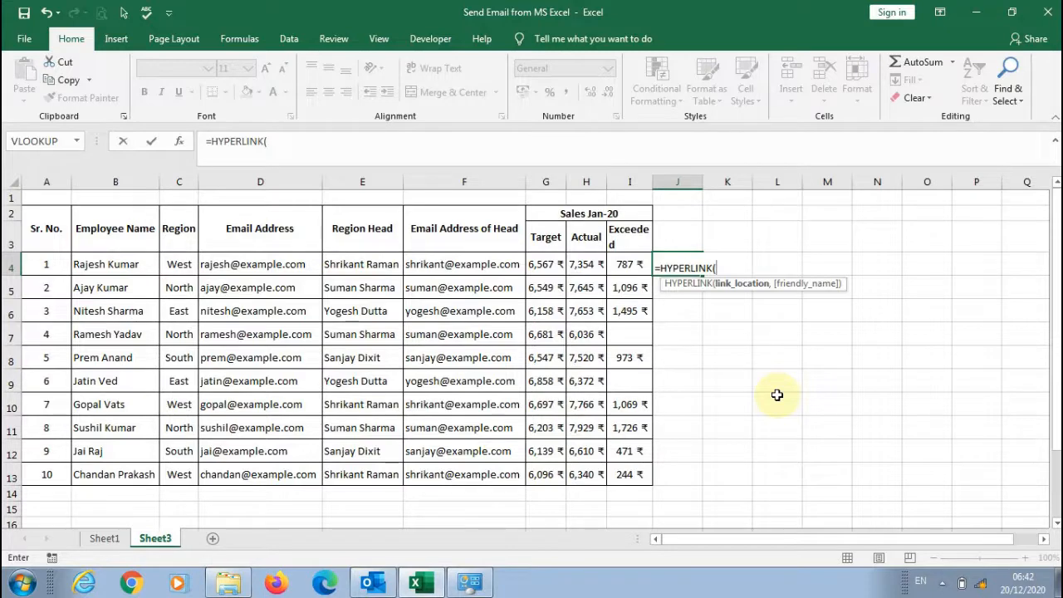
pyautogui.write('"mailto')
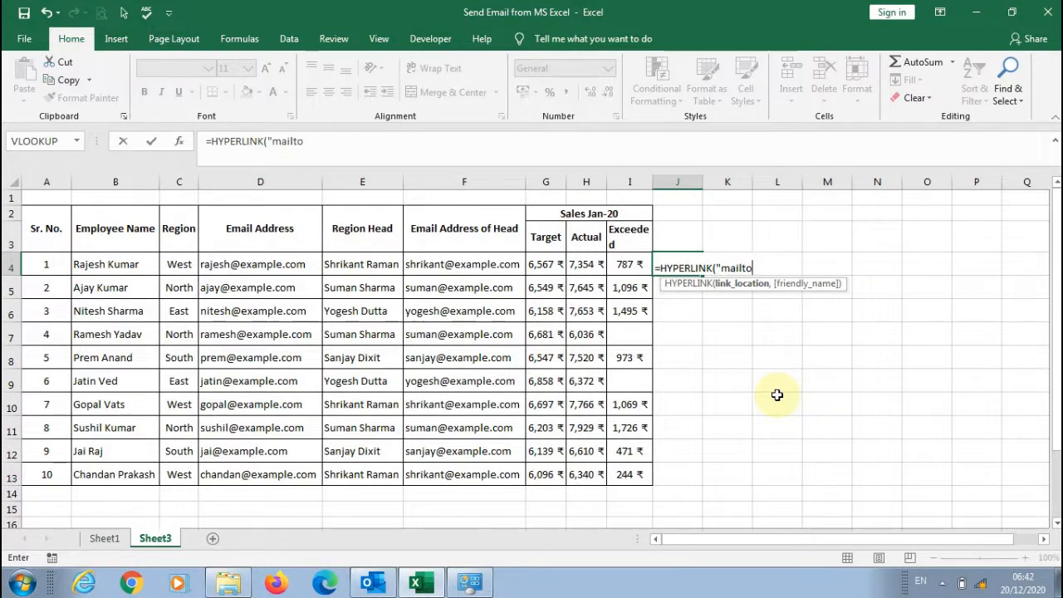
pyautogui.write(':abc@abc')
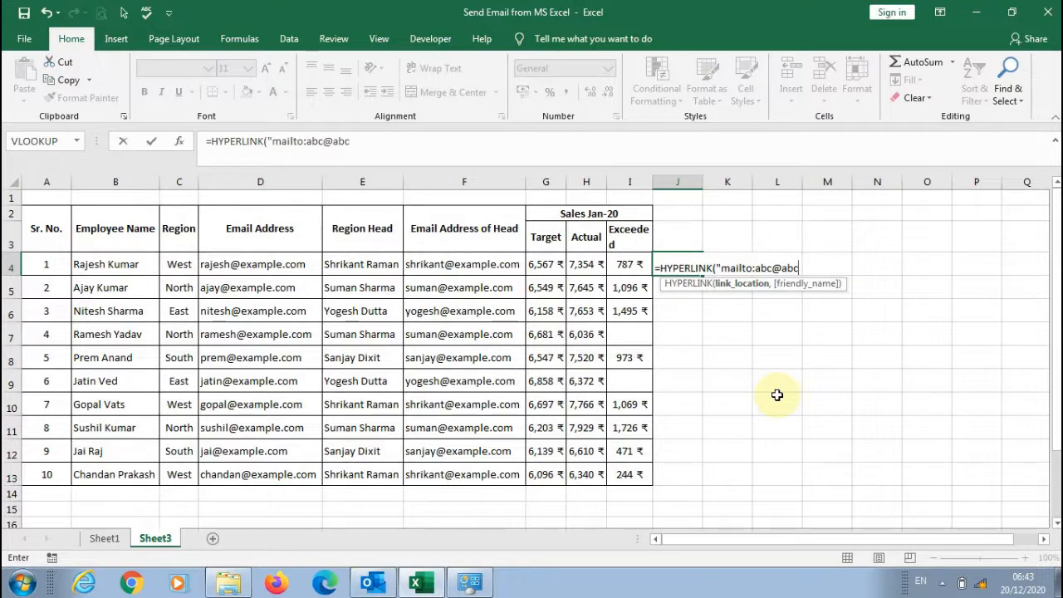
pyautogui.write('.com')
pyautogui.write('?sub')
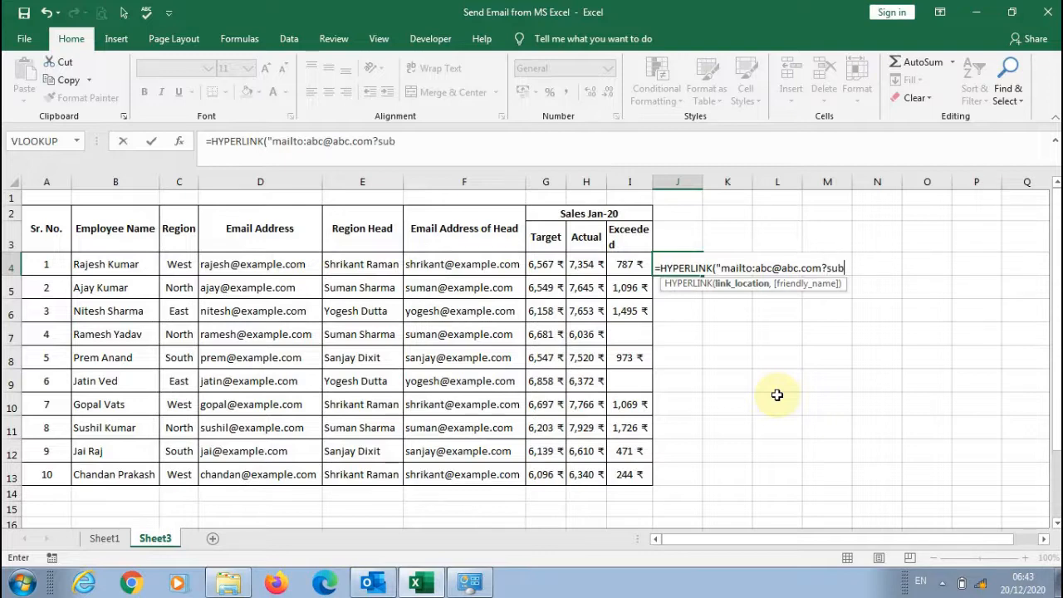
pyautogui.write('ject=Sample')
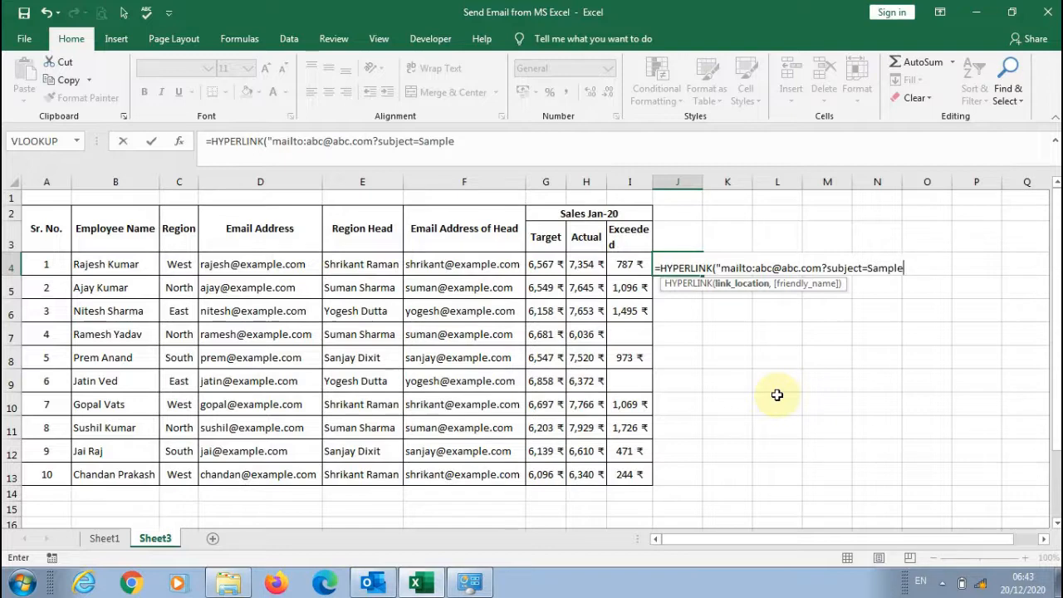
pyautogui.write('",e')
pyautogui.press('BackSpace')
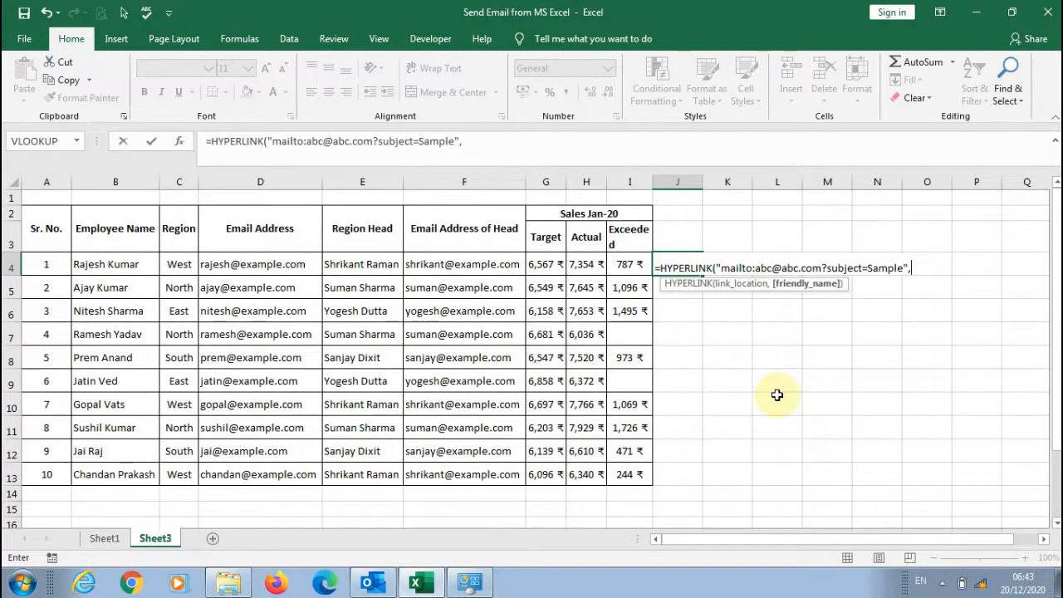
pyautogui.write('"Email")')
pyautogui.press('Return')
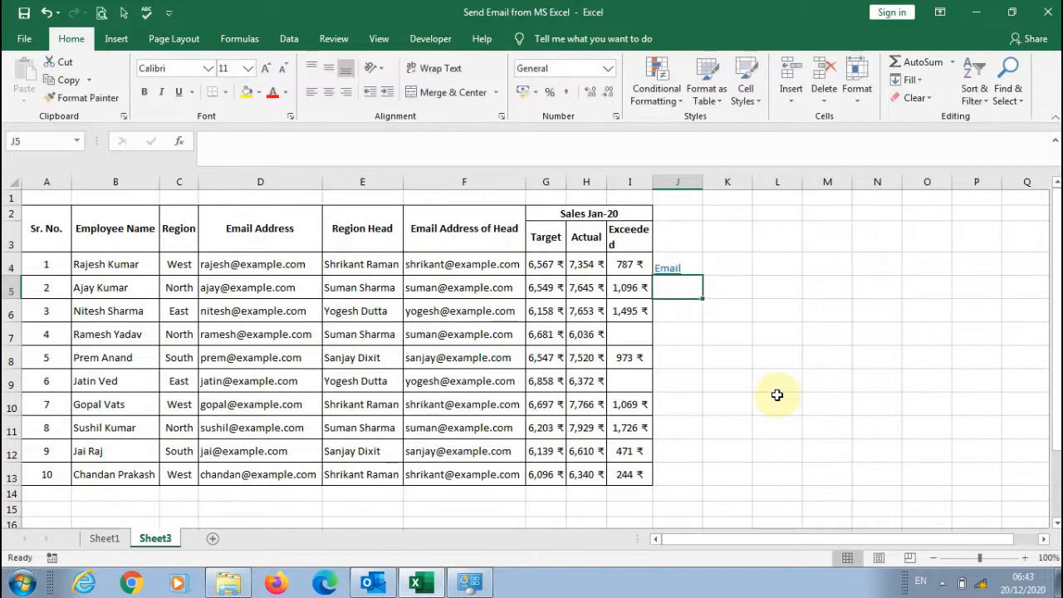
# Centre the Email link in cell J4 both vertically and horizontally.
pyautogui.click(684, 268)
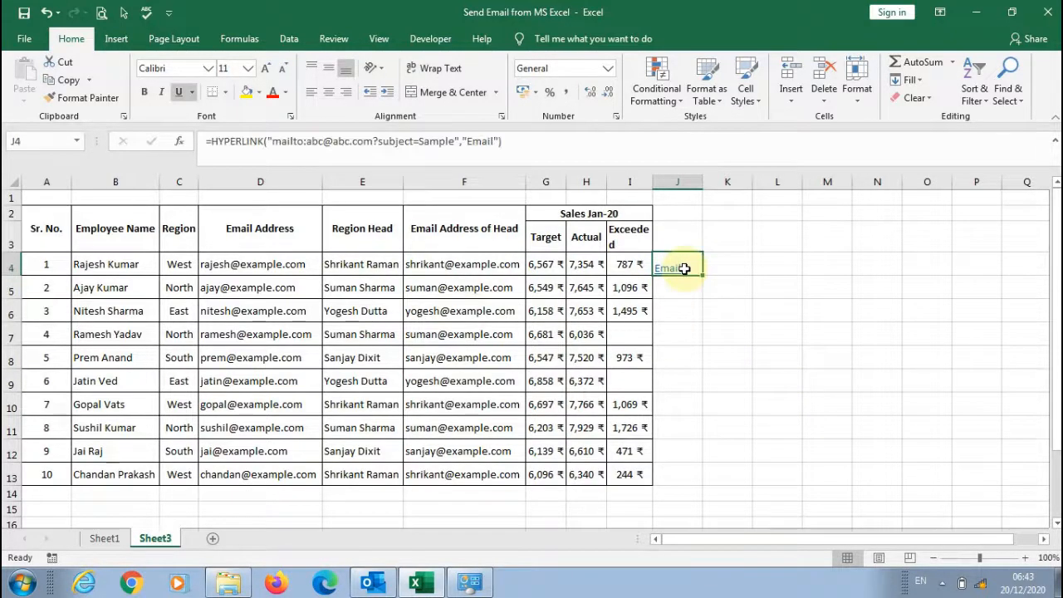
pyautogui.click(710, 307)
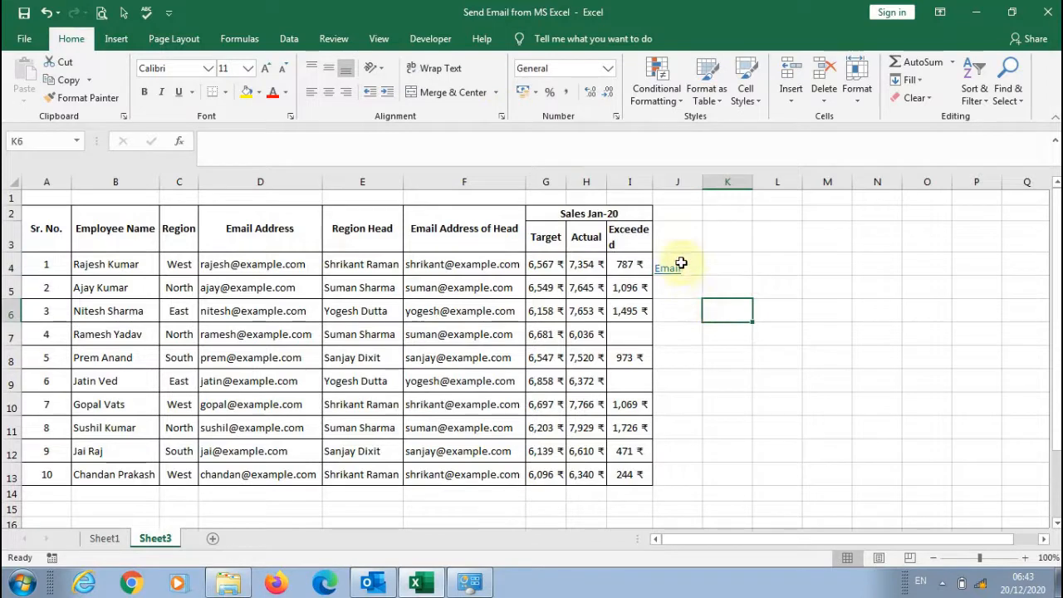
pyautogui.click(690, 264)
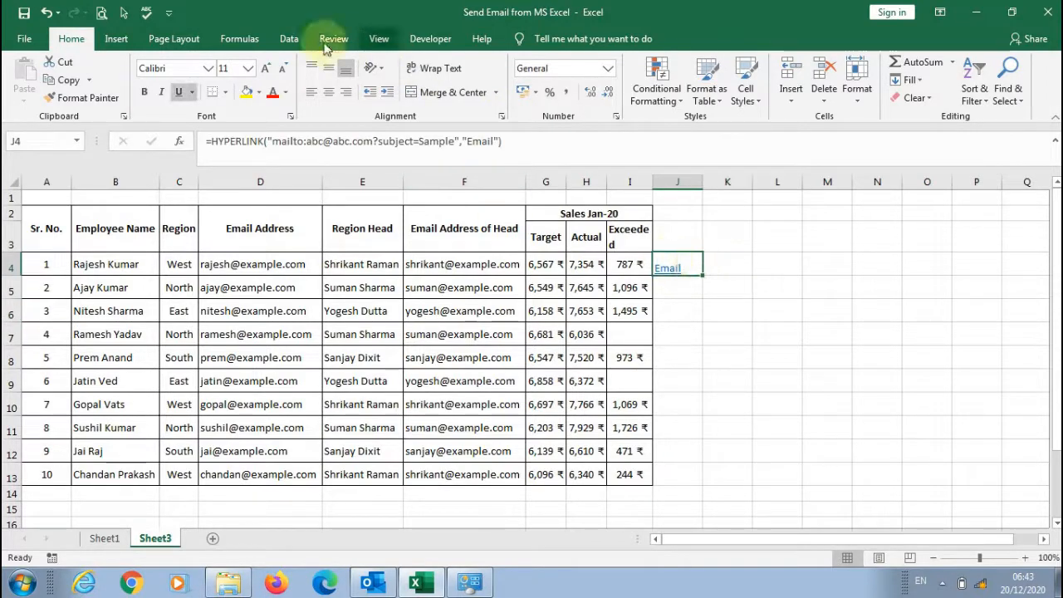
pyautogui.click(328, 68)
pyautogui.click(329, 91)
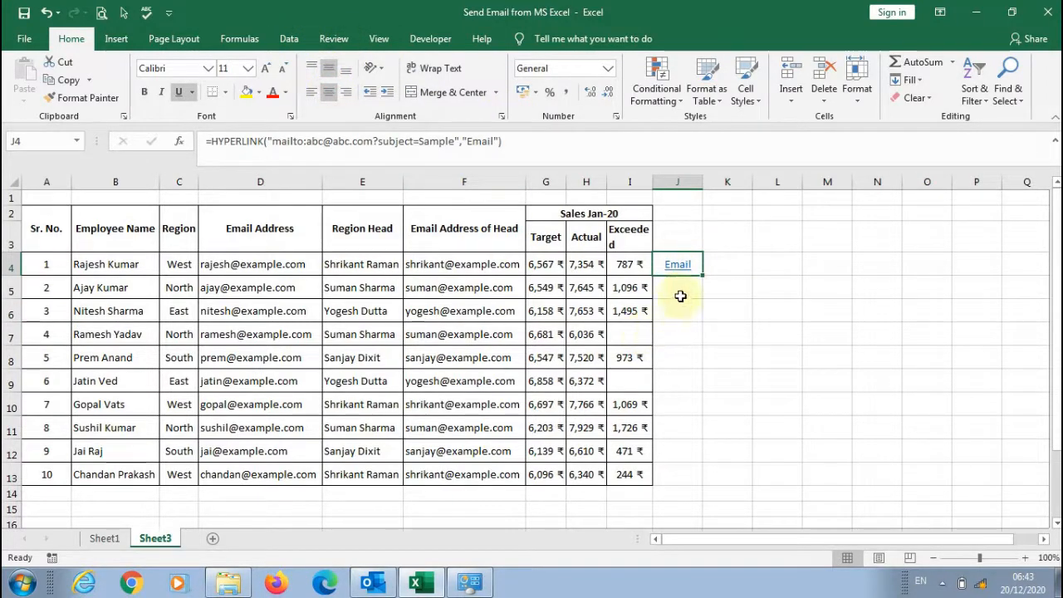
# Follow the Email link in J4, check the draft's recipient and subject, and close the message without saving.
pyautogui.click(690, 272)
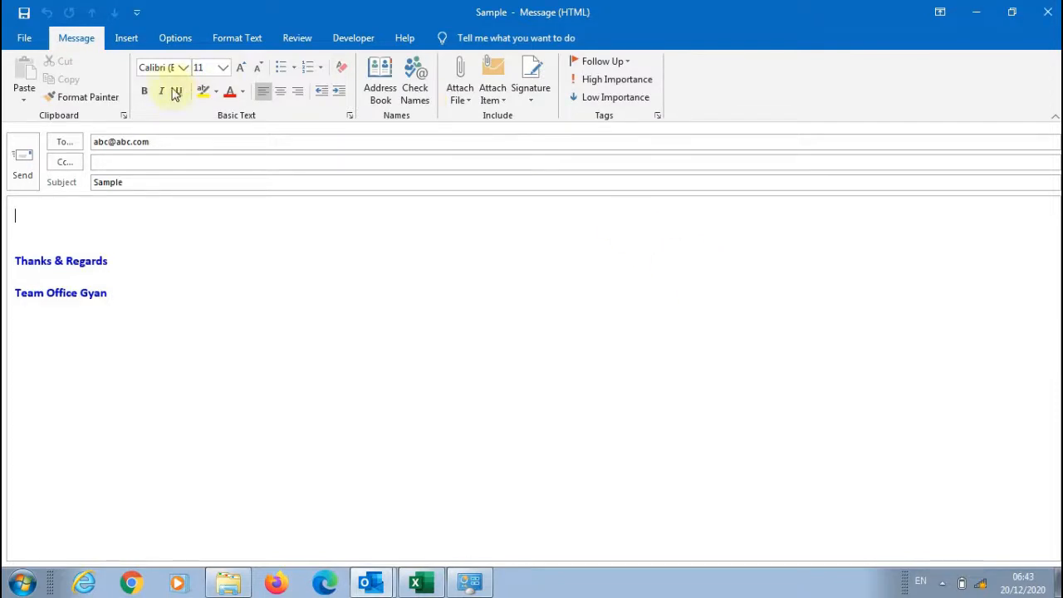
pyautogui.click(106, 181)
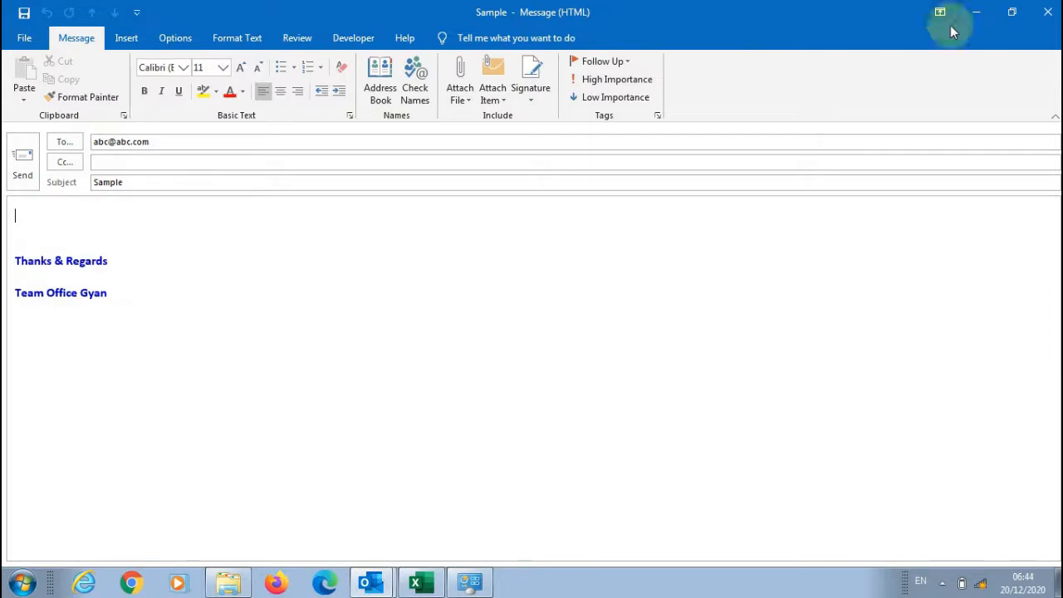
pyautogui.click(1045, 23)
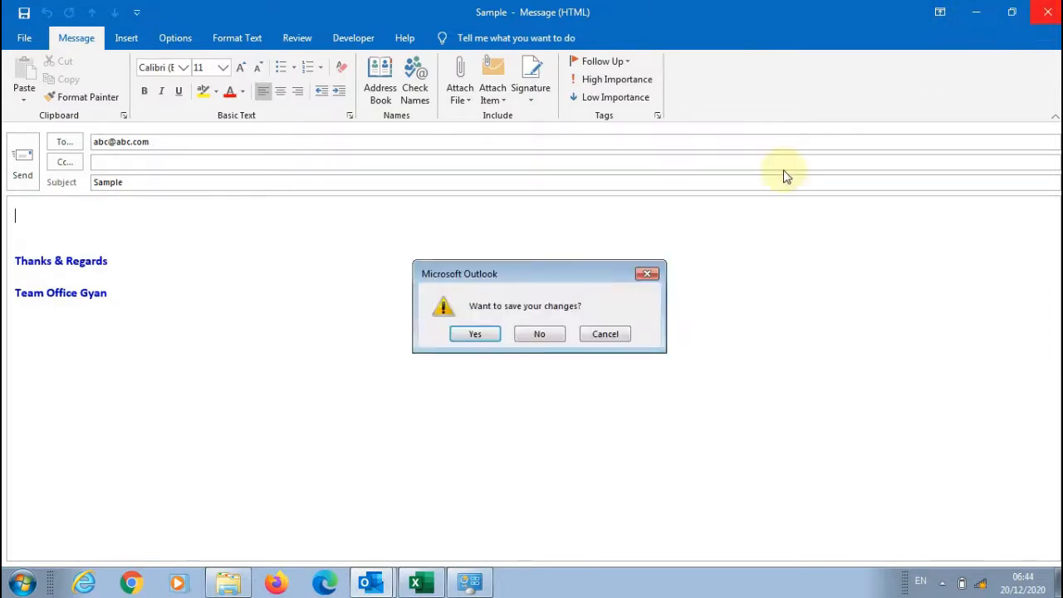
pyautogui.click(535, 337)
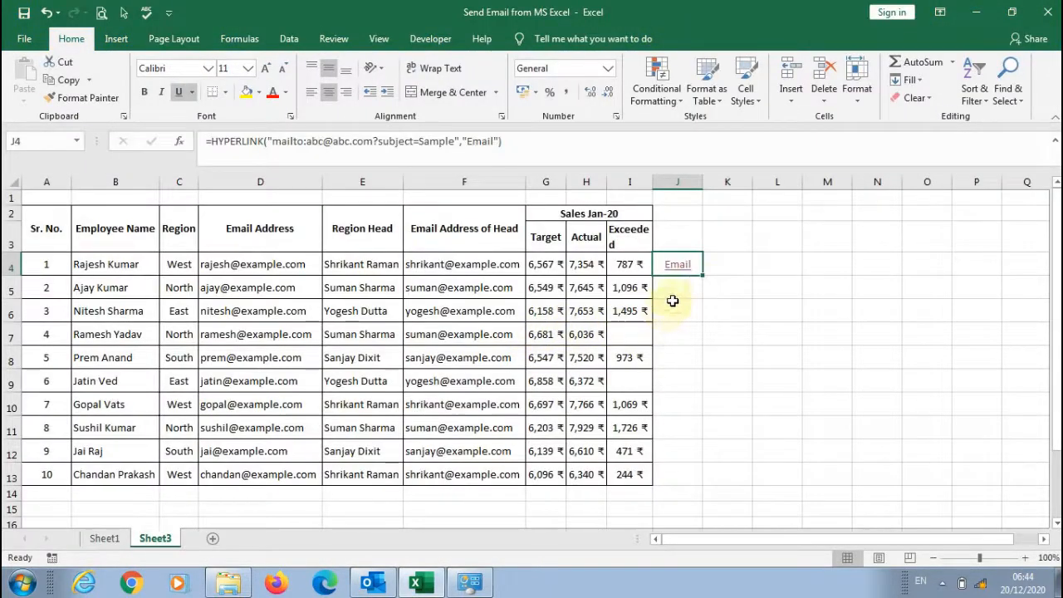
# Copy the J4 link formula down to J5, test the copied link, and close its draft message without saving.
pyautogui.moveTo(702, 275); pyautogui.dragTo(702, 292)
pyautogui.click(722, 300)
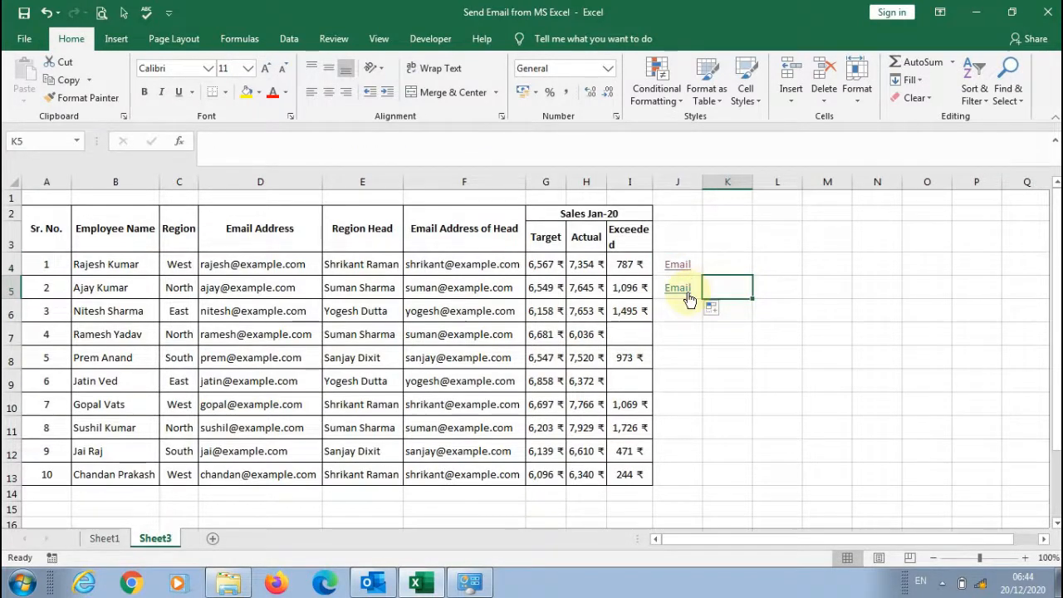
pyautogui.click(689, 297)
pyautogui.click(689, 297)
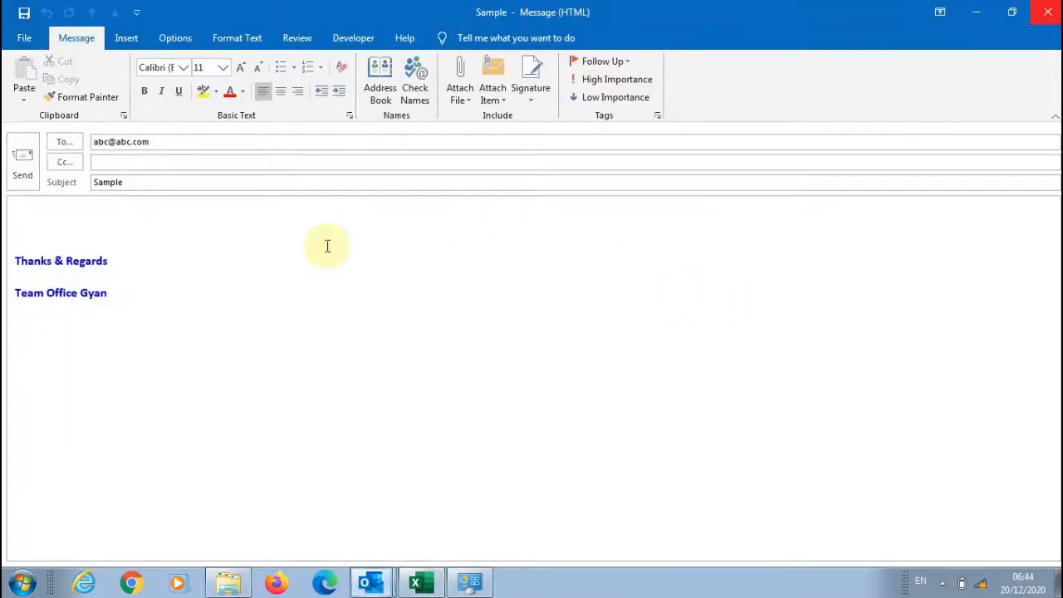
pyautogui.click(1047, 12)
pyautogui.click(540, 334)
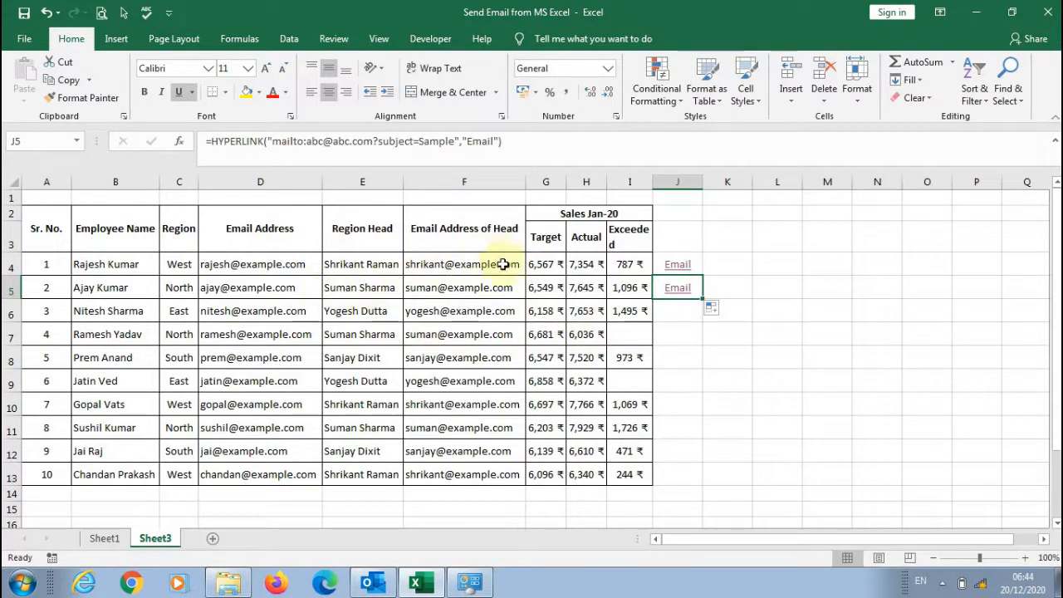
# Delete the copied Email link from cell J5.
pyautogui.press('Up')
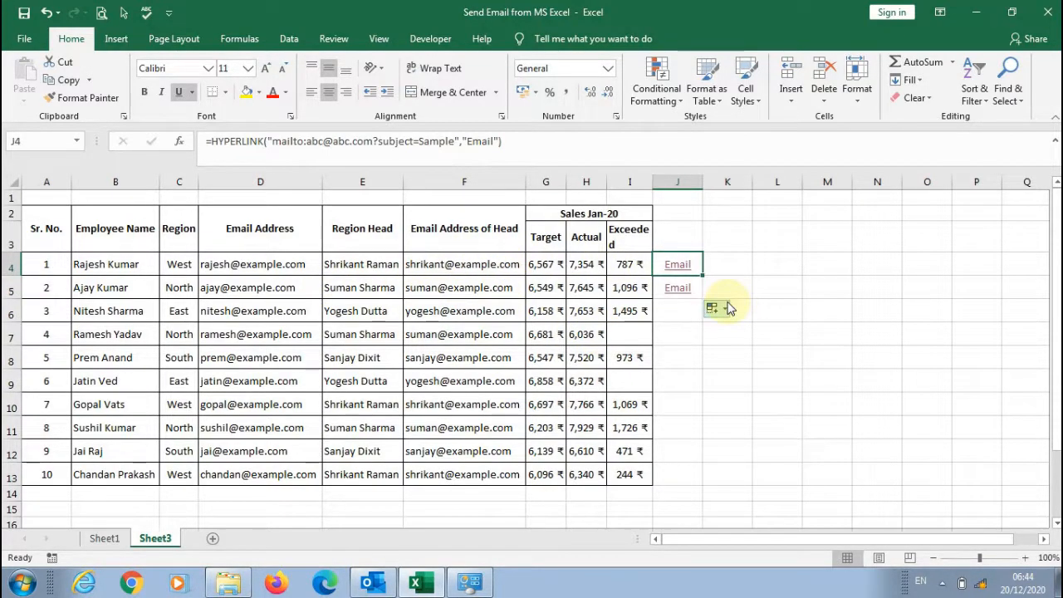
pyautogui.press('Down')
pyautogui.press('Delete')
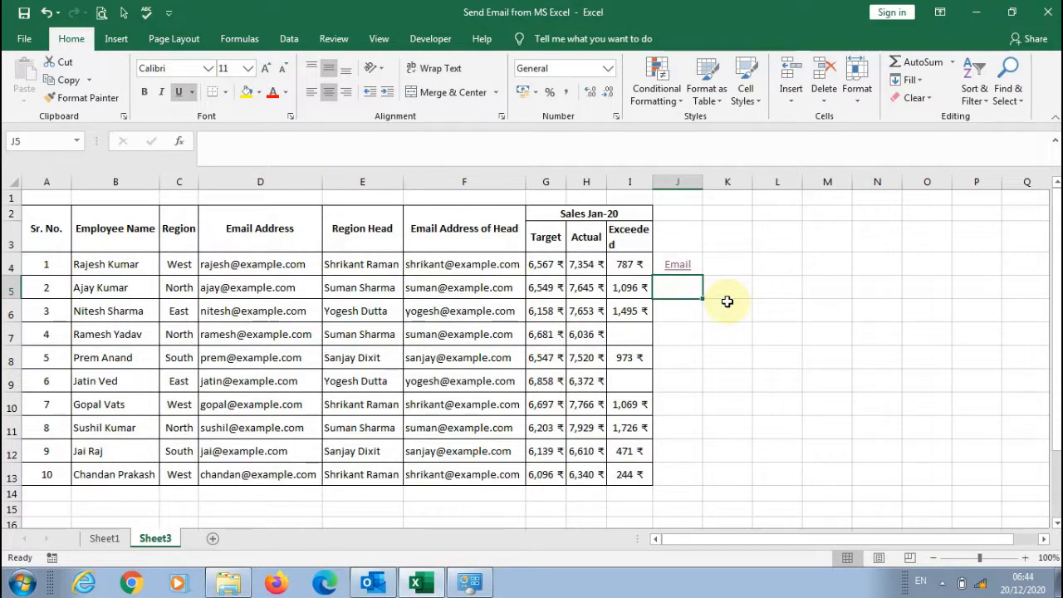
# Replace the fixed recipient address in the J4 HYPERLINK formula with a concatenated reference to the employee's email in D4.
pyautogui.press('Up')
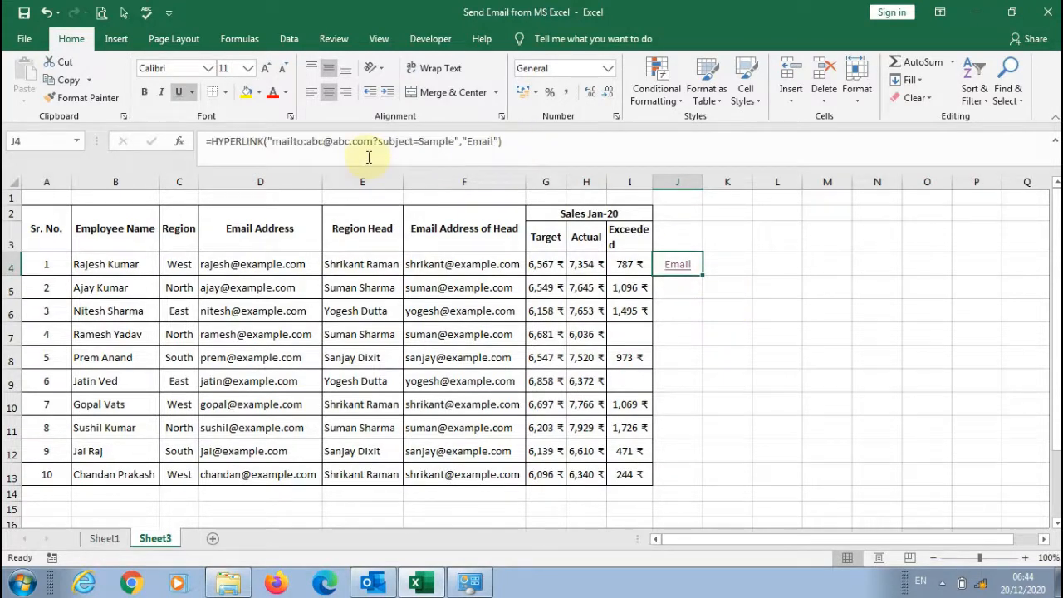
pyautogui.moveTo(372, 141); pyautogui.dragTo(310, 146)
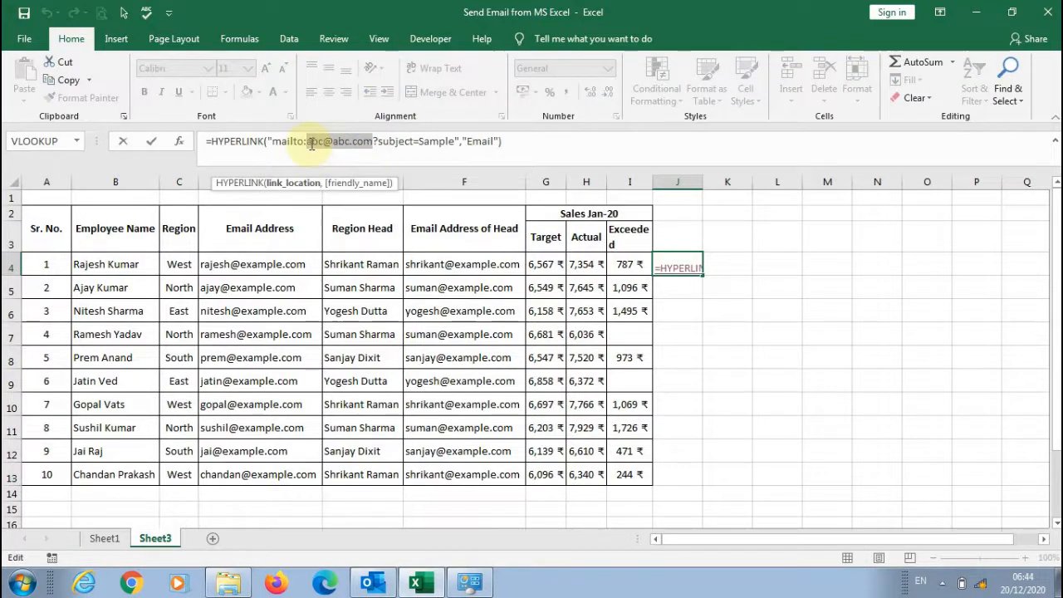
pyautogui.write('"')
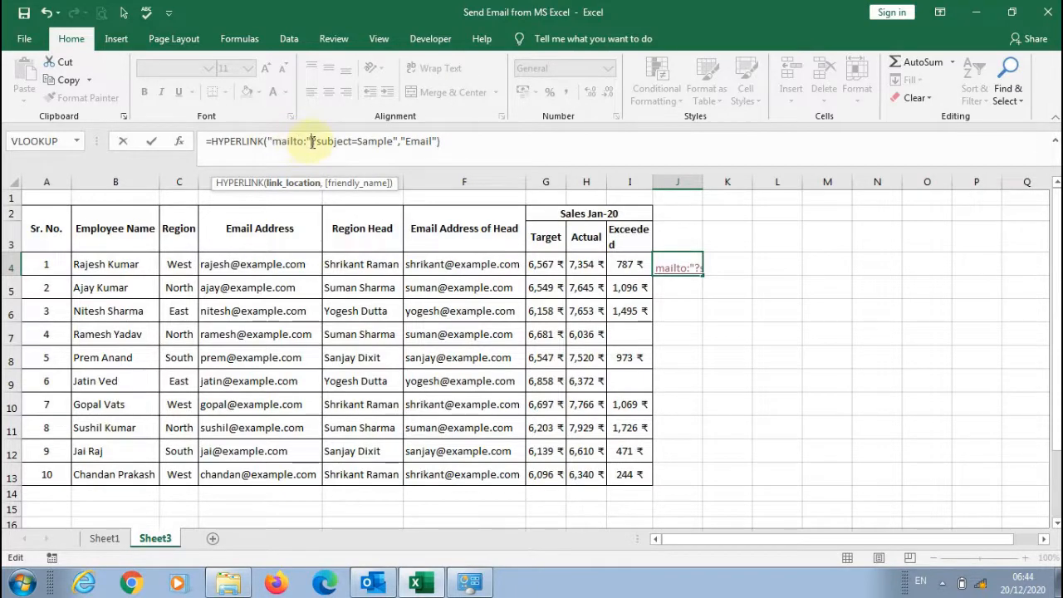
pyautogui.write('&')
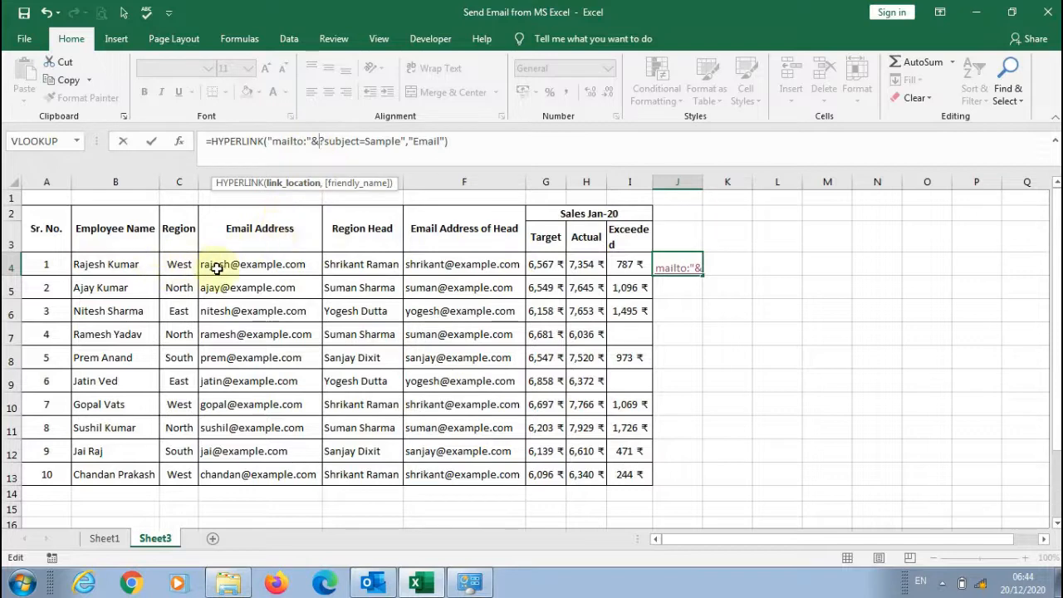
pyautogui.click(247, 260)
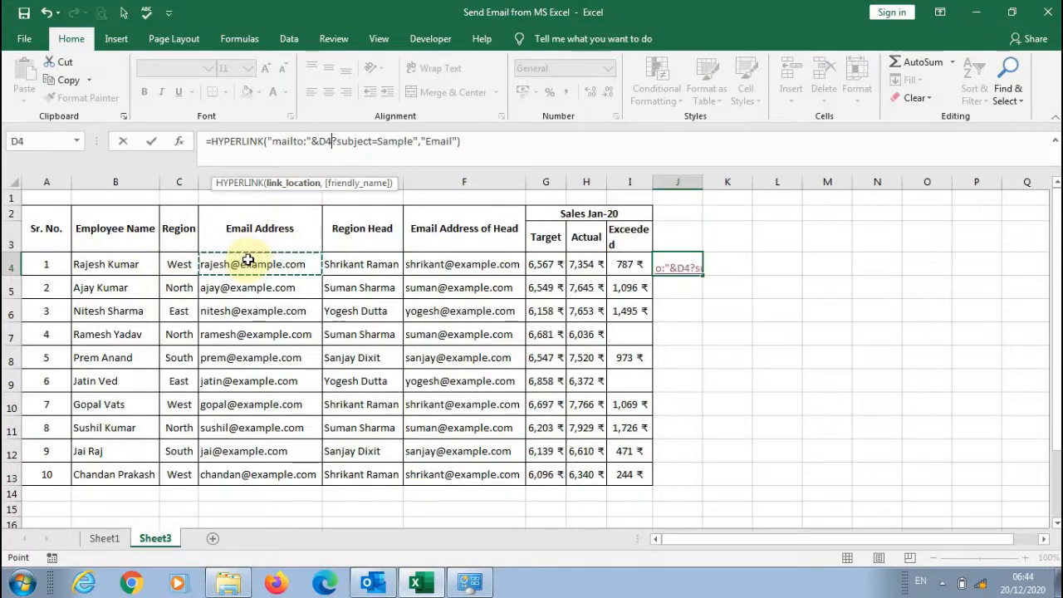
pyautogui.write('&')
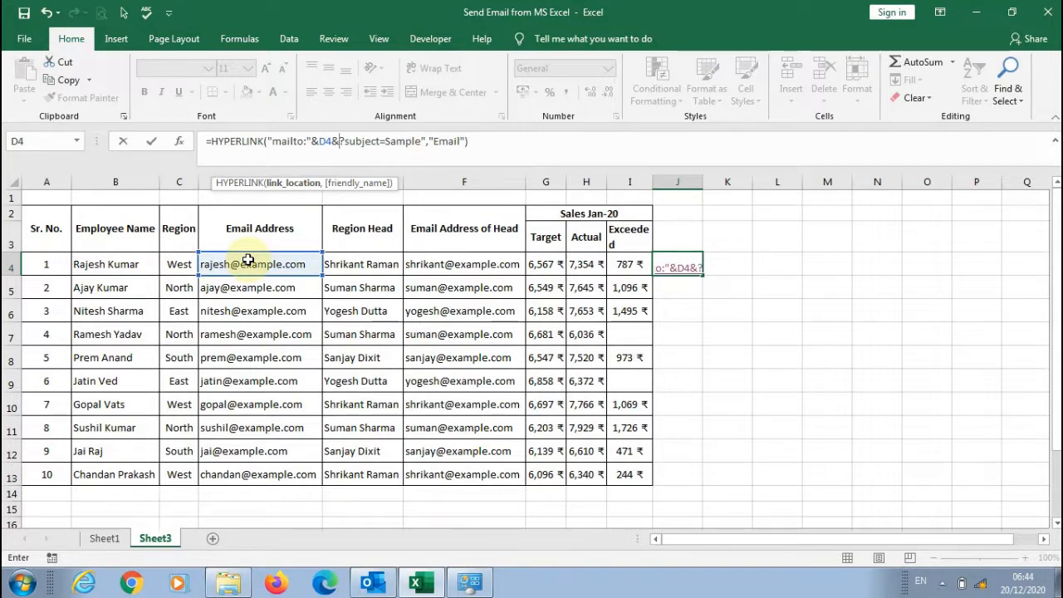
pyautogui.write('"')
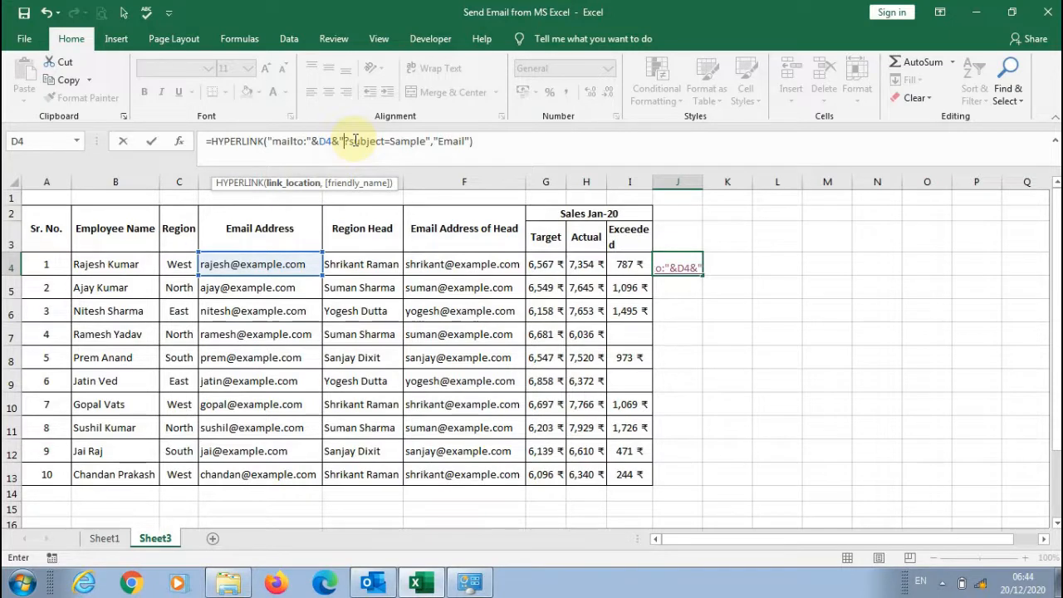
pyautogui.press('Return')
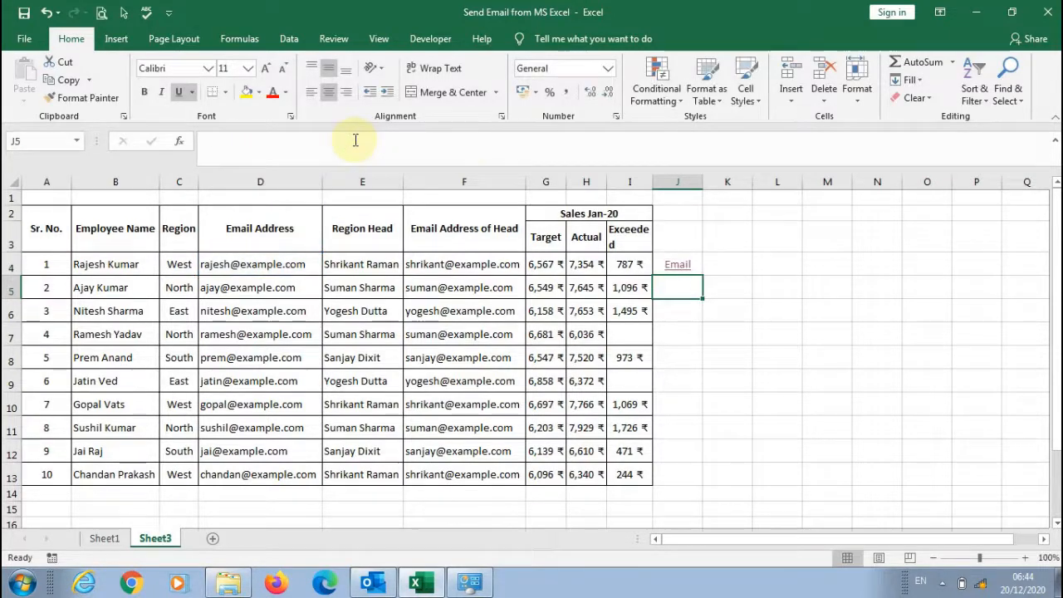
# Copy the J4 link down to J5, follow it to check the draft's recipient, and close the message without saving.
pyautogui.click(697, 272)
pyautogui.moveTo(702, 275); pyautogui.dragTo(702, 294)
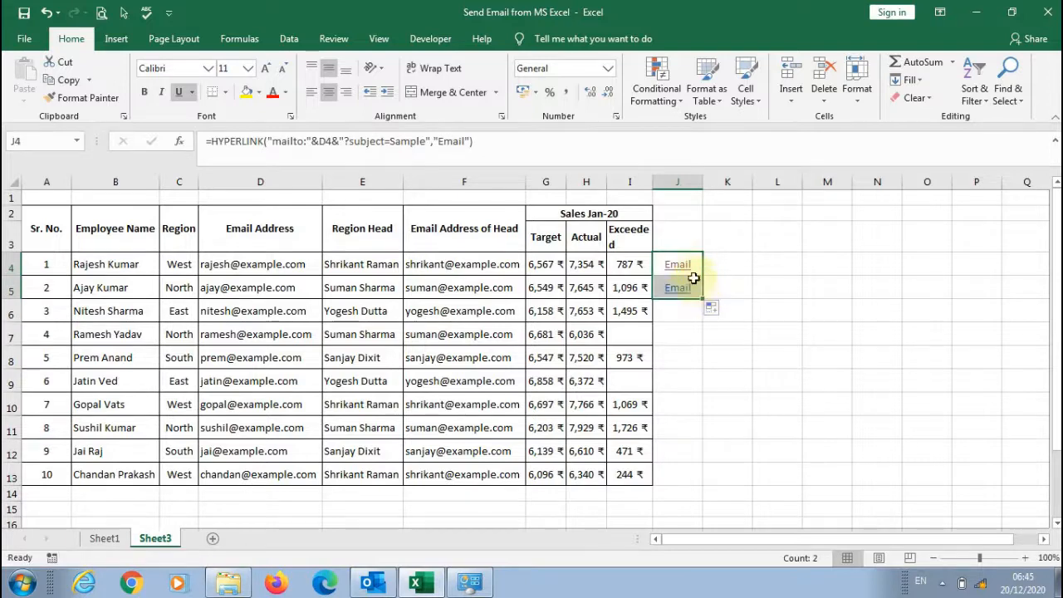
pyautogui.click(680, 293)
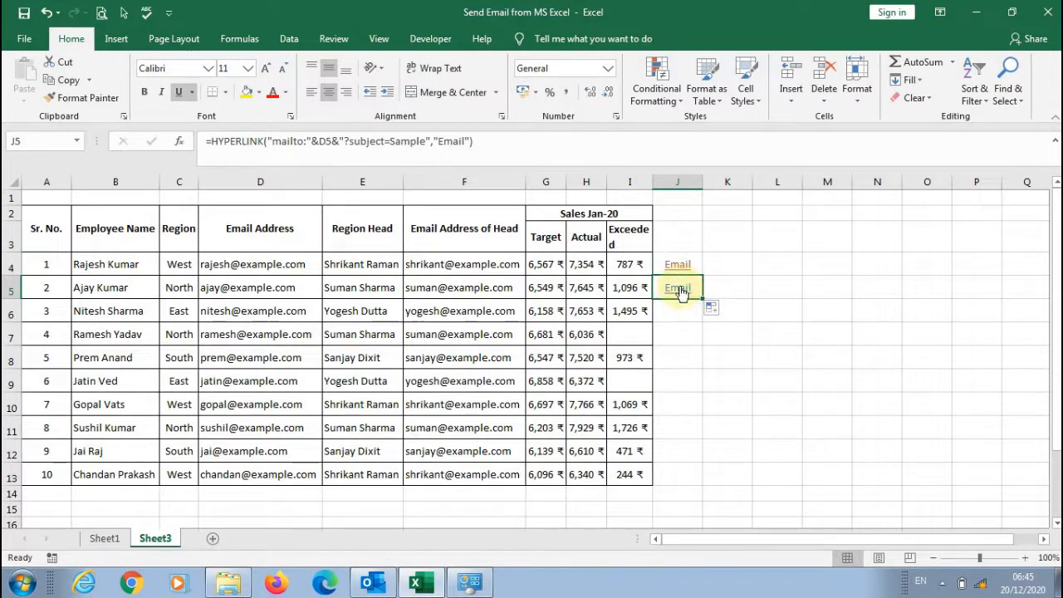
pyautogui.click(680, 291)
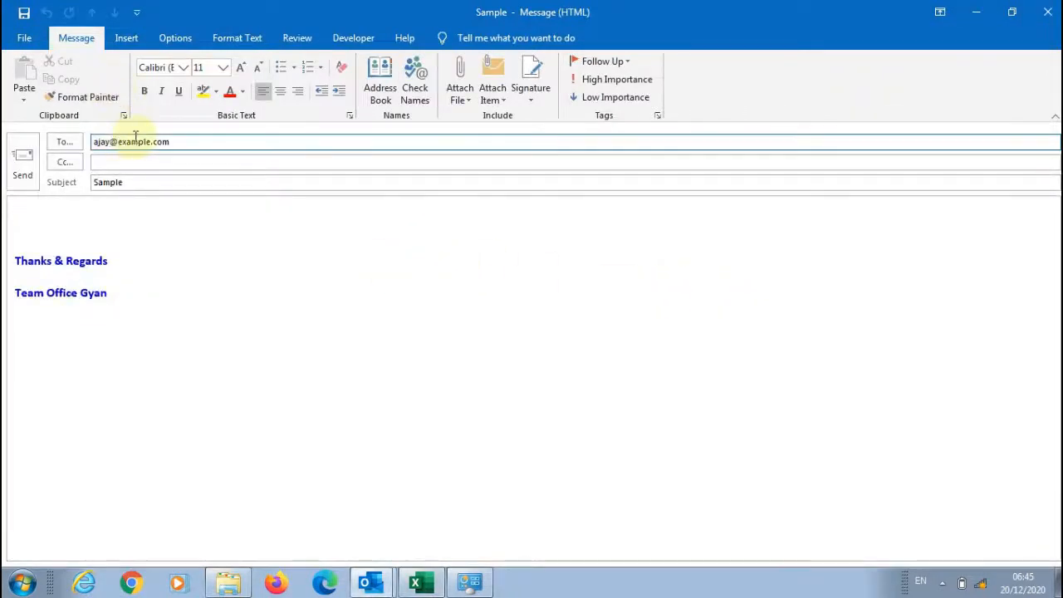
pyautogui.click(1048, 11)
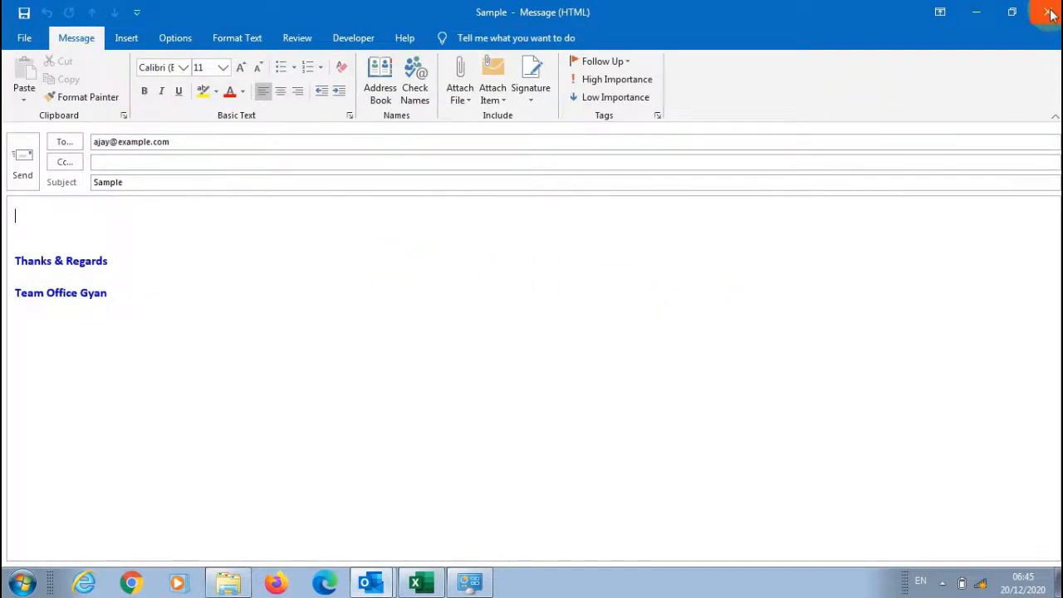
pyautogui.click(520, 340)
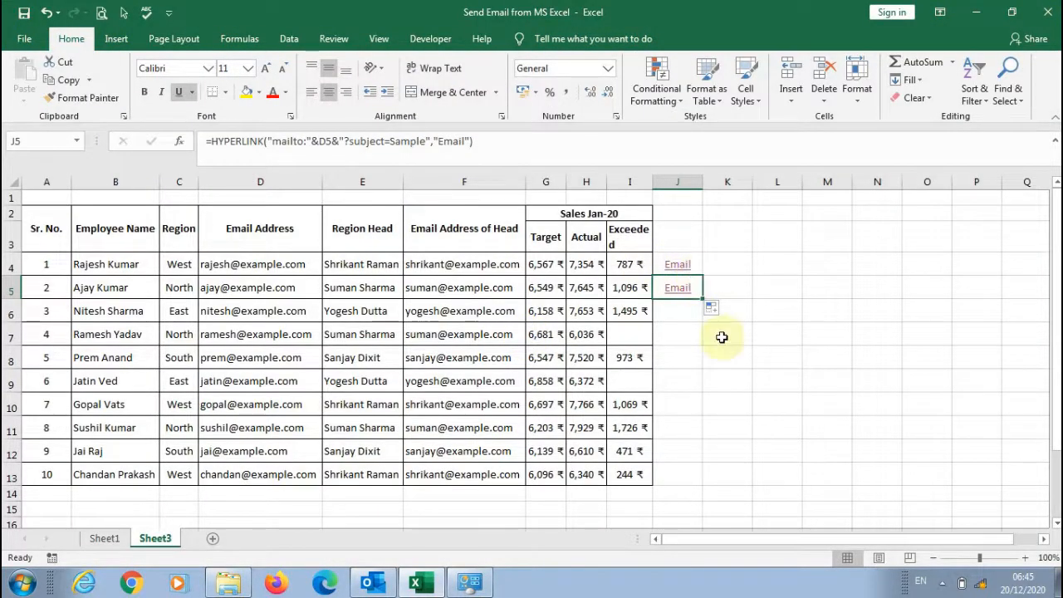
# Clear the copied link from J5 and enter Sample in cell J3 as the subject text.
pyautogui.press('Up')
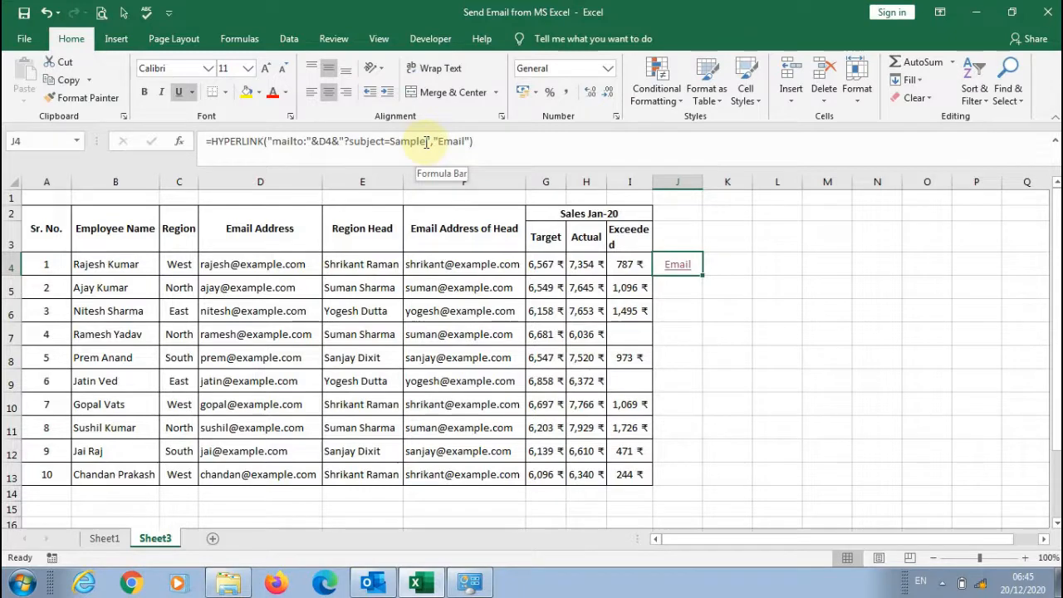
pyautogui.click(671, 237)
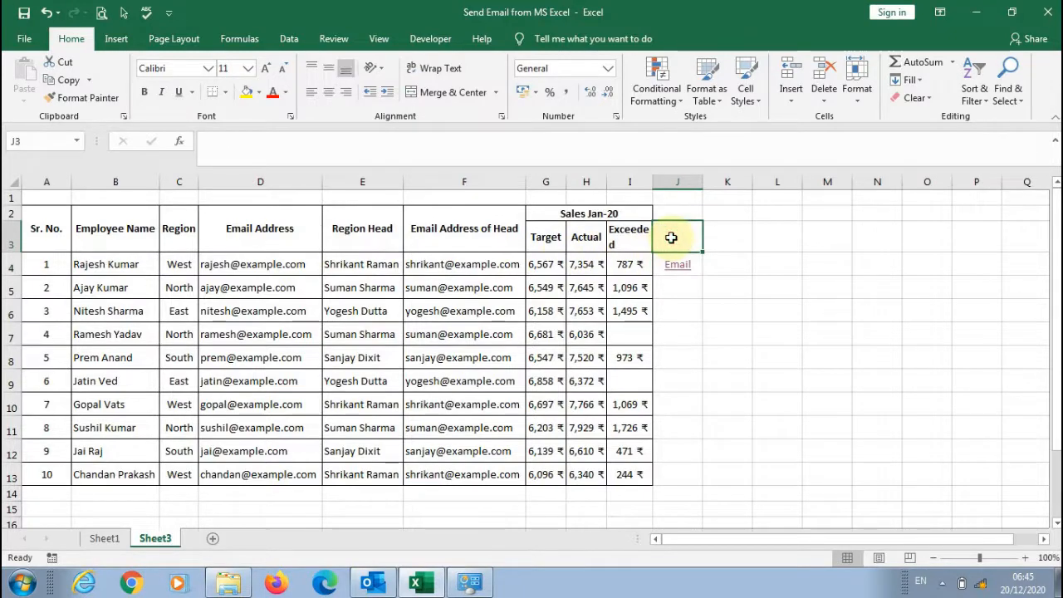
pyautogui.write('Sample')
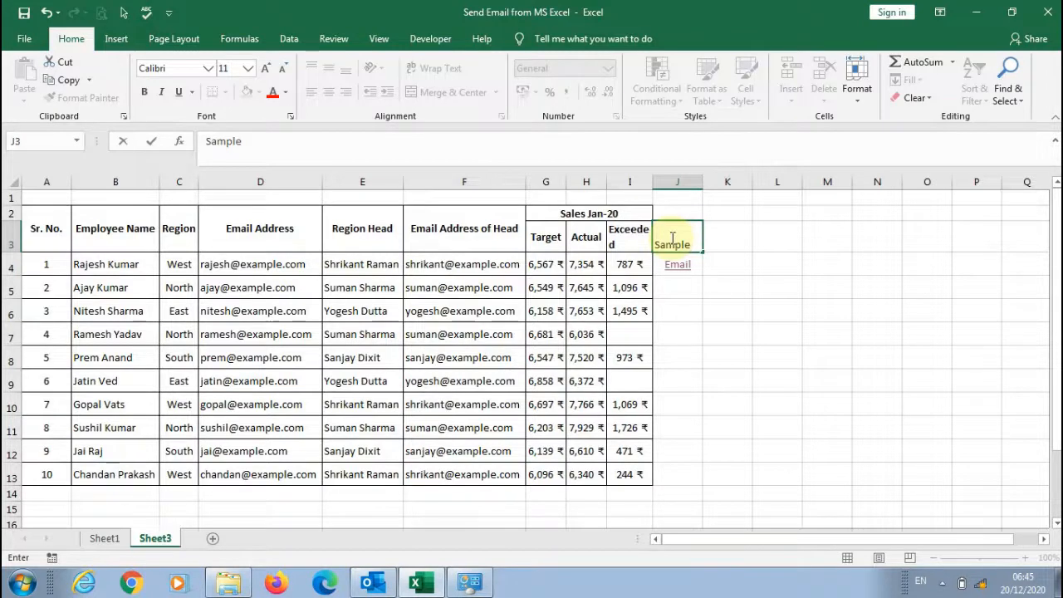
pyautogui.press('Return')
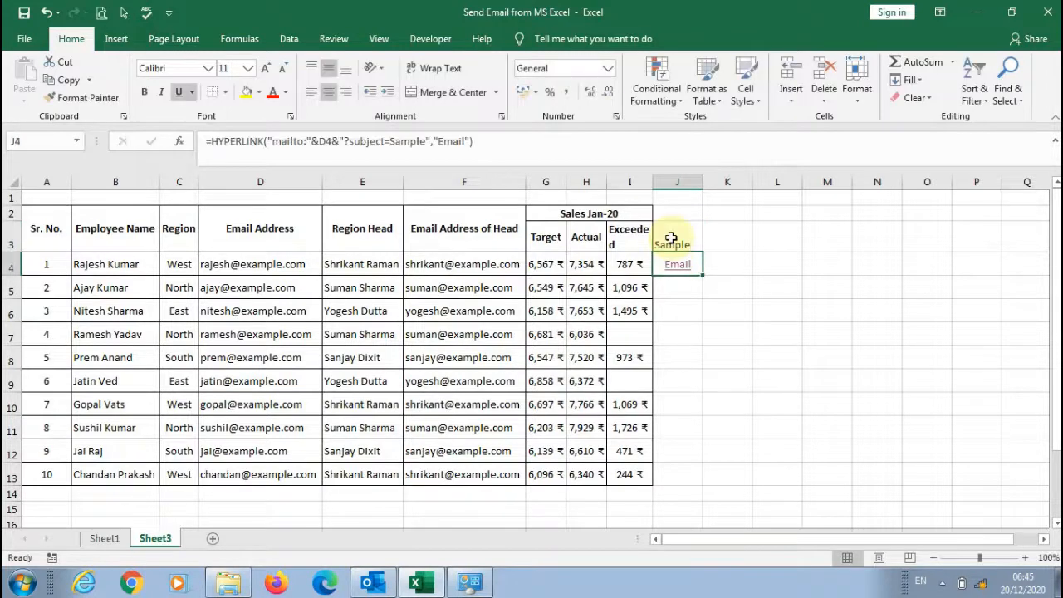
# Replace the fixed subject text in the J4 formula with a concatenated absolute reference to $J$3.
pyautogui.moveTo(426, 141); pyautogui.dragTo(392, 141)
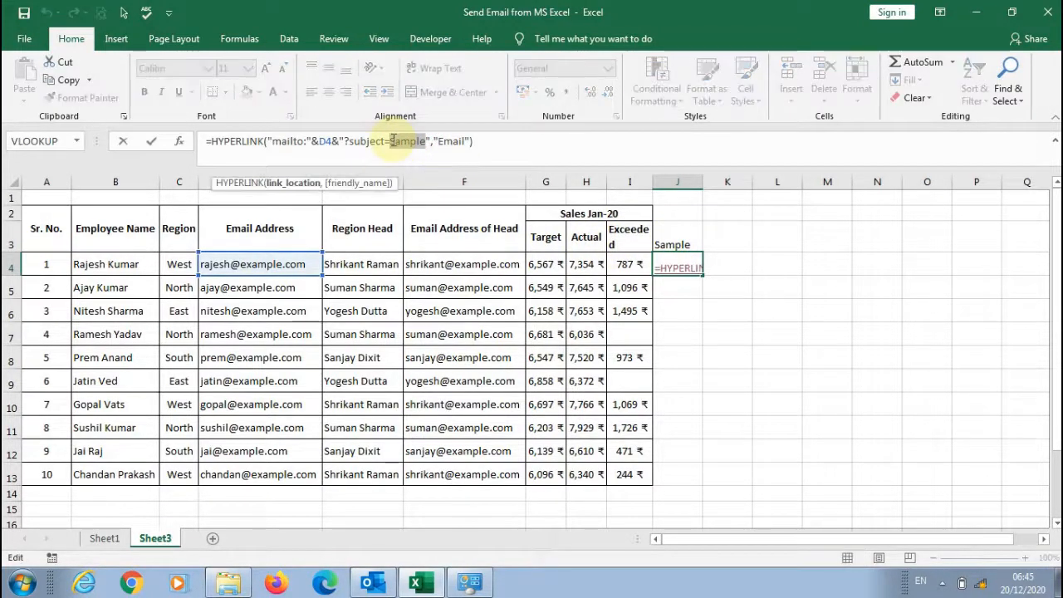
pyautogui.press('BackSpace')
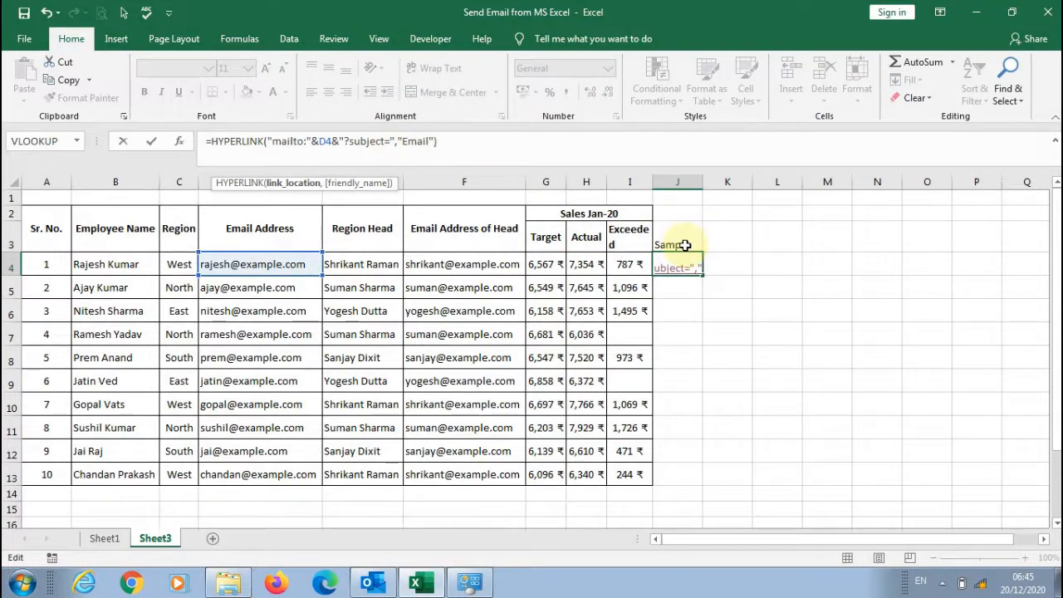
pyautogui.write('"&')
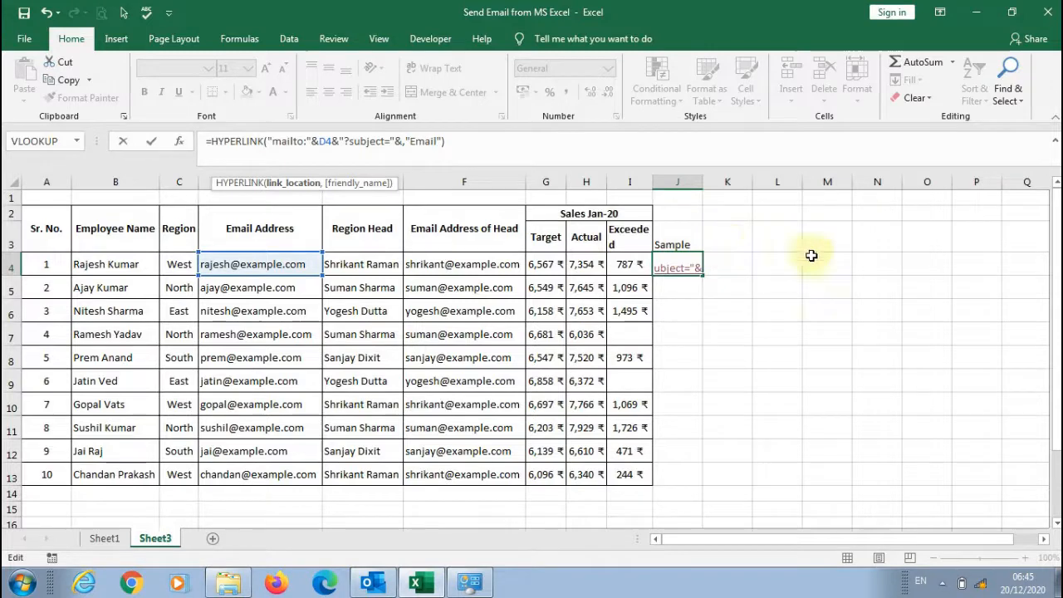
pyautogui.click(678, 243)
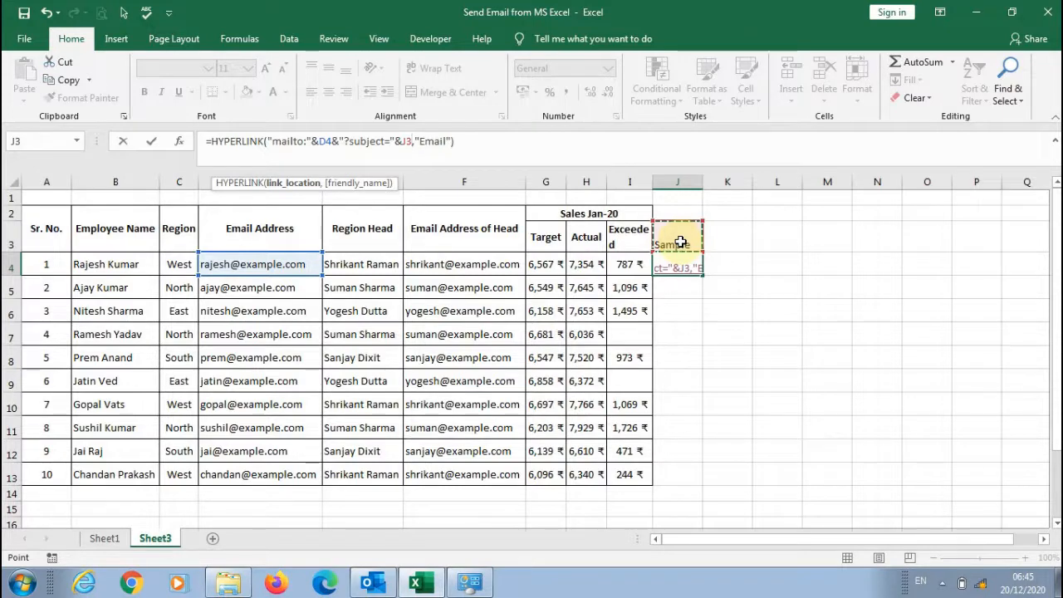
pyautogui.press('F4')
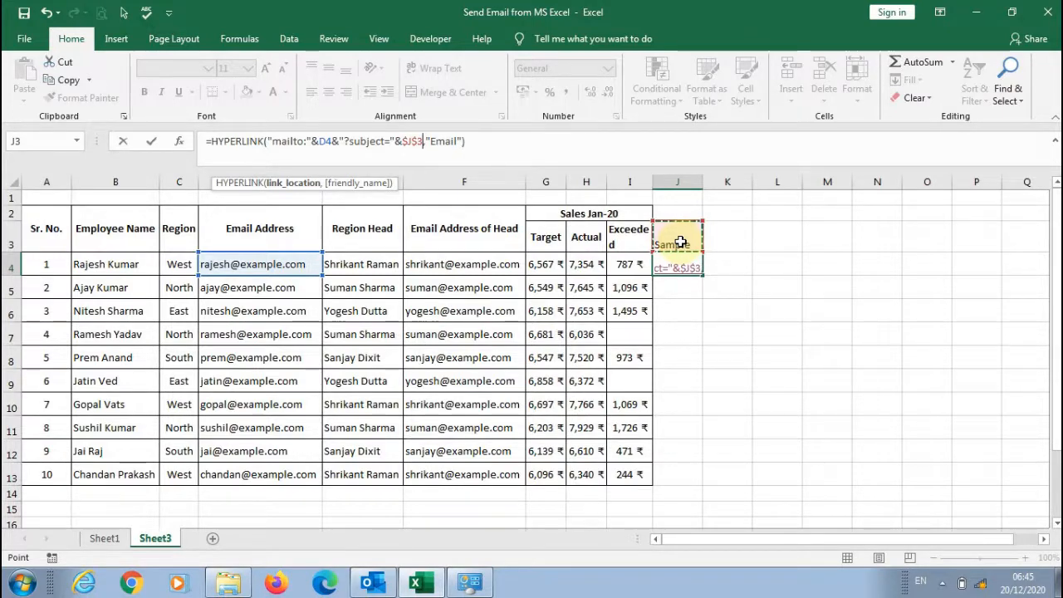
# Extend the J4 link formula with &"&cc="&F4 so the region head's address is copied in.
pyautogui.write('&')
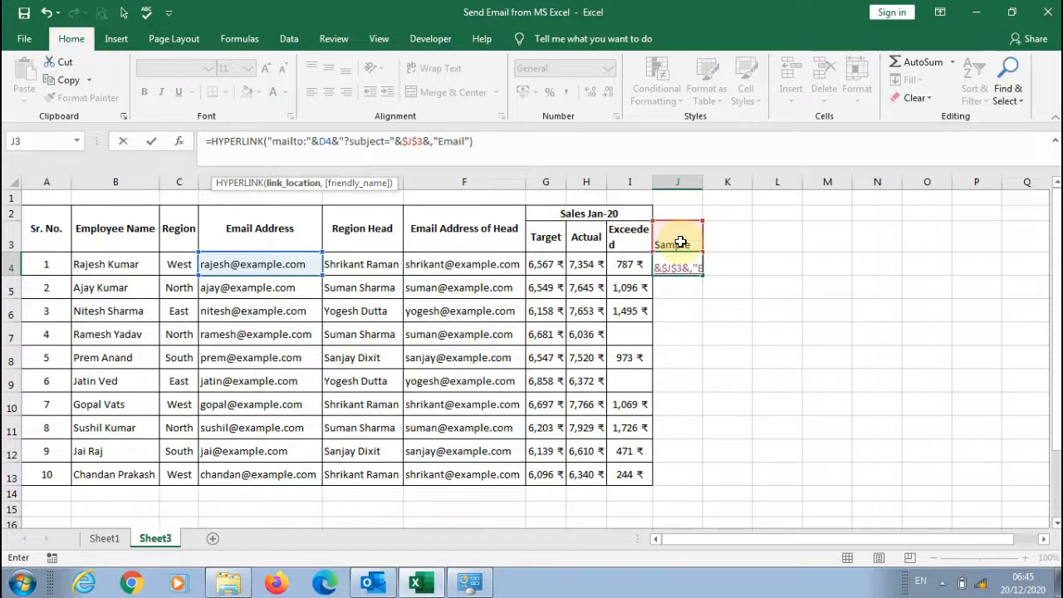
pyautogui.write('"&cc')
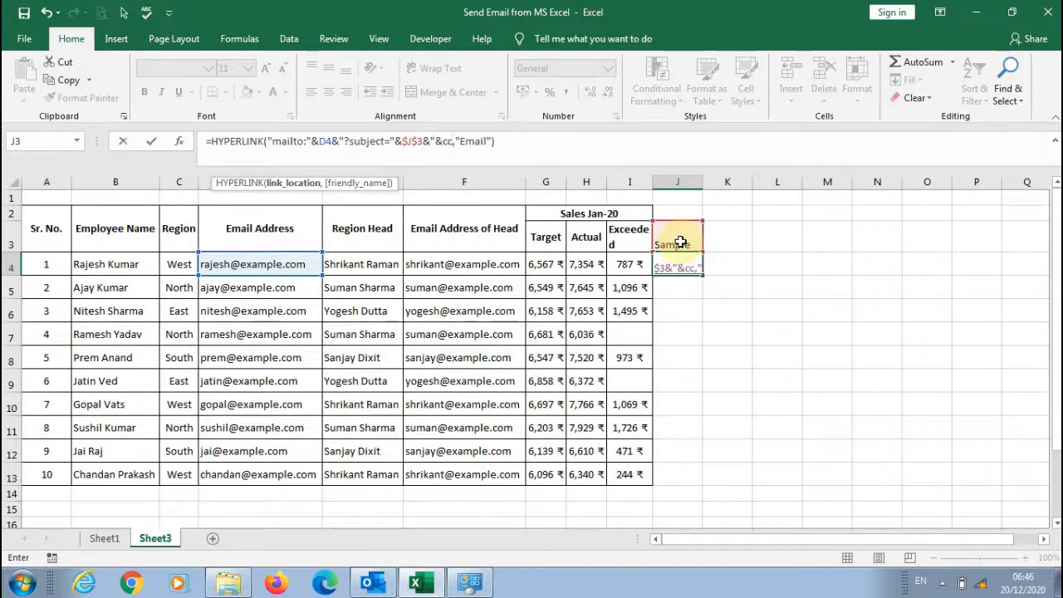
pyautogui.write('=')
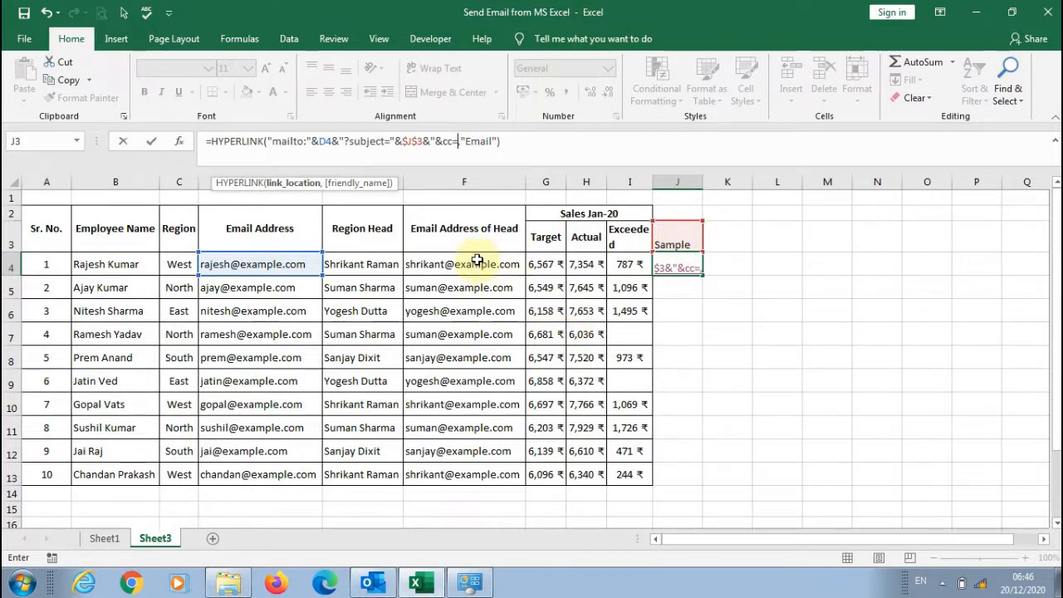
pyautogui.write('"')
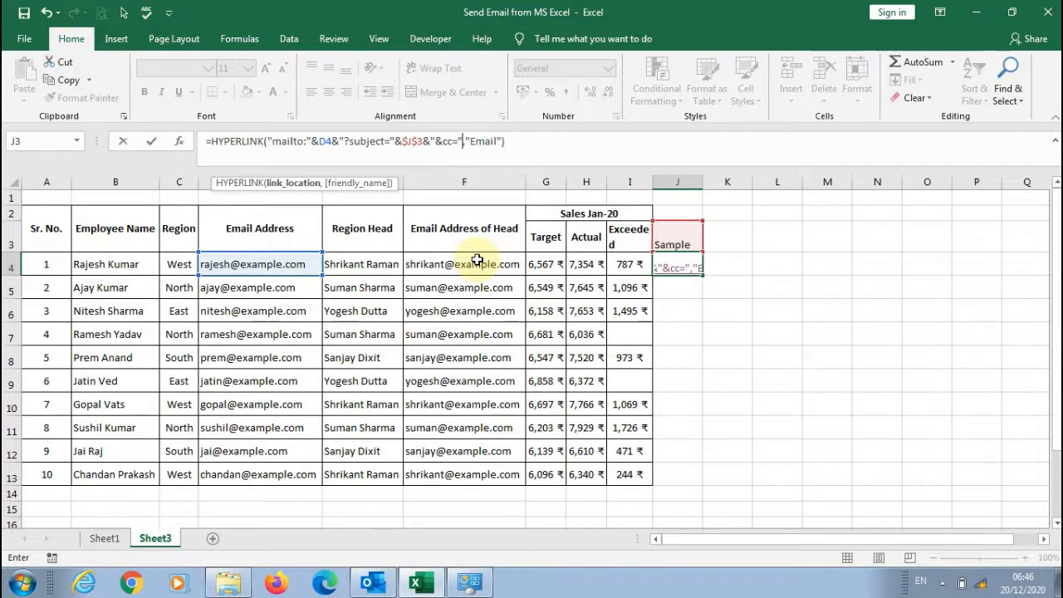
pyautogui.write('&')
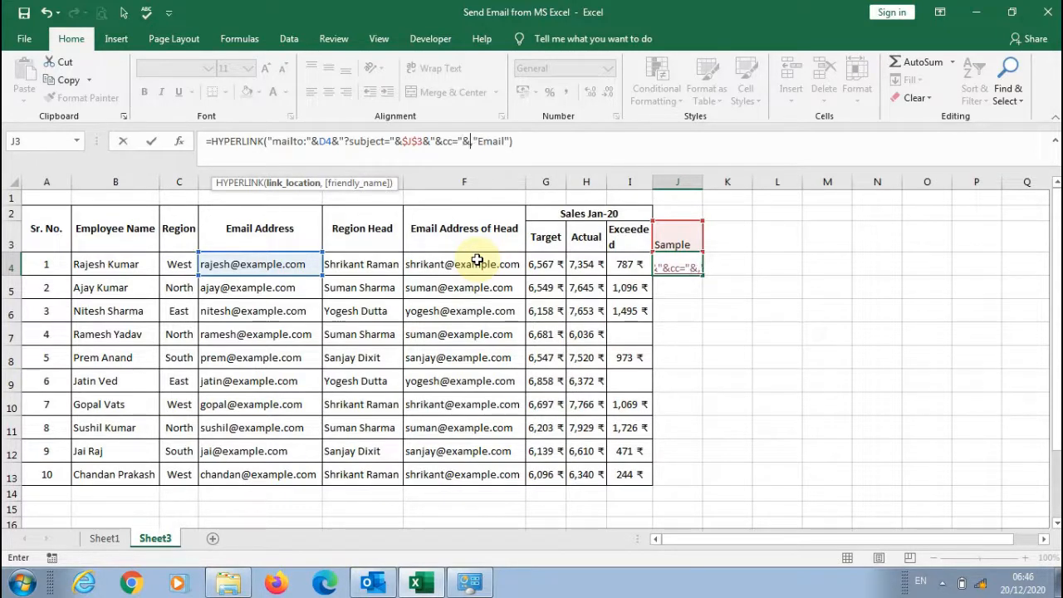
pyautogui.click(474, 263)
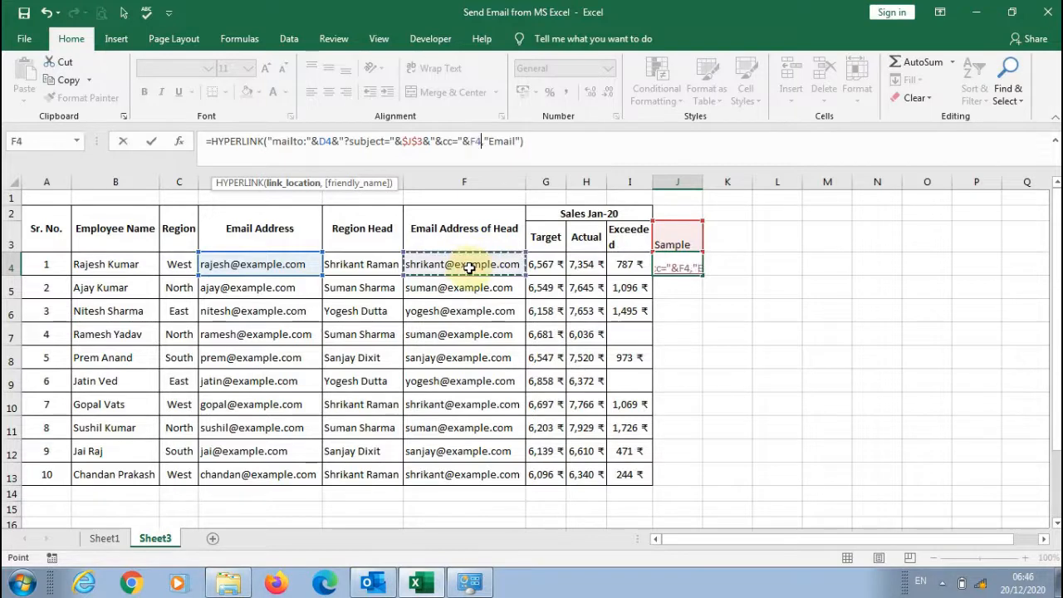
pyautogui.write('&')
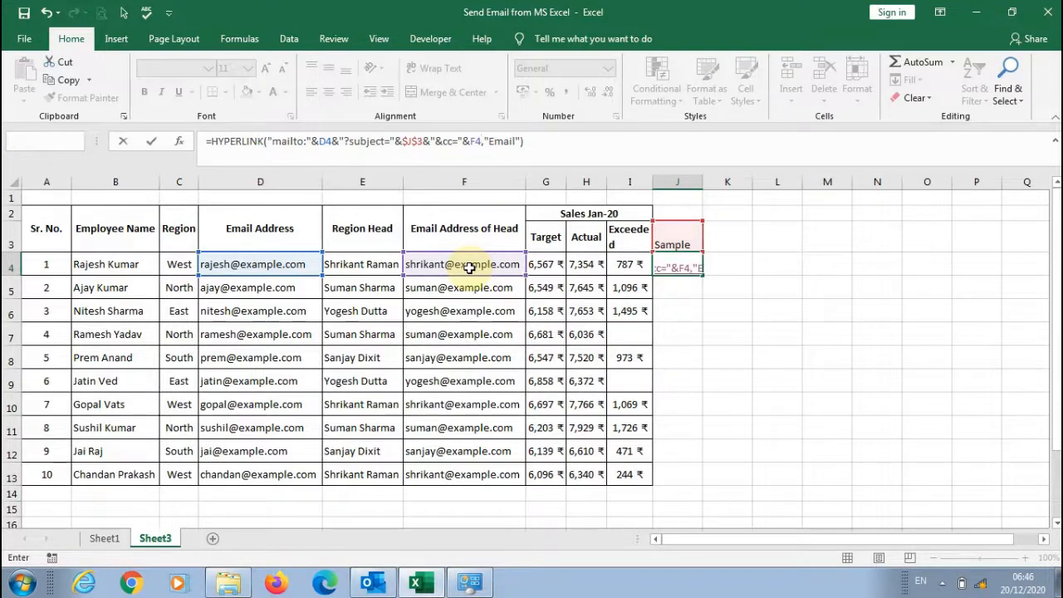
pyautogui.press('Return')
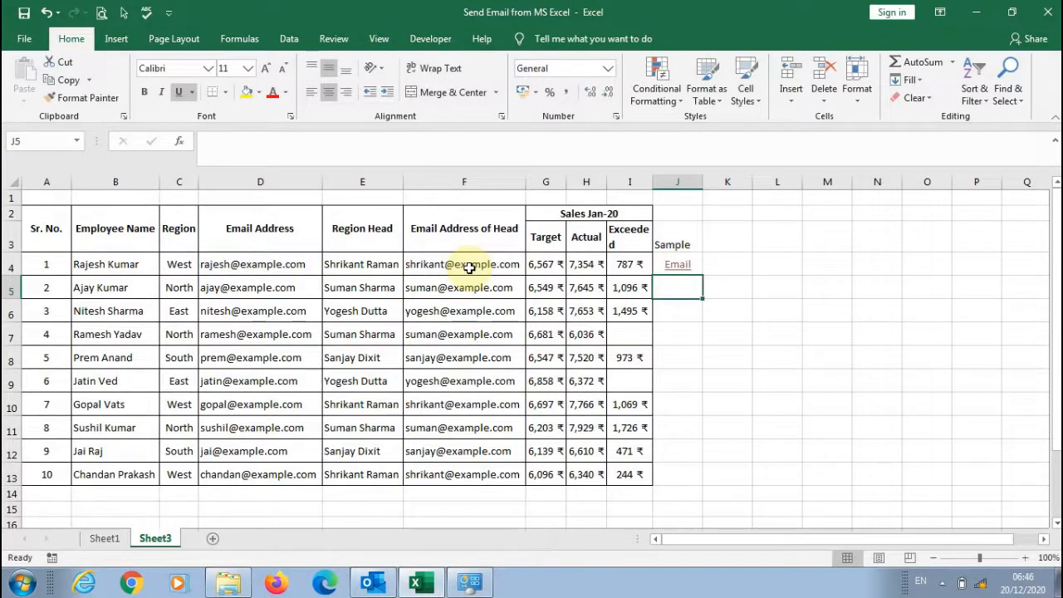
# Follow the J4 Email link, check the draft's To, Cc and Subject fields, and close the message without saving.
pyautogui.click(675, 266)
pyautogui.click(676, 266)
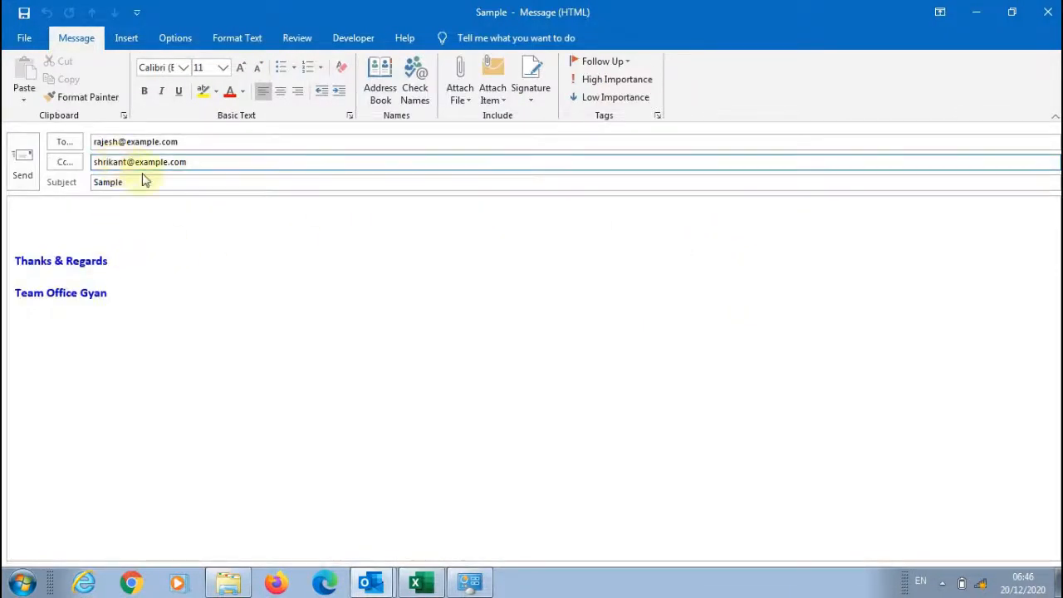
pyautogui.click(1047, 11)
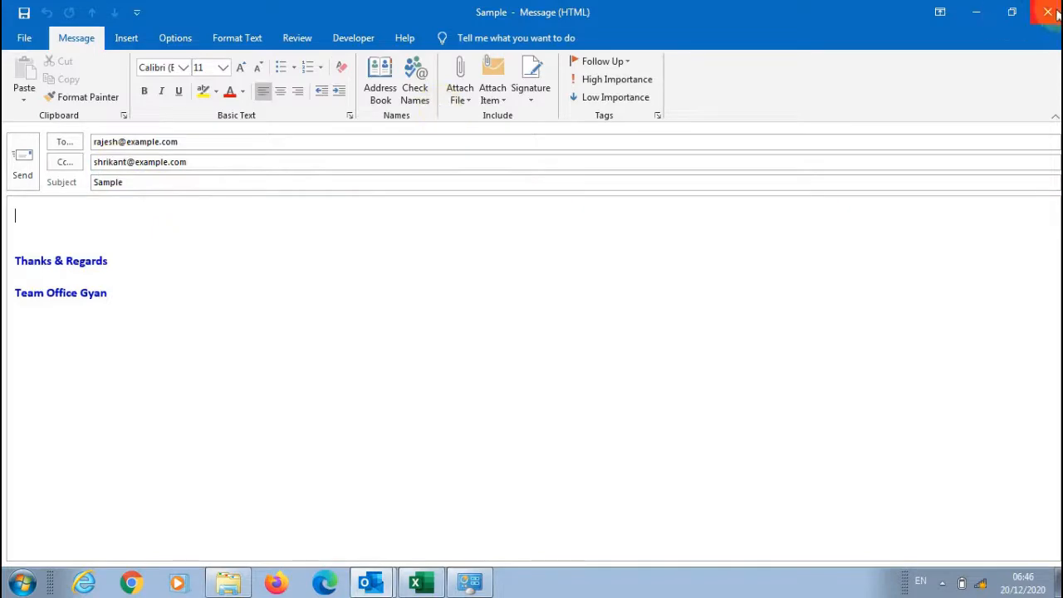
pyautogui.click(540, 334)
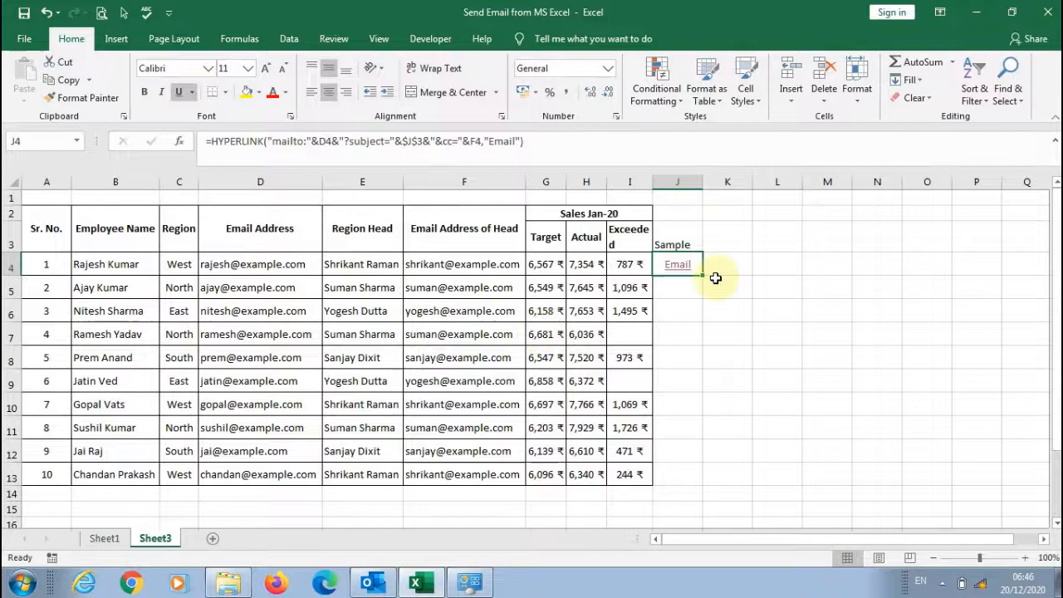
# Test the link formula on the second employee by copying J4 down to J5, following it, and closing the draft without saving.
pyautogui.moveTo(703, 275); pyautogui.dragTo(702, 296)
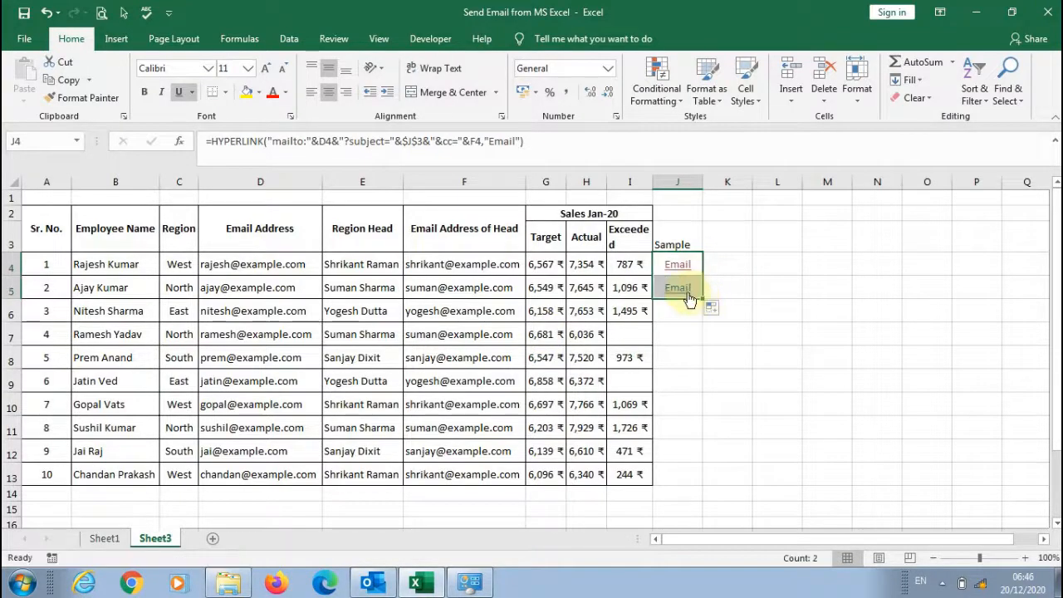
pyautogui.click(679, 287)
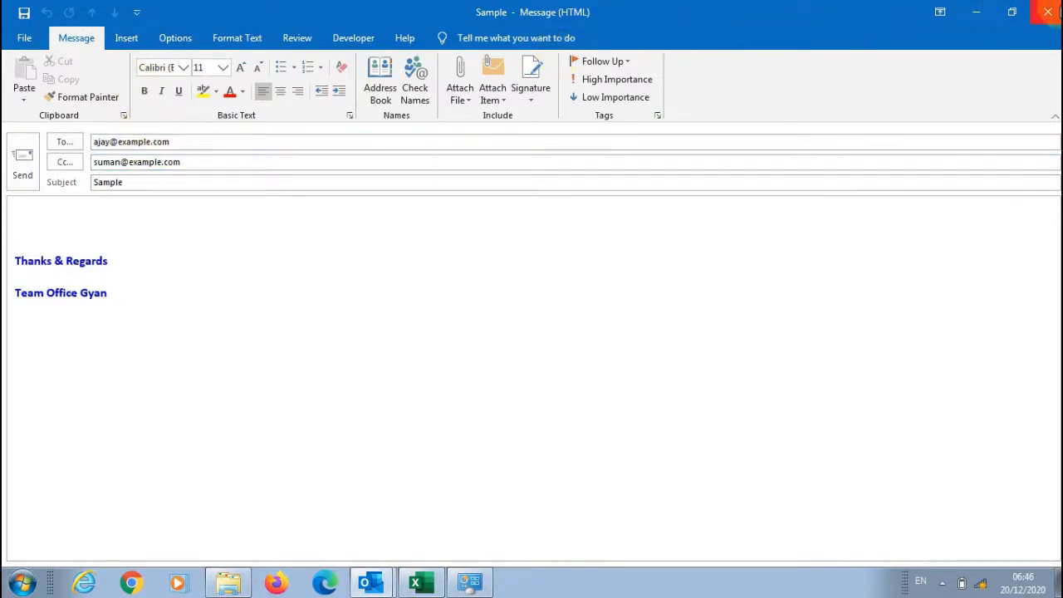
pyautogui.click(1048, 12)
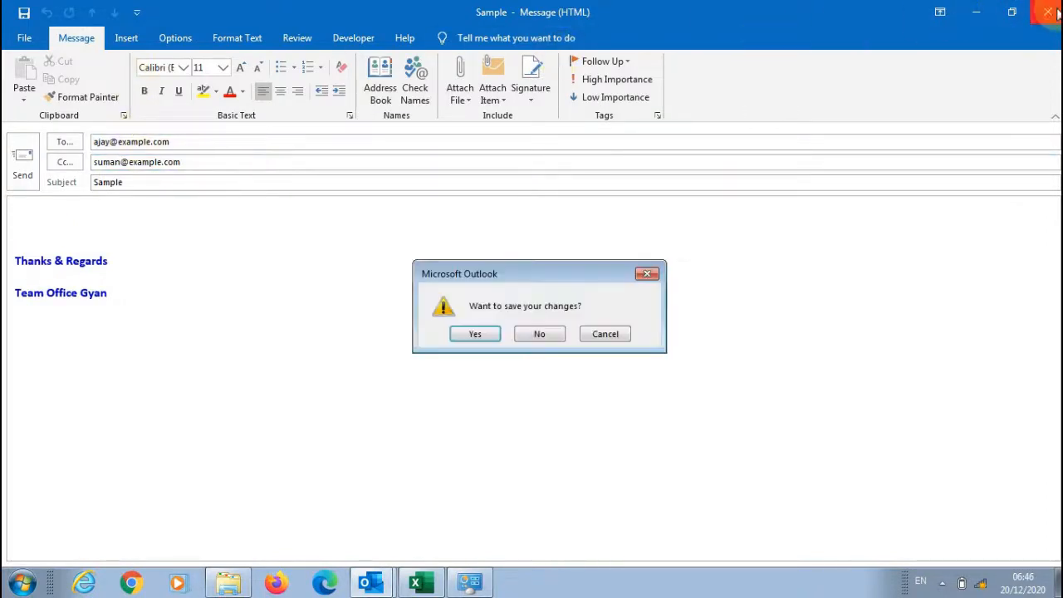
pyautogui.click(546, 334)
pyautogui.press('Up')
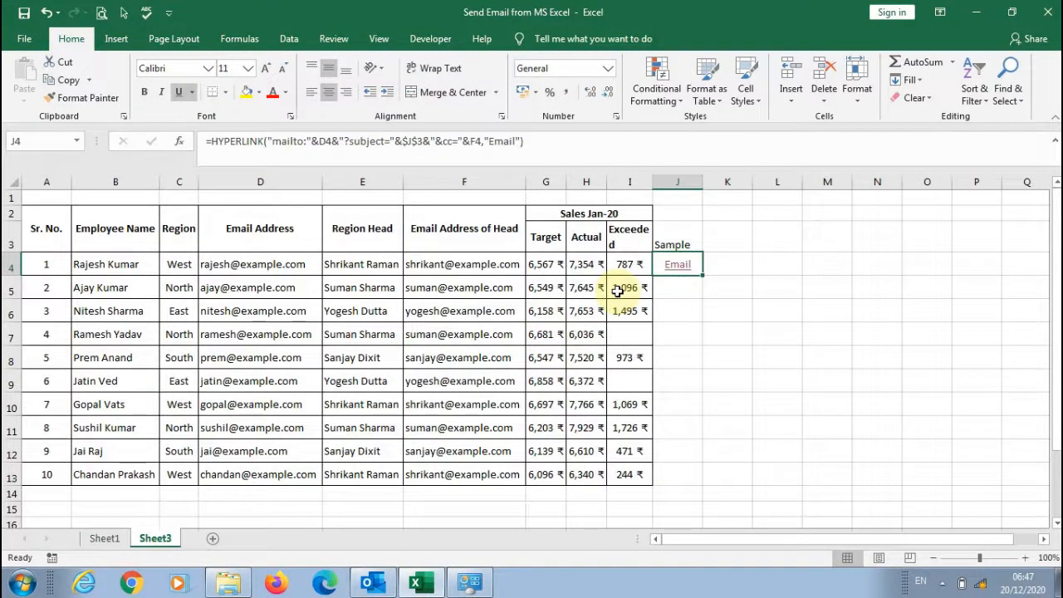
# Enter Congratulation in cell K3 as the email body text.
pyautogui.click(728, 242)
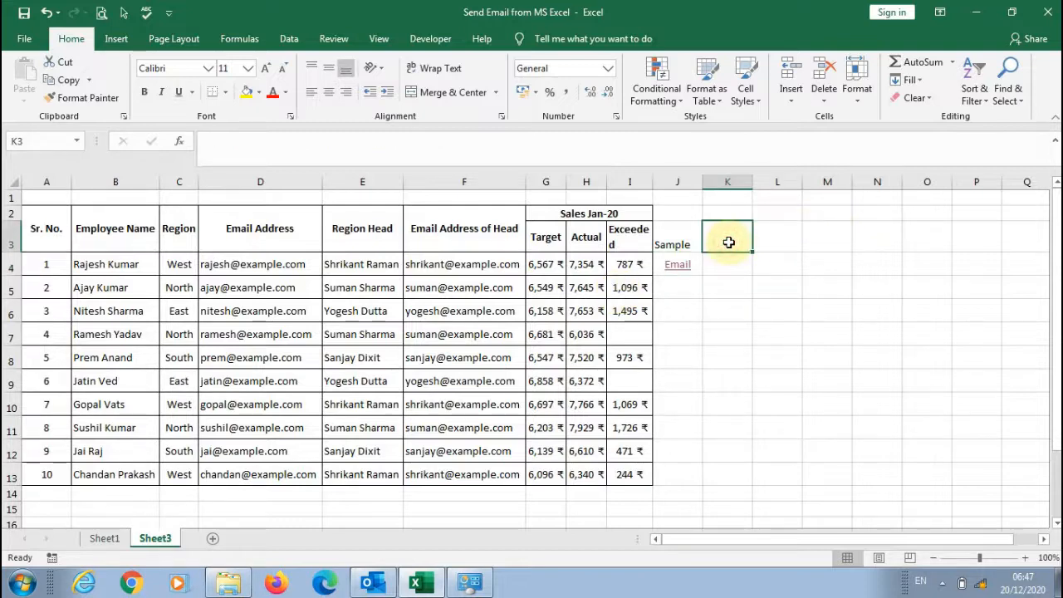
pyautogui.write('Congratul')
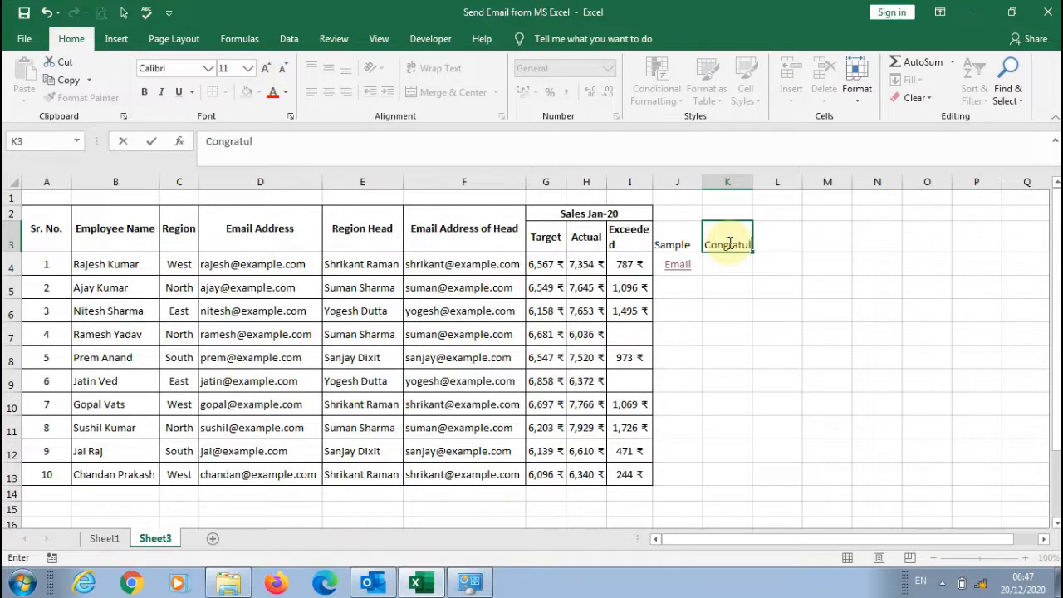
pyautogui.write('ation')
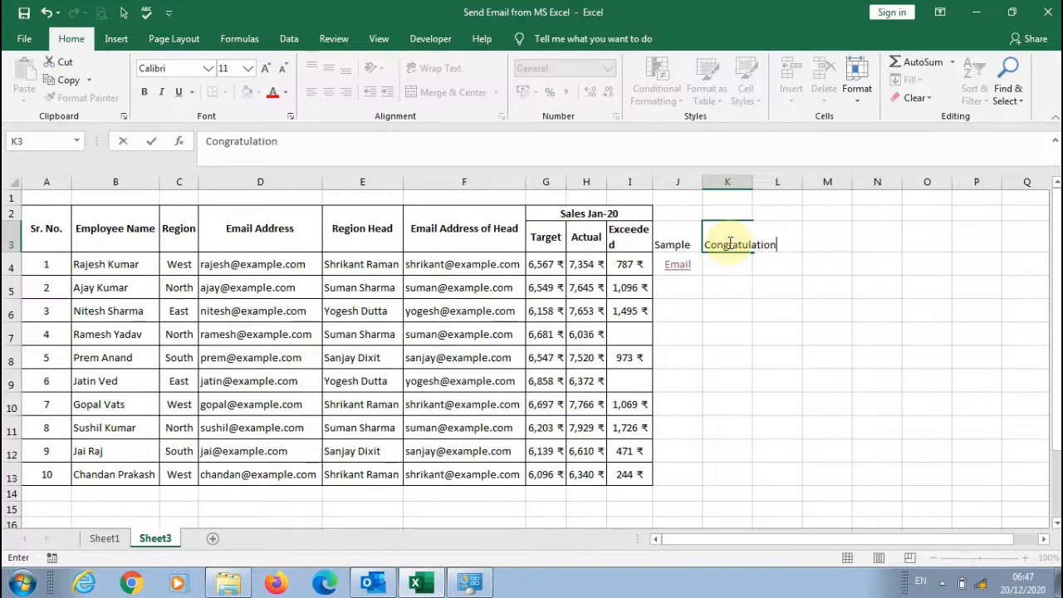
pyautogui.click(731, 285)
# Extend the J4 link formula with &"&body="&$K$3 after the F4 reference so the email body comes from cell K3.
pyautogui.click(688, 274)
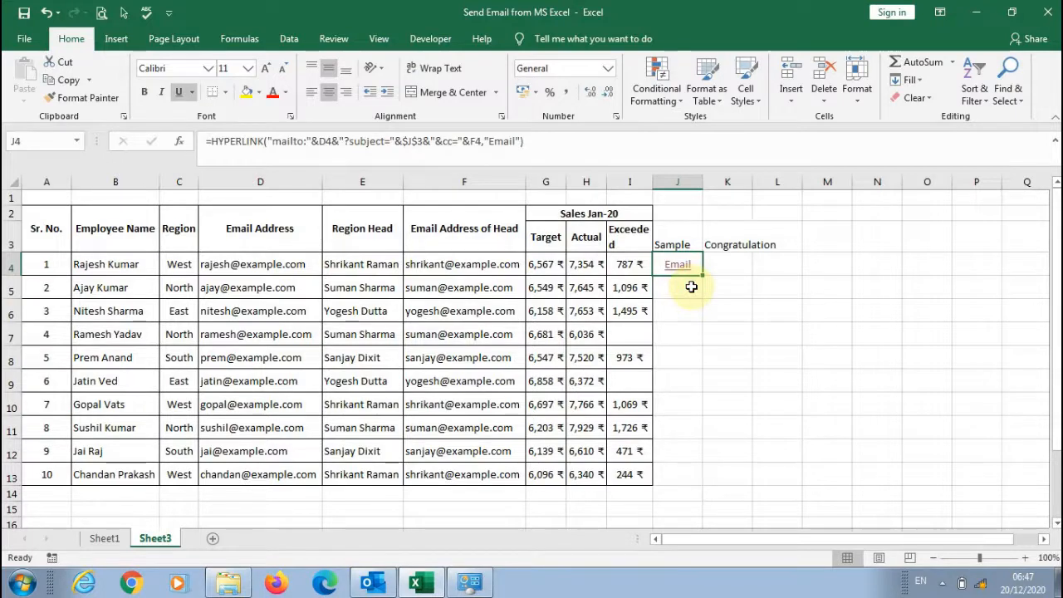
pyautogui.click(482, 144)
pyautogui.write('&"&')
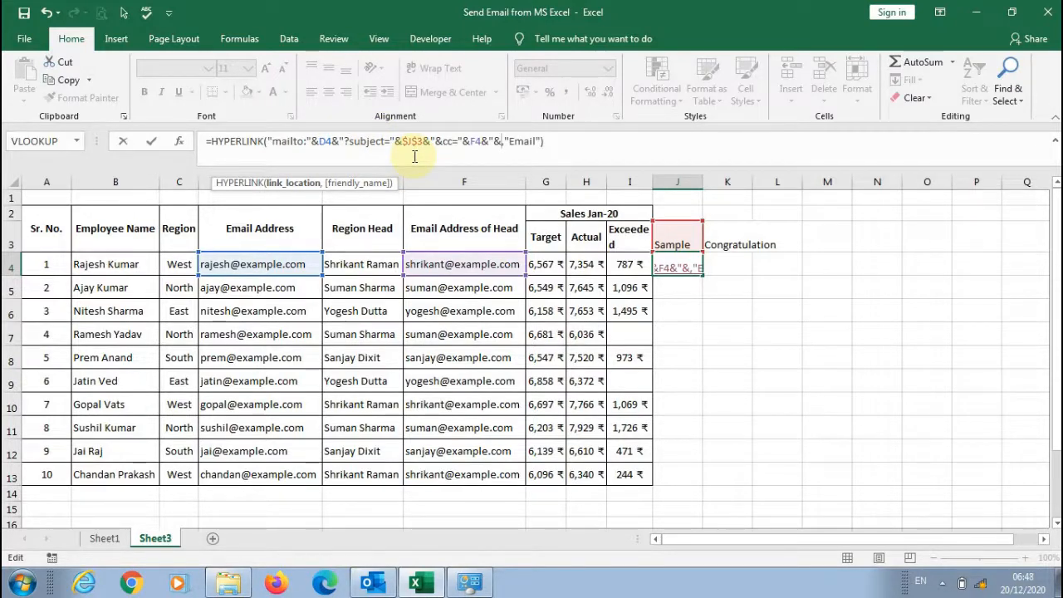
pyautogui.write('bo')
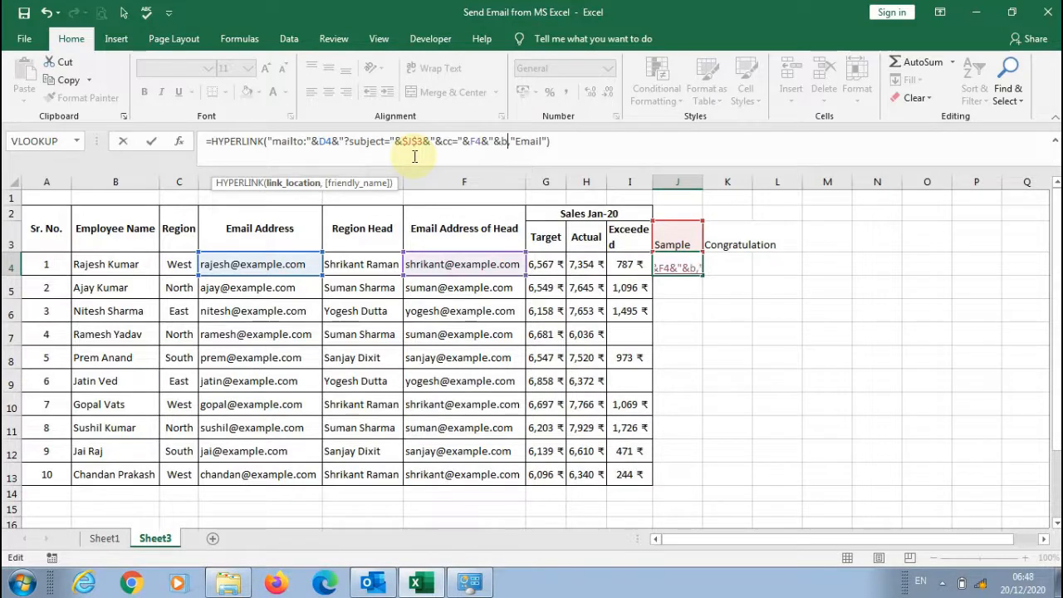
pyautogui.write('dy')
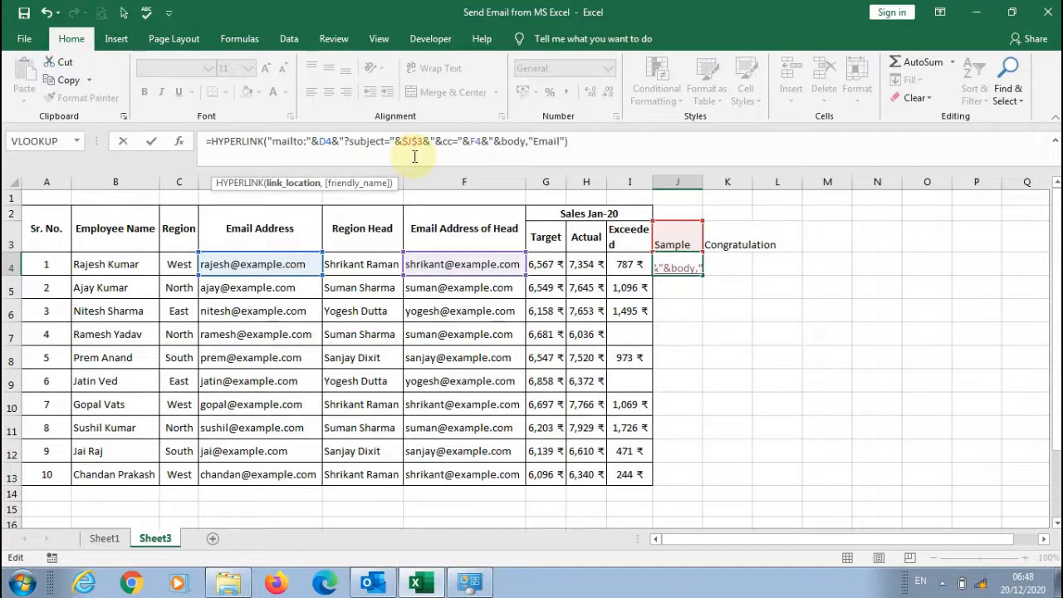
pyautogui.write('="')
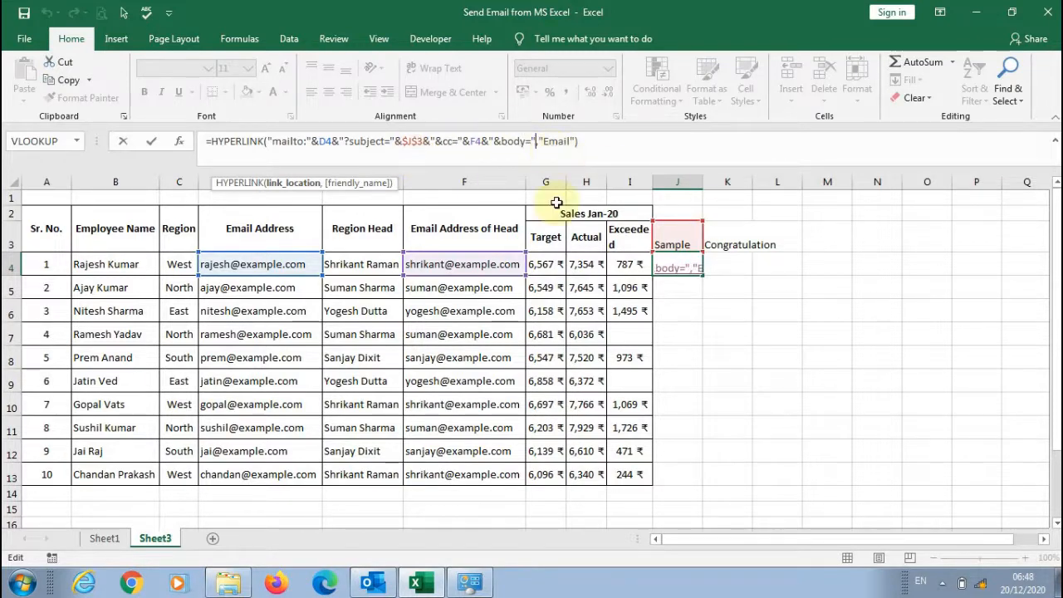
pyautogui.write('&')
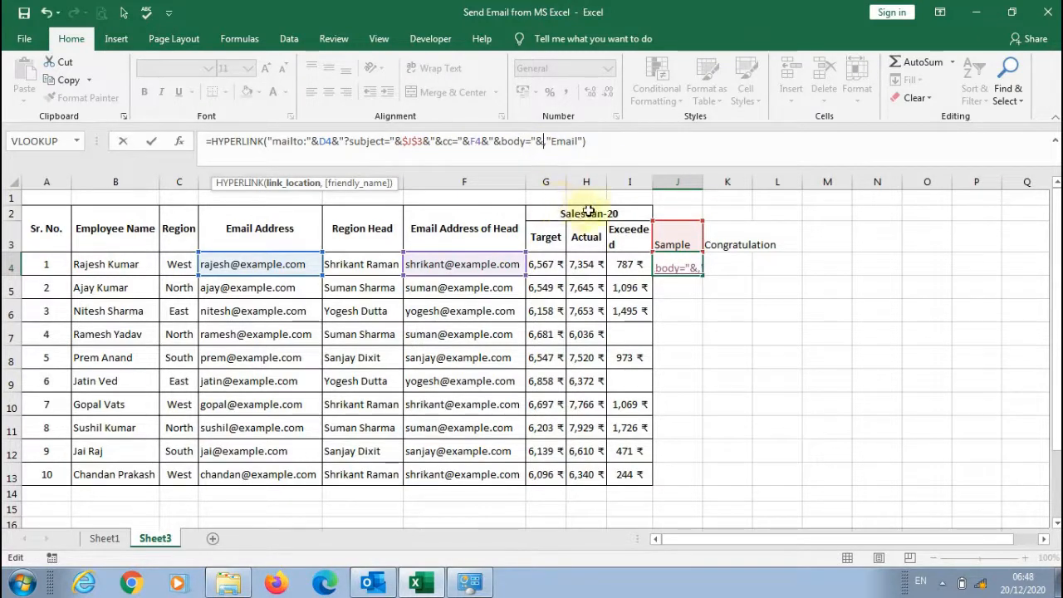
pyautogui.click(736, 233)
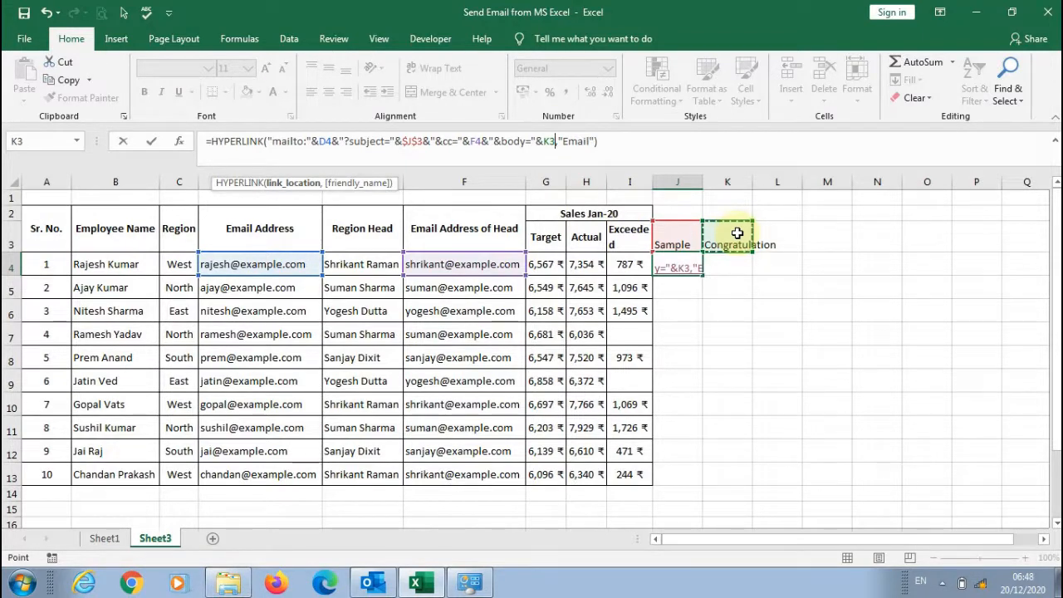
pyautogui.press('F4')
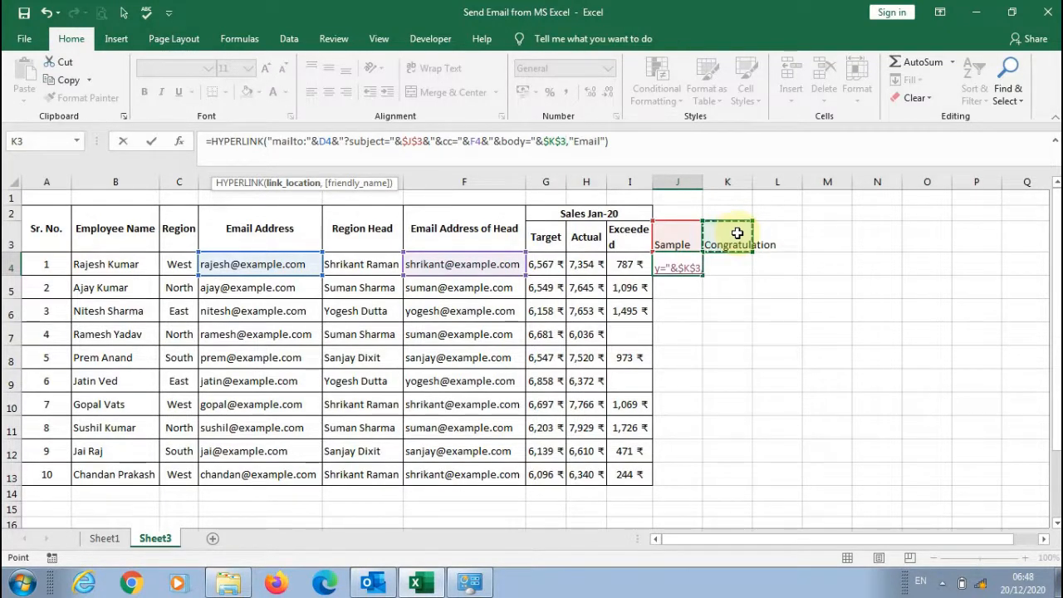
pyautogui.press('Return')
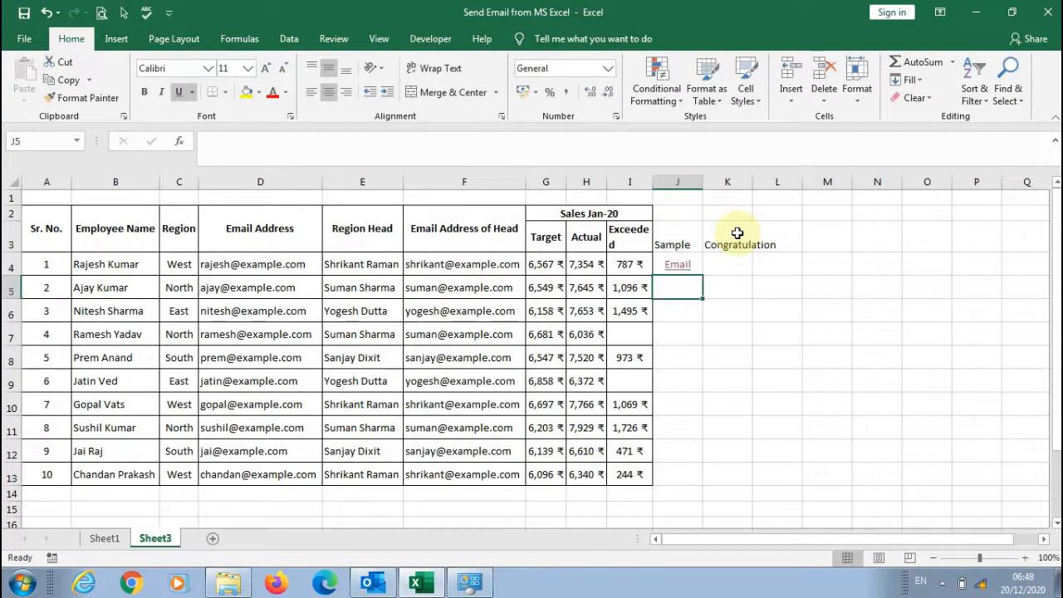
# Follow the J4 Email link, check the draft's body text, and close the message without saving.
pyautogui.click(679, 265)
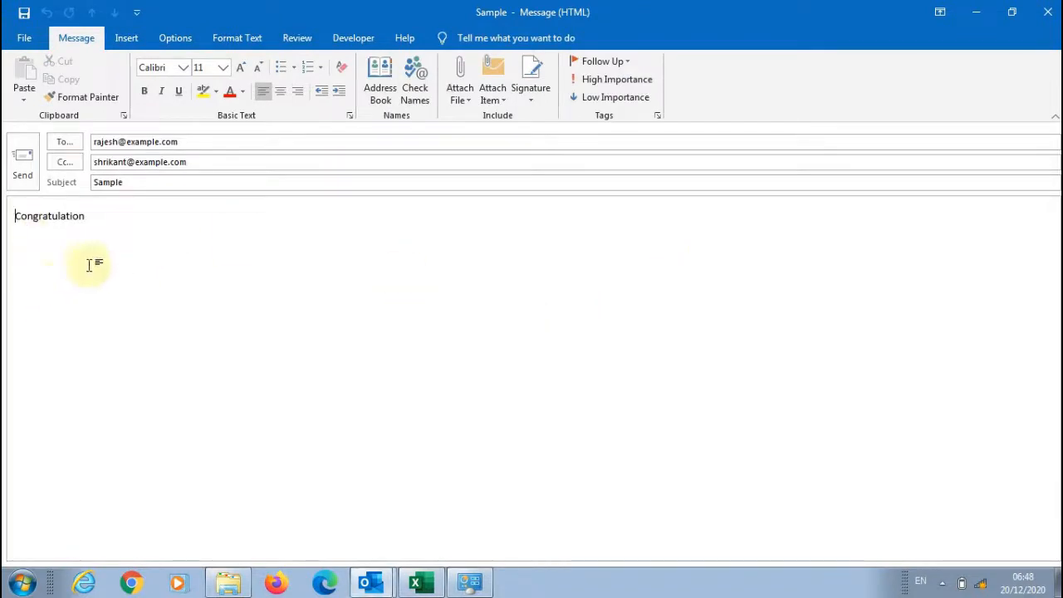
pyautogui.click(1048, 15)
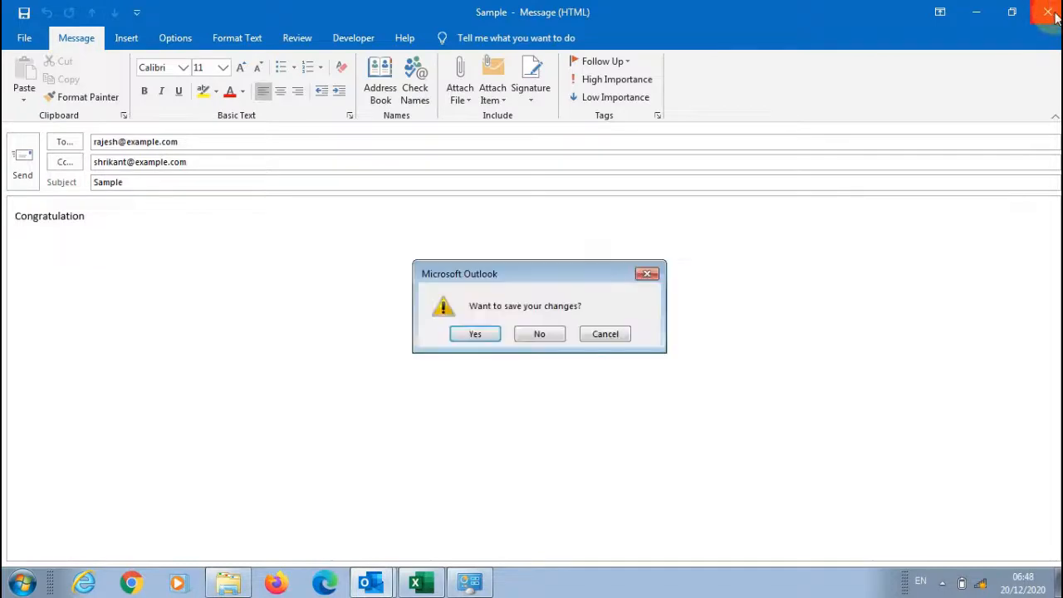
pyautogui.click(545, 334)
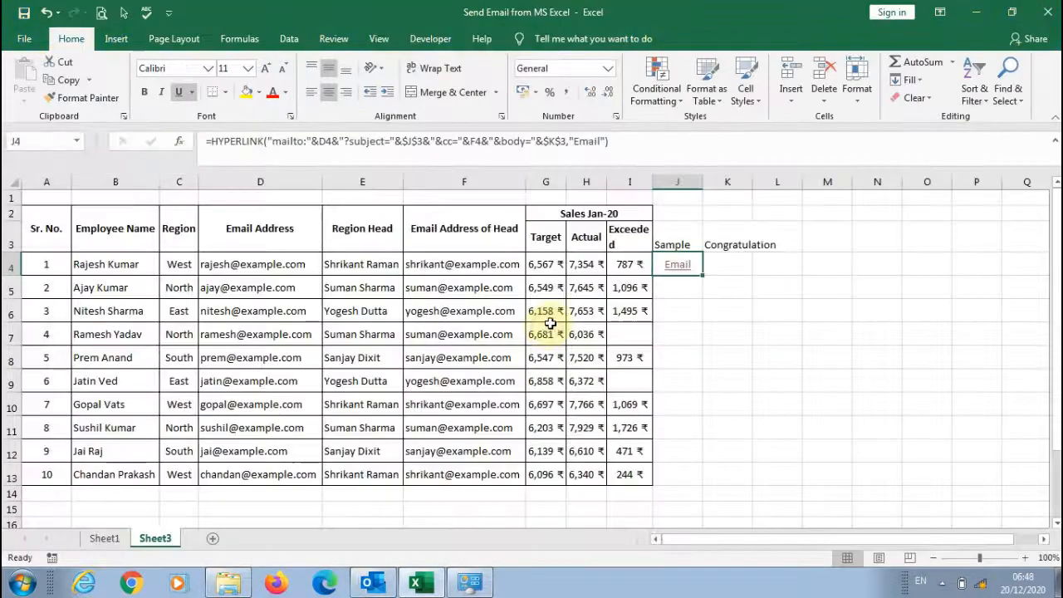
# Insert a blank column J between the Exceeded column and the Sample column on Sheet3.
pyautogui.click(671, 179)
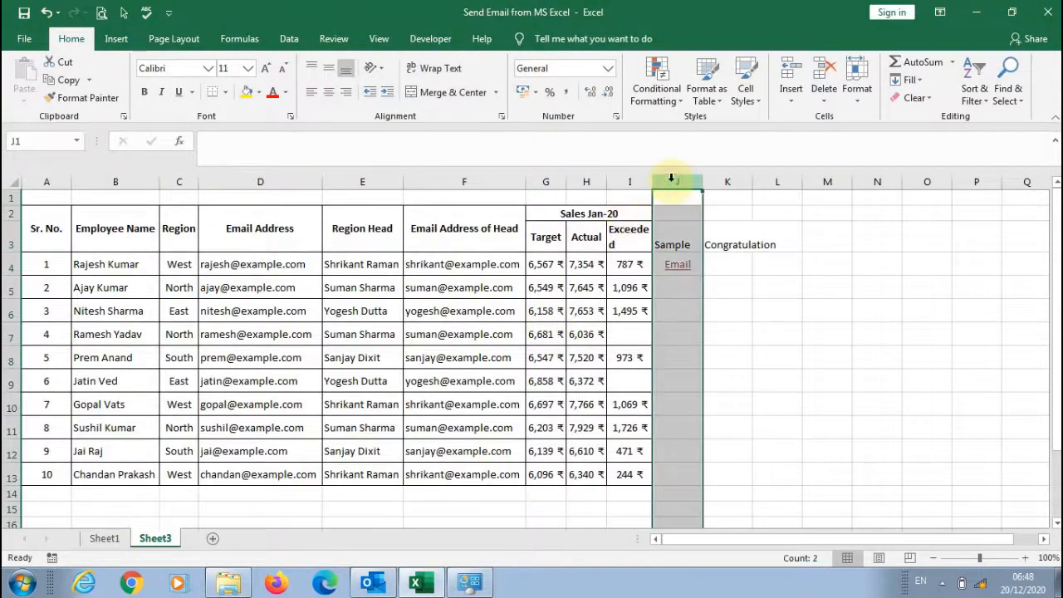
pyautogui.rightClick(670, 179)
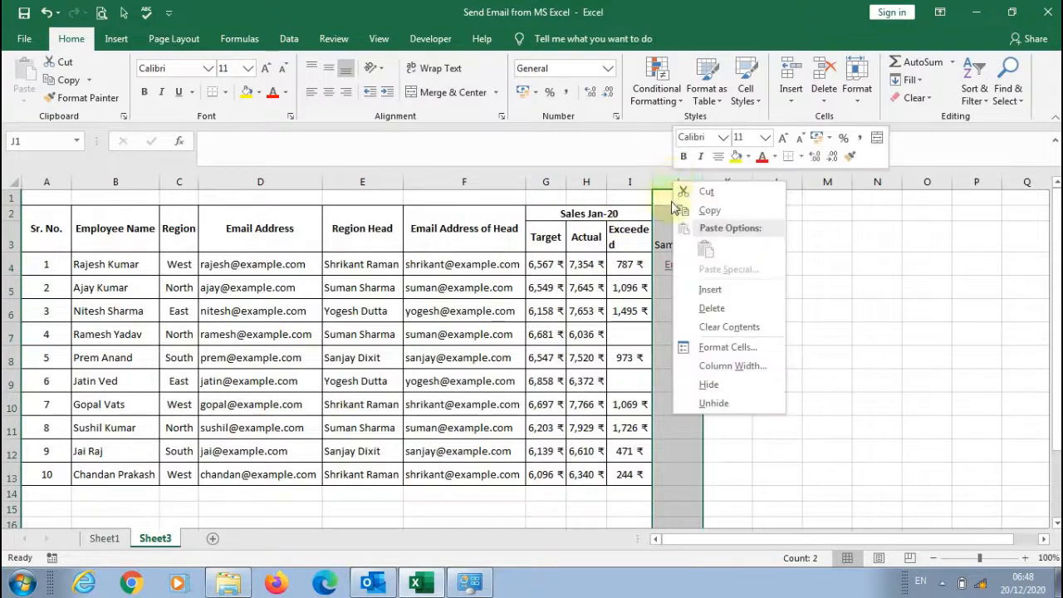
pyautogui.click(709, 293)
pyautogui.click(688, 266)
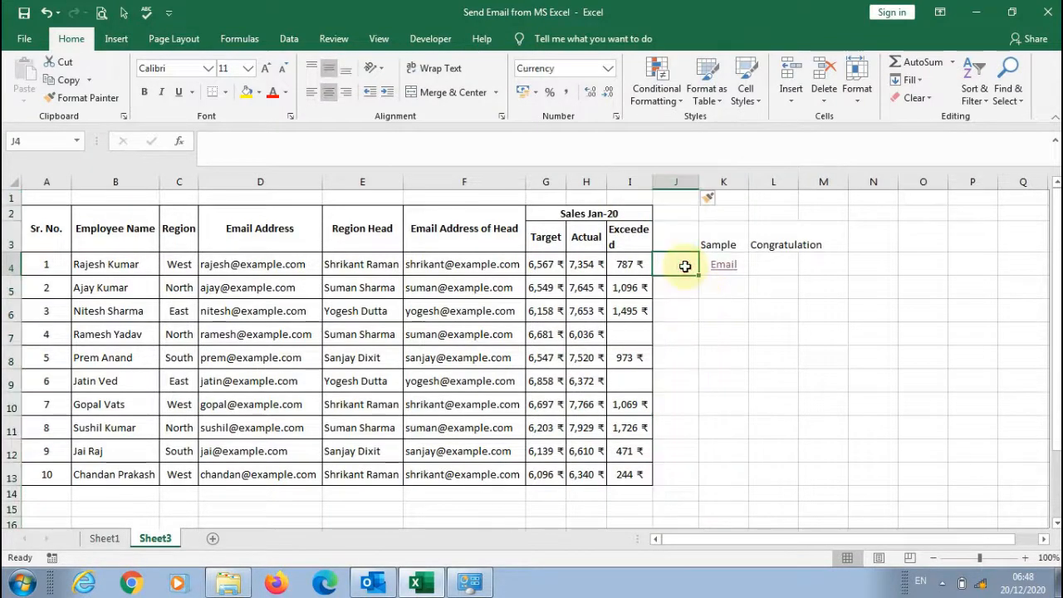
# Copy the entire Subject column J from Sheet1 and paste it into the blank column J on Sheet3.
pyautogui.click(105, 540)
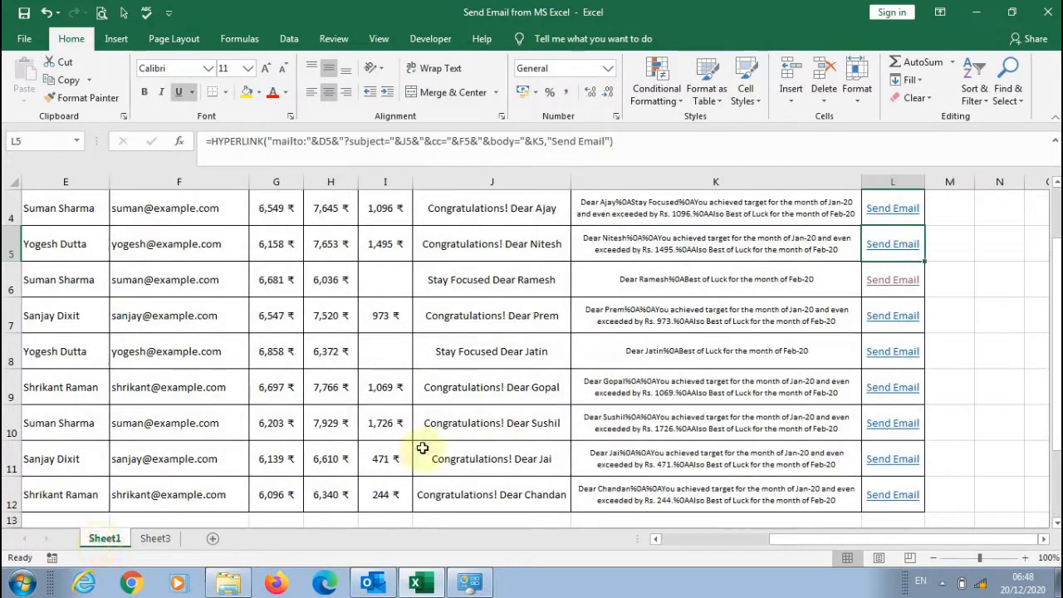
pyautogui.moveTo(1057, 276); pyautogui.dragTo(1056, 262)
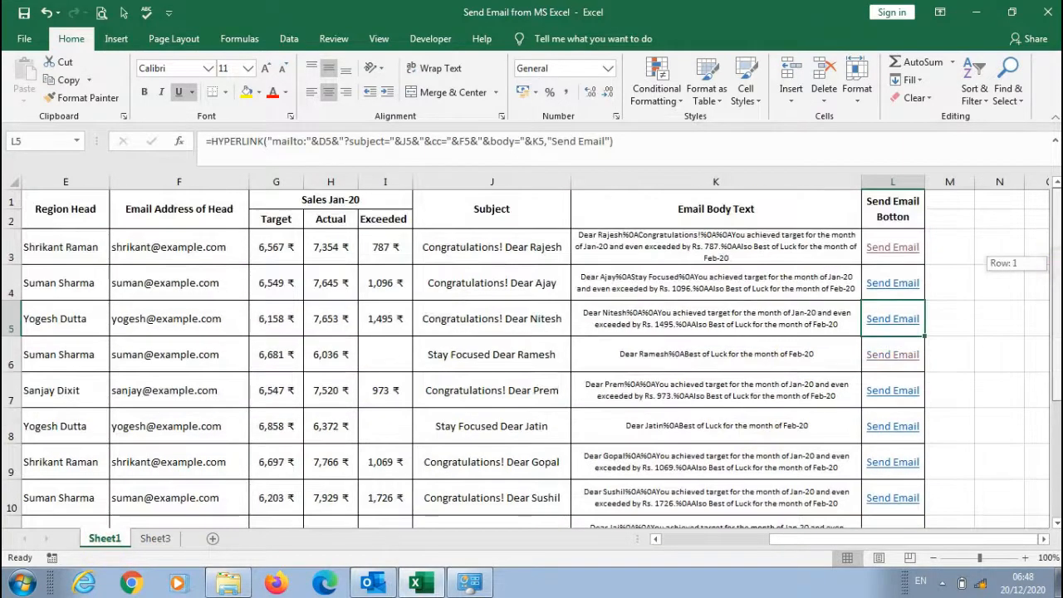
pyautogui.scroll(-2, 510, 228)
pyautogui.moveTo(491, 181); pyautogui.dragTo(715, 181)
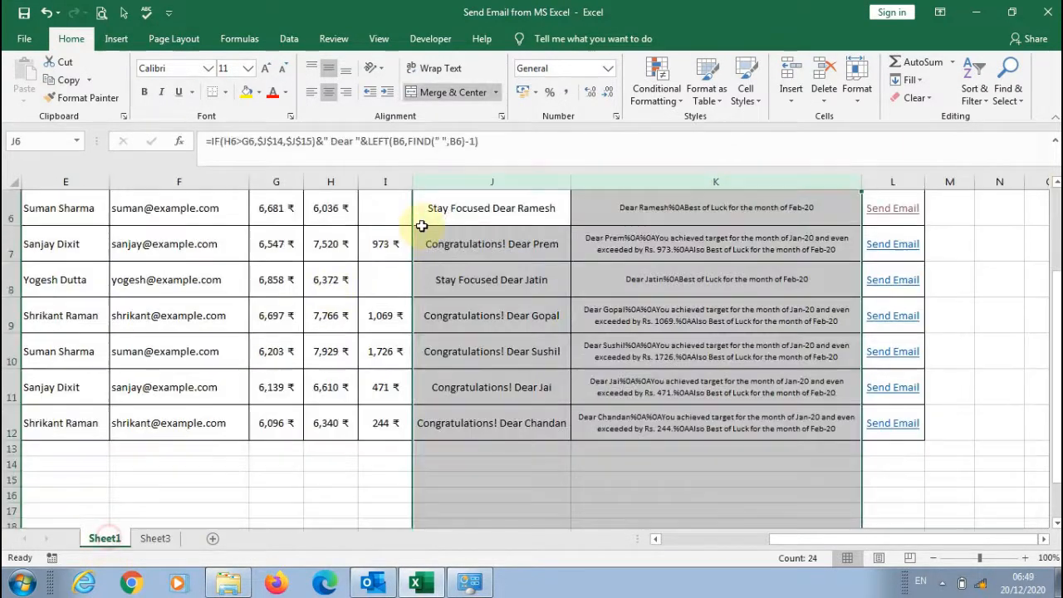
pyautogui.click(478, 181)
pyautogui.hotkey('ctrl', 'c')
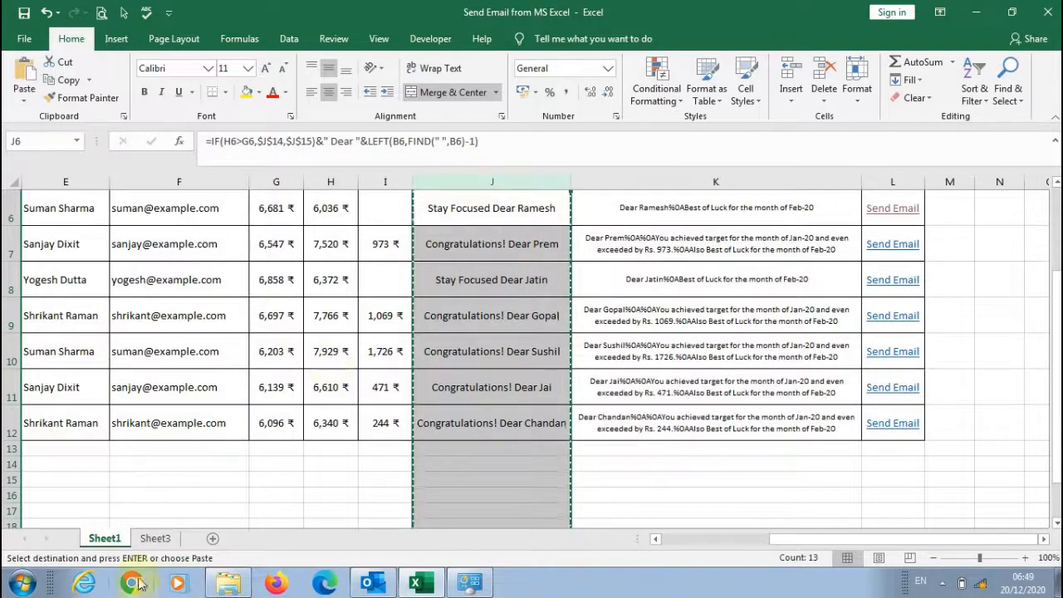
pyautogui.click(154, 538)
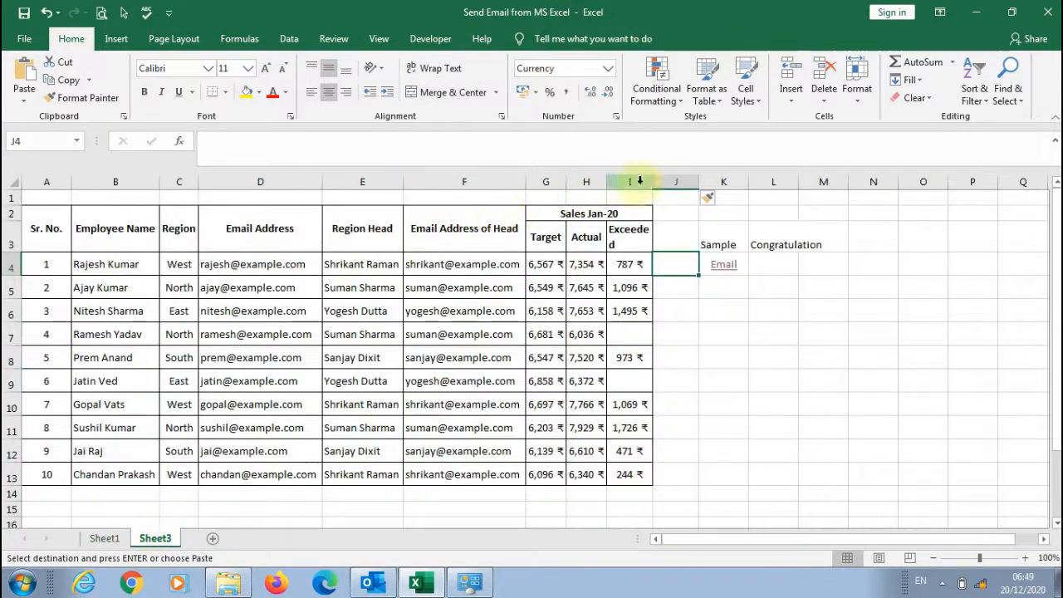
pyautogui.click(677, 181)
pyautogui.hotkey('ctrl', 'v')
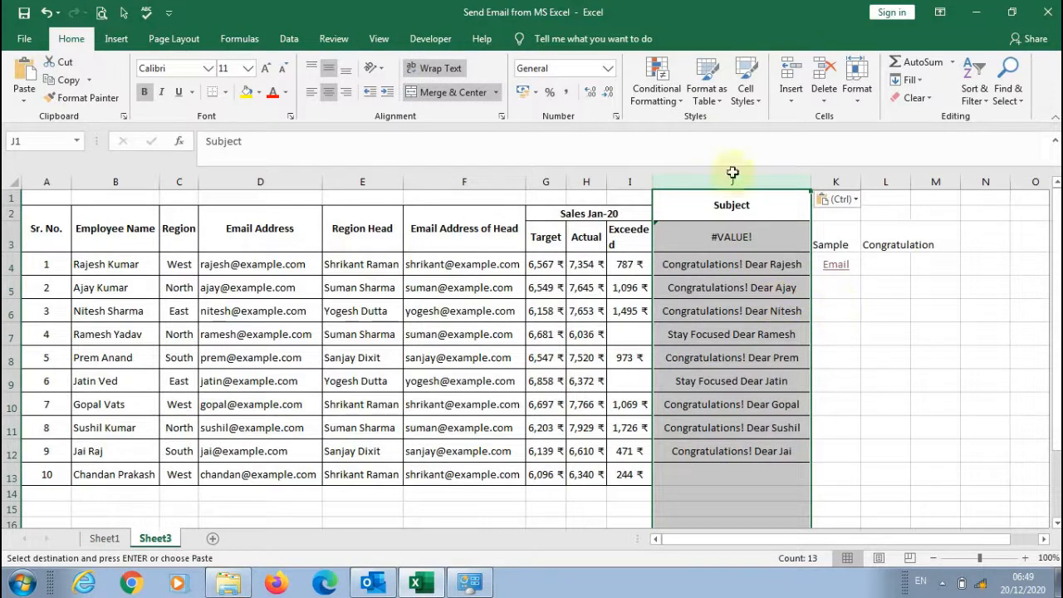
# Clear the error value from cell J3 beneath the Subject heading.
pyautogui.click(716, 227)
pyautogui.press('Delete')
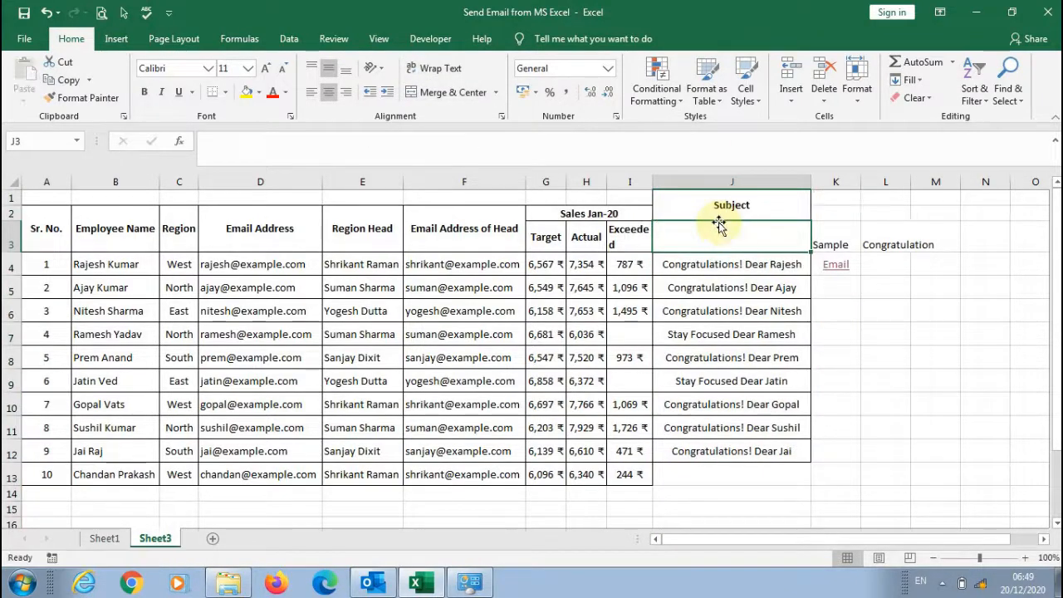
pyautogui.click(863, 332)
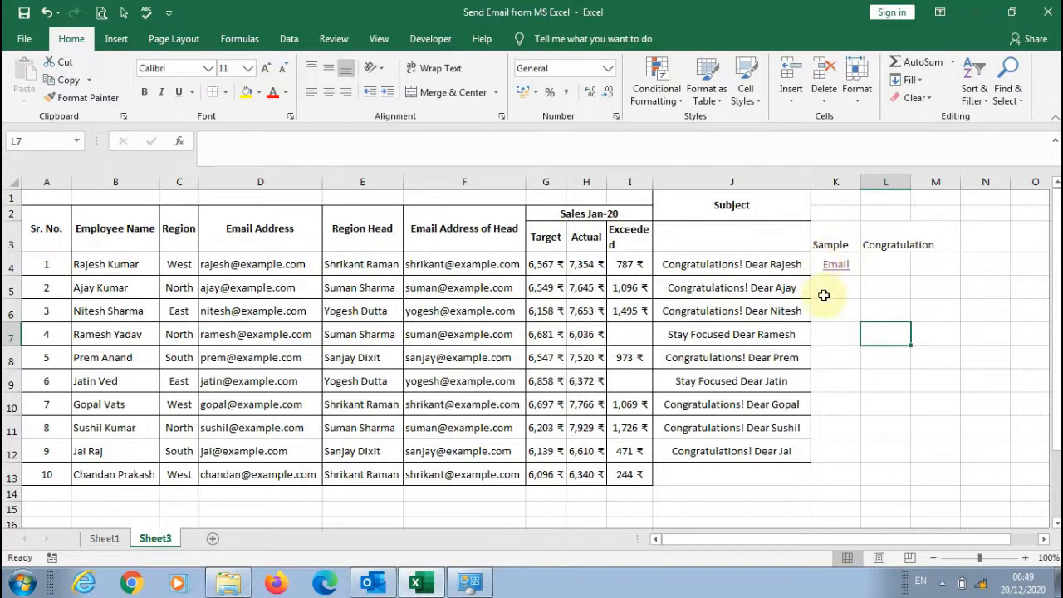
# Replace the $K$3 subject reference in the K4 link formula with J4, the row's personalised subject.
pyautogui.click(823, 292)
pyautogui.press('Up')
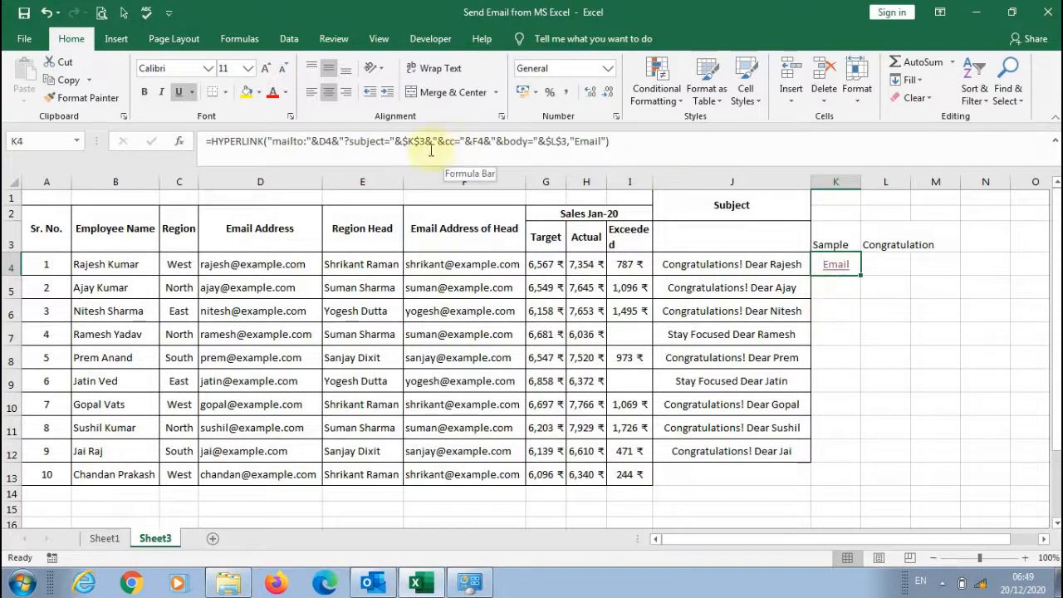
pyautogui.moveTo(425, 143); pyautogui.dragTo(402, 143)
pyautogui.click(690, 264)
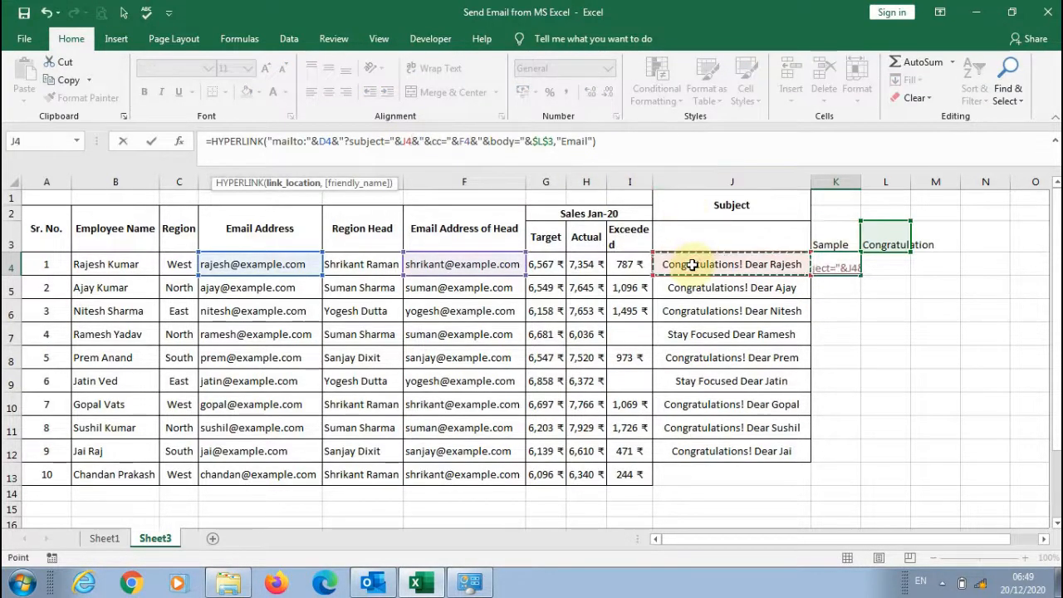
pyautogui.press('Return')
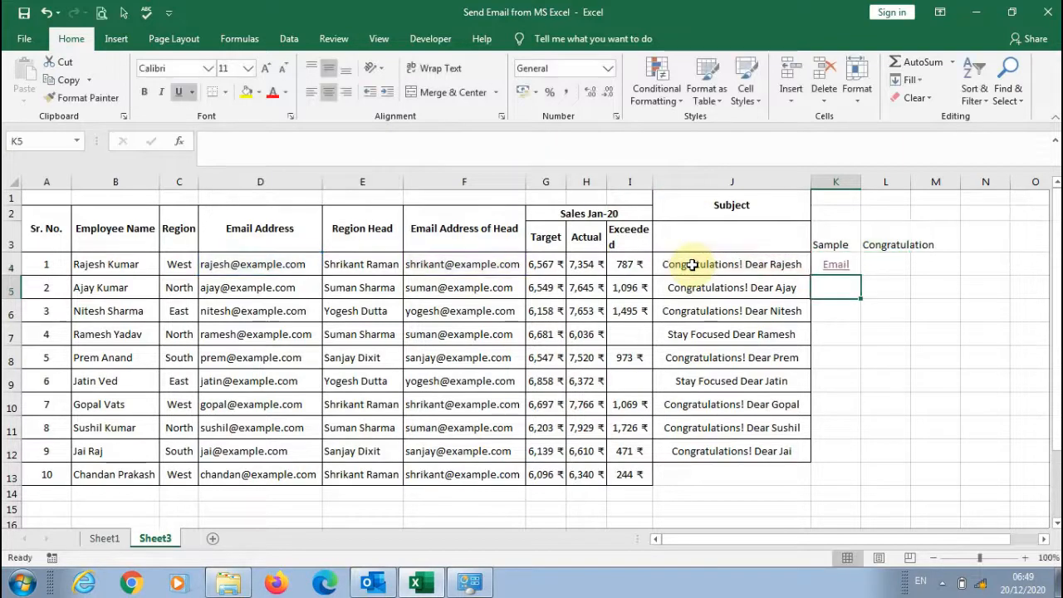
# Test the K4 email link to check the row's personalised subject, and close the draft without saving.
pyautogui.click(841, 270)
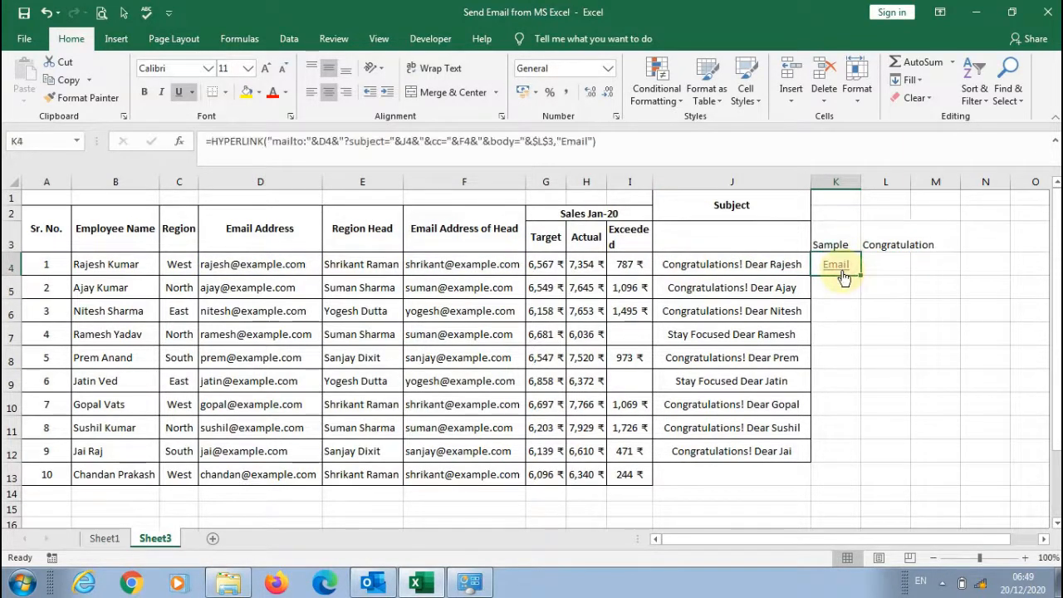
pyautogui.click(841, 271)
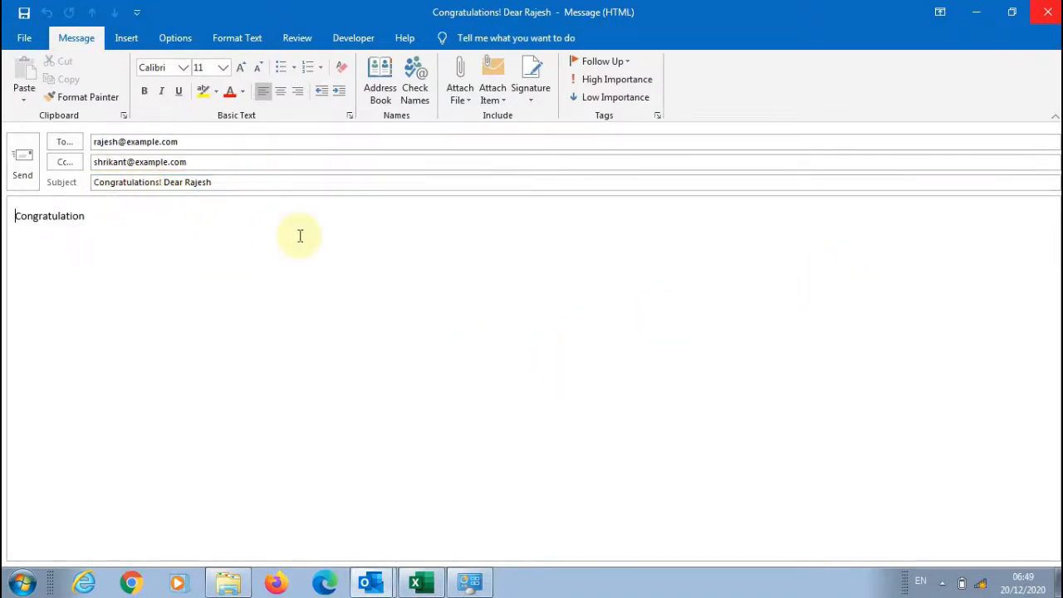
pyautogui.click(1048, 11)
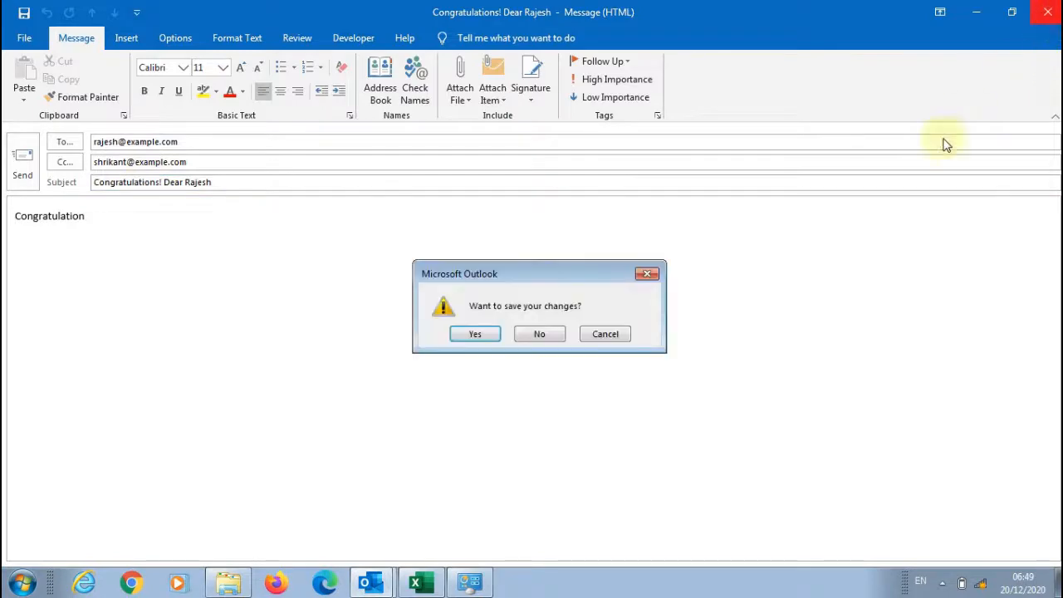
pyautogui.click(554, 339)
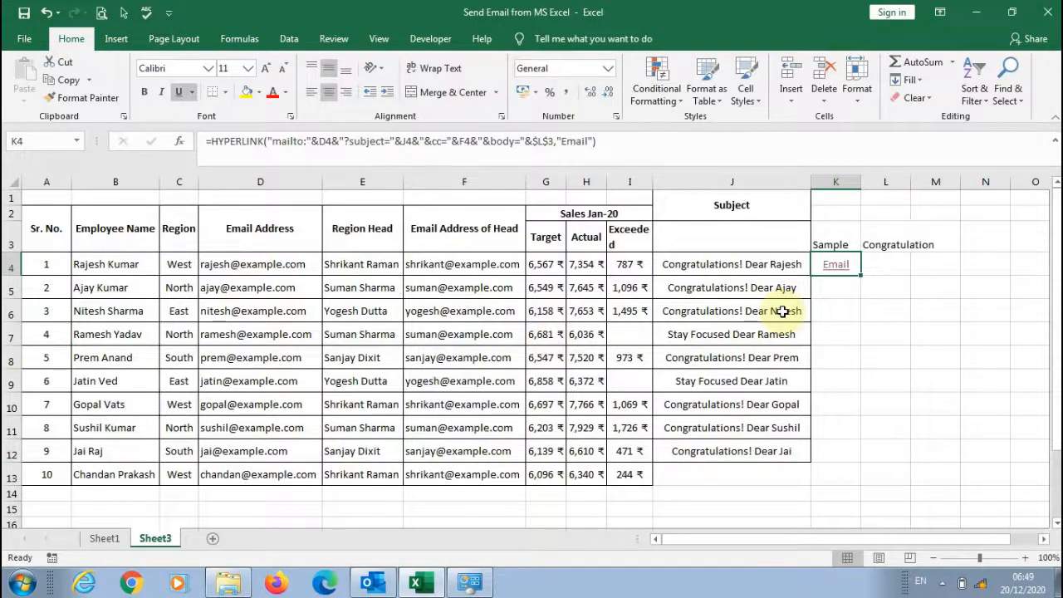
# Add "Dear Sir," on its own line above Congratulation in L3 and widen column L to fit the text.
pyautogui.click(892, 249)
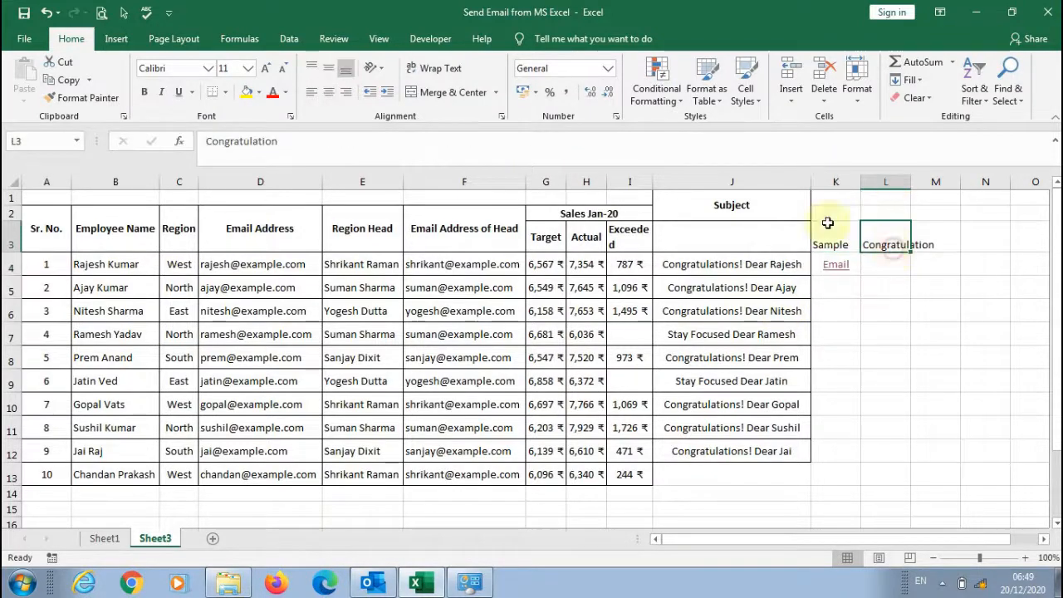
pyautogui.click(203, 140)
pyautogui.write('Der')
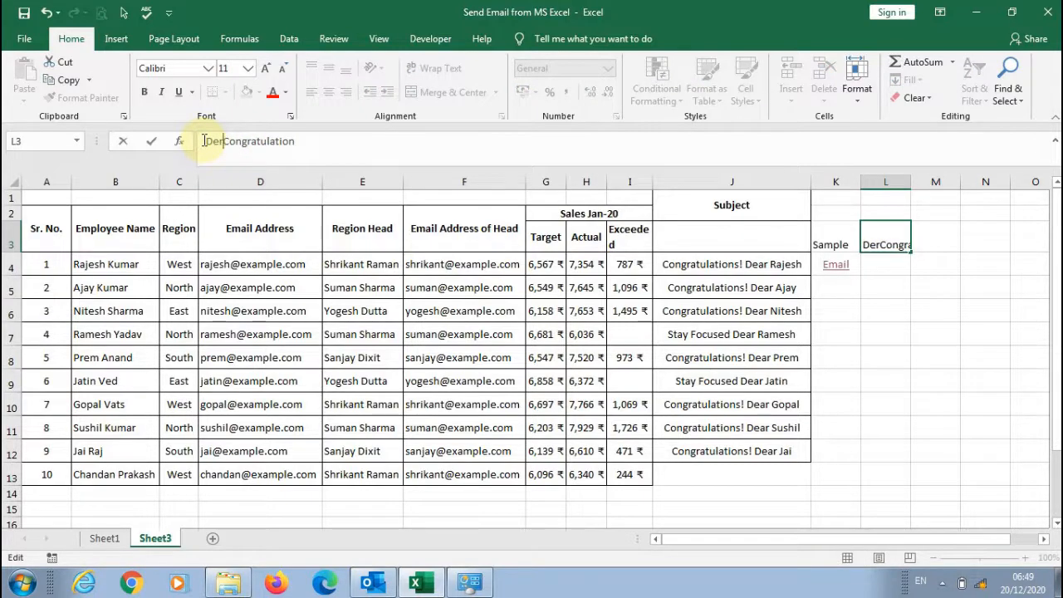
pyautogui.press('BackSpace')
pyautogui.write('ar ')
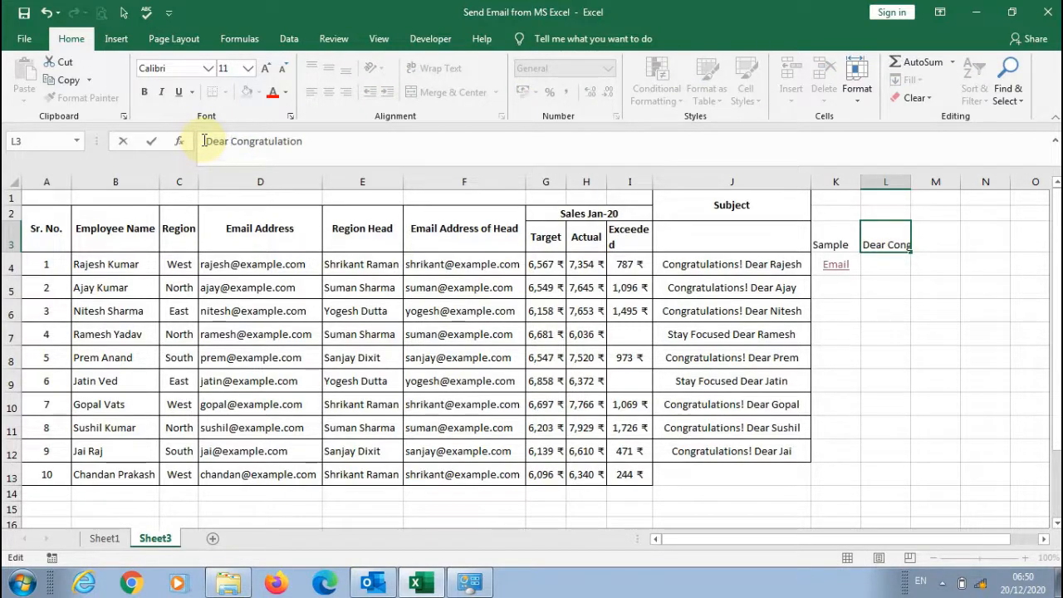
pyautogui.write('Sir,')
pyautogui.hotkey('alt', 'Return')
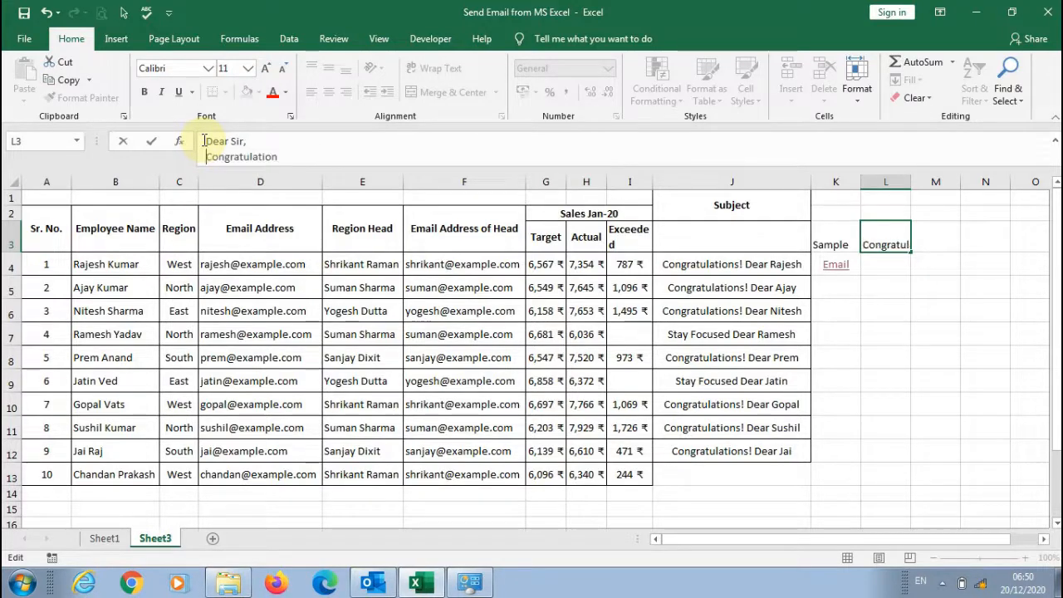
pyautogui.press('Return')
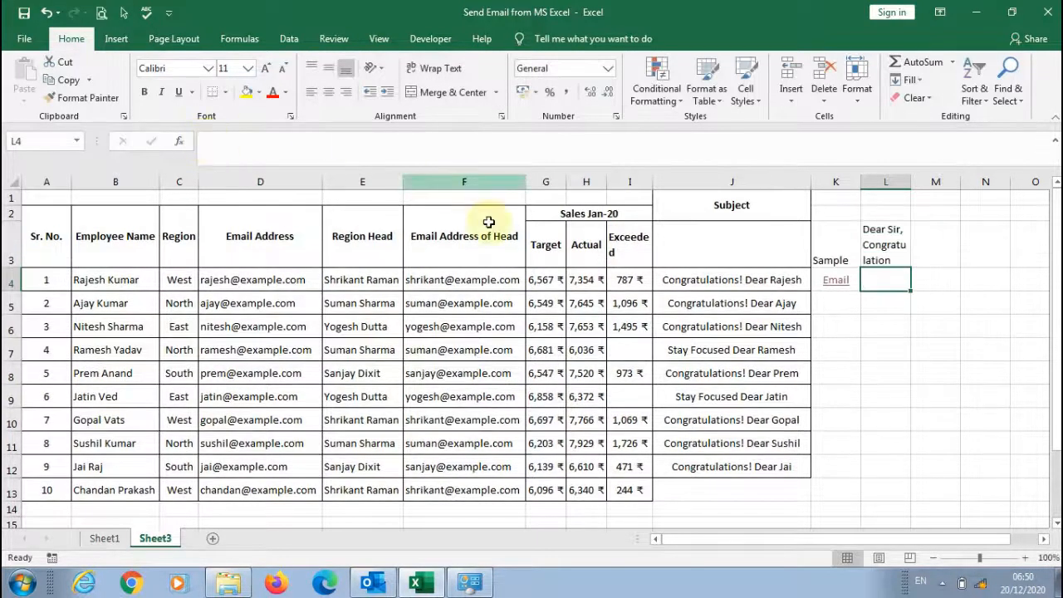
pyautogui.moveTo(911, 182); pyautogui.dragTo(1008, 200)
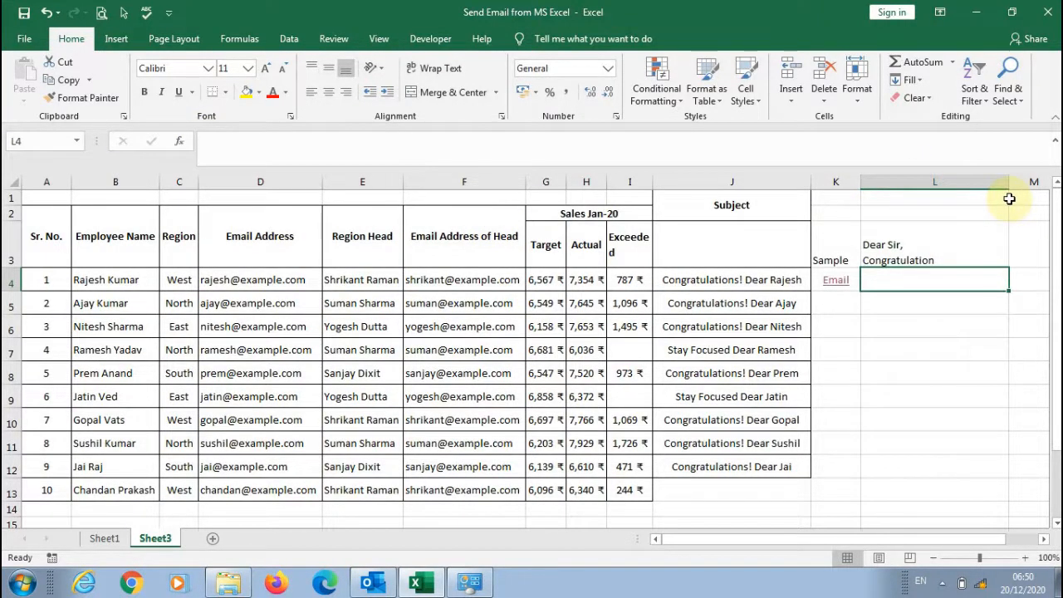
# Test the K4 email link to check the two-line greeting in the body, and discard the draft.
pyautogui.click(835, 279)
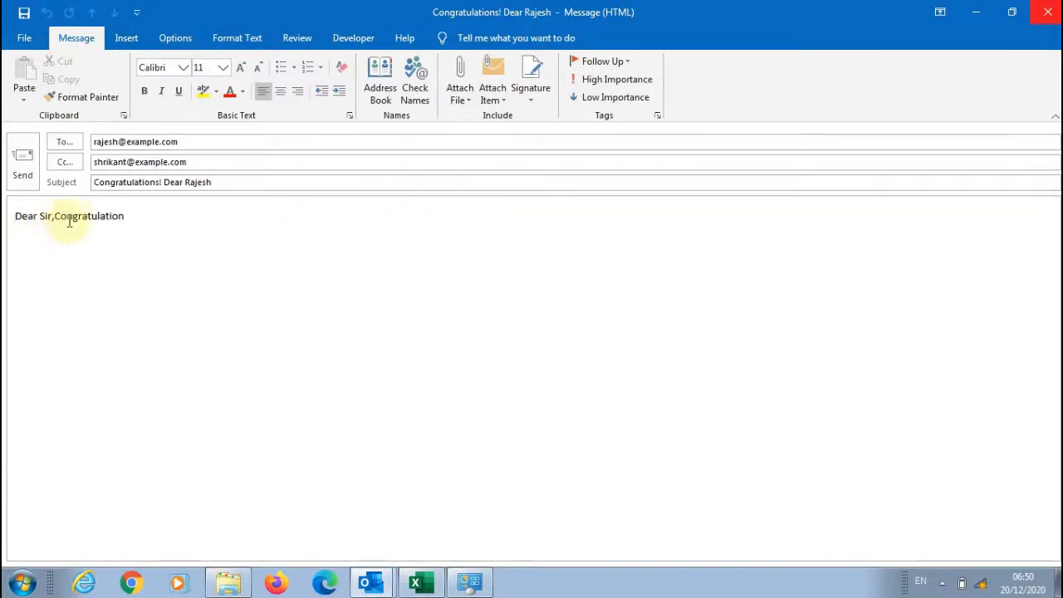
pyautogui.press('Tab')
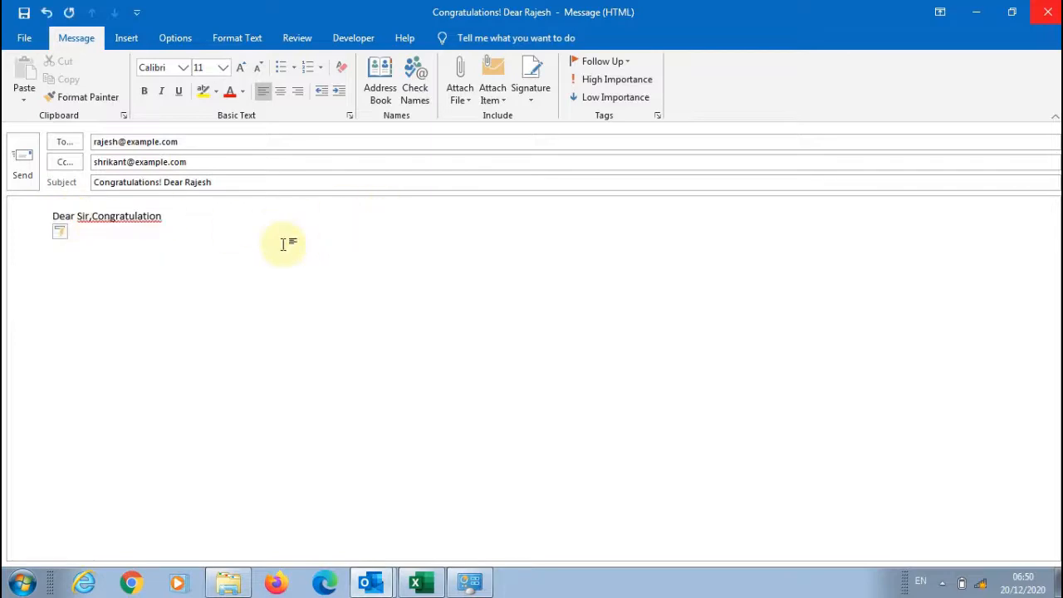
pyautogui.press('BackSpace')
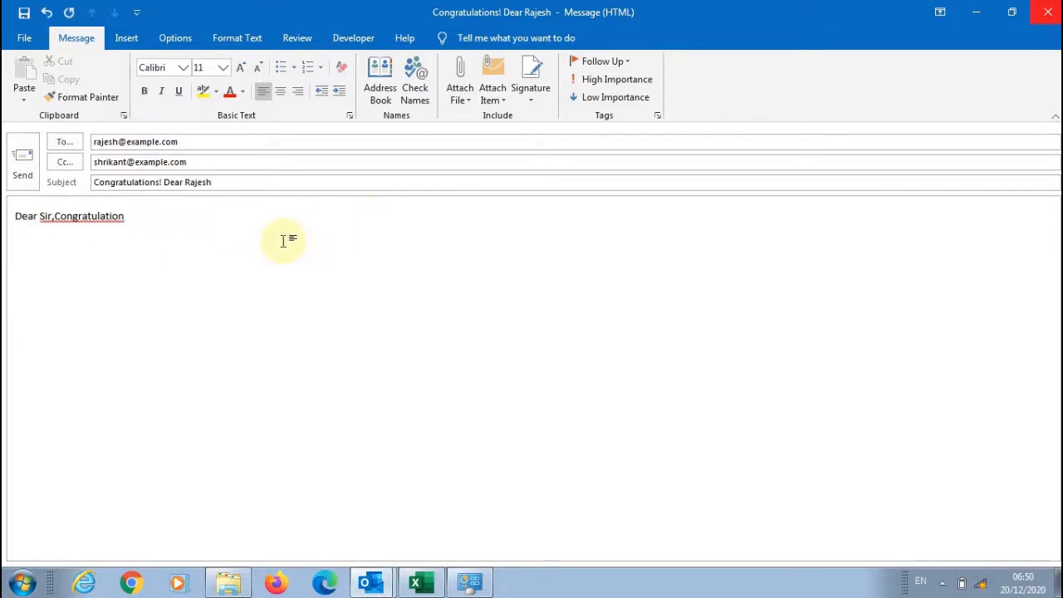
pyautogui.hotkey('alt', 'F4')
pyautogui.press('n')
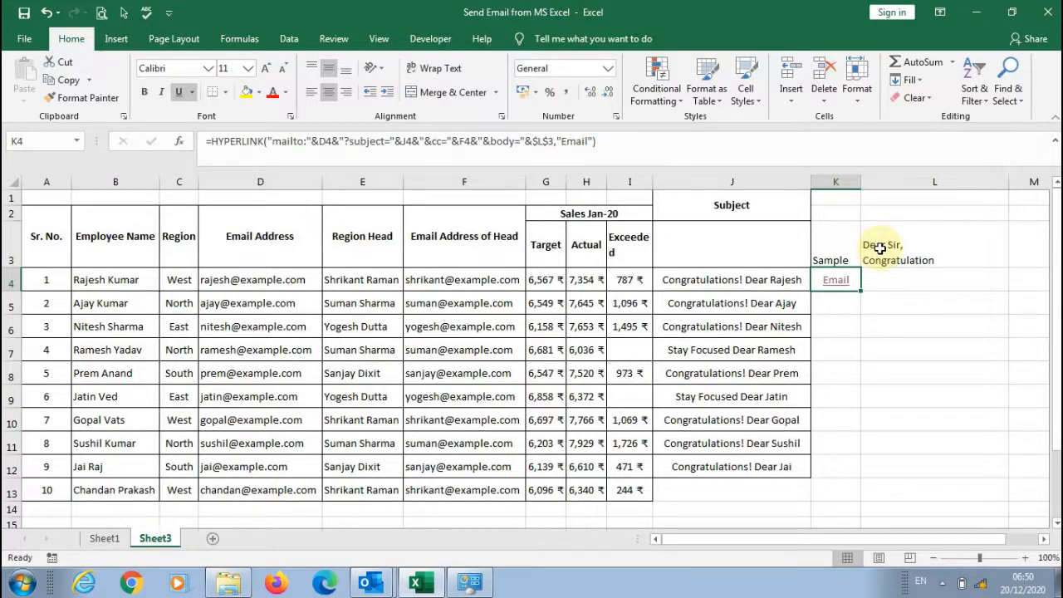
# Insert the line-break code %0A directly before Congratulation in the L3 body text.
pyautogui.click(880, 249)
pyautogui.click(206, 156)
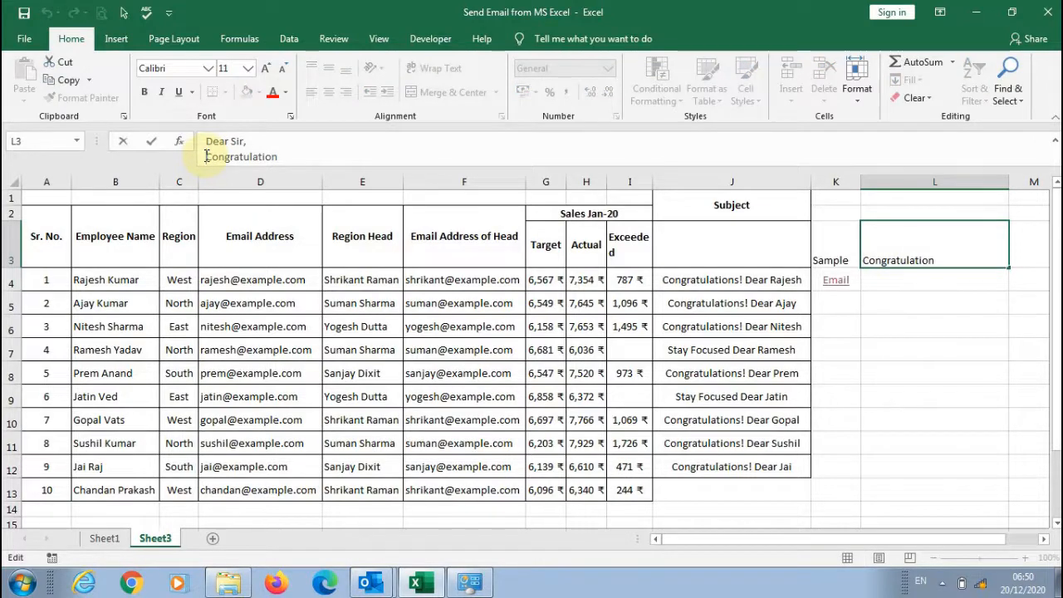
pyautogui.write('%0A')
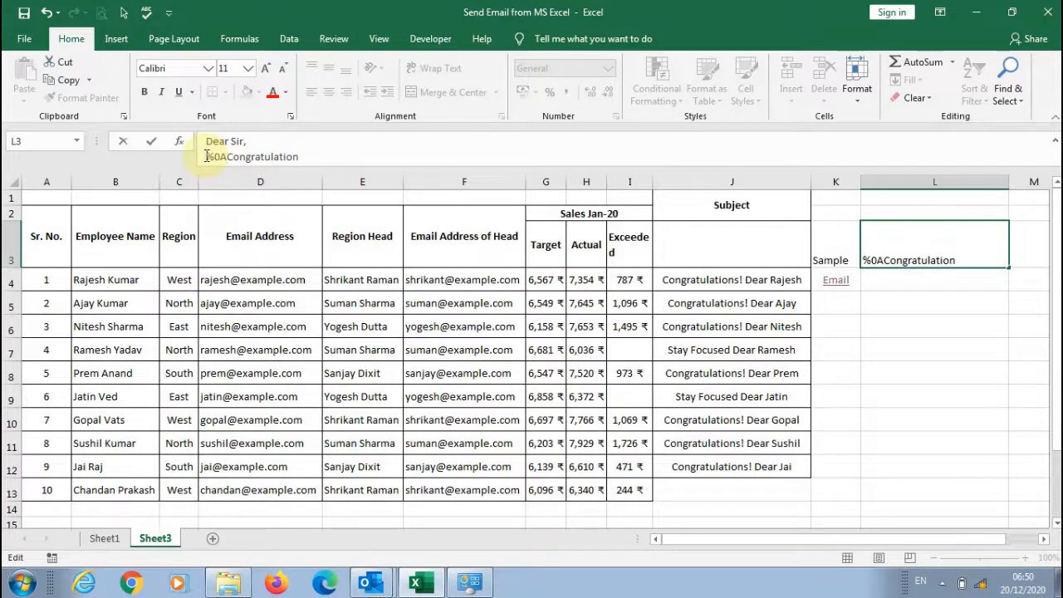
pyautogui.press('Return')
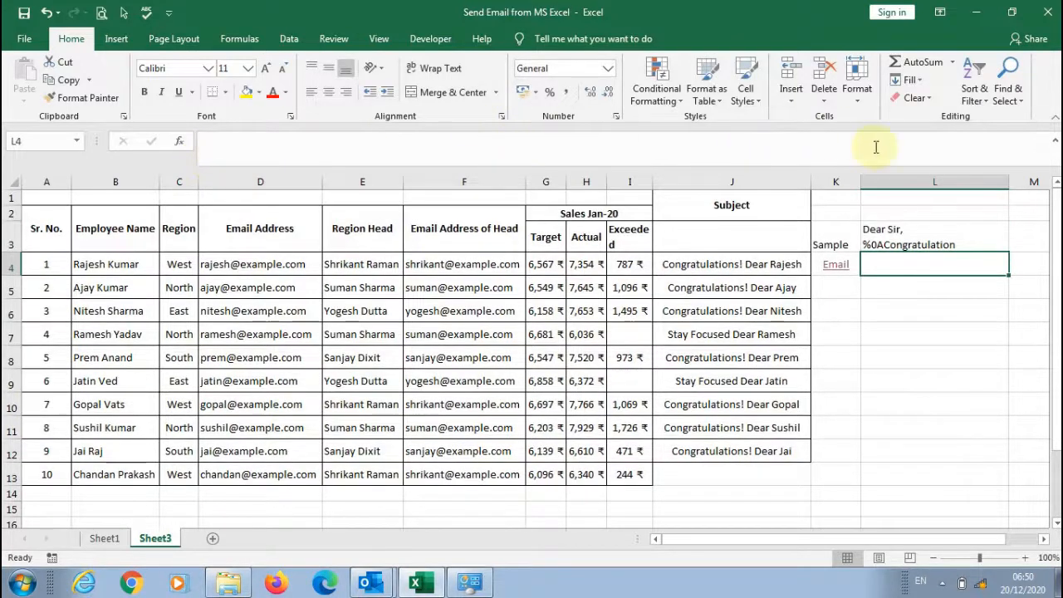
# Open the K4 link's email to check the single %0A line break, and discard the draft.
pyautogui.click(840, 264)
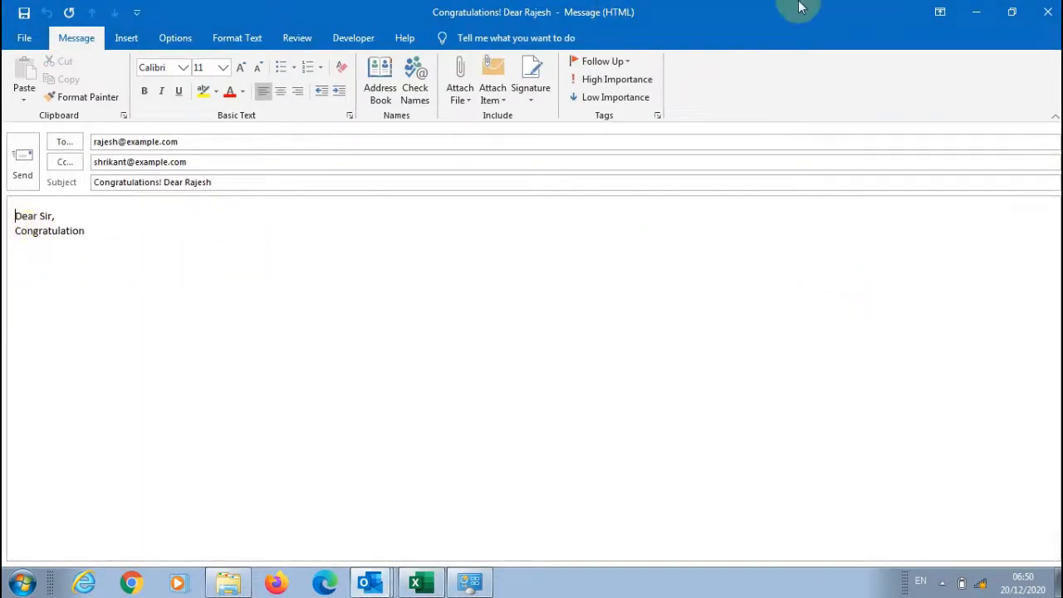
pyautogui.click(1047, 12)
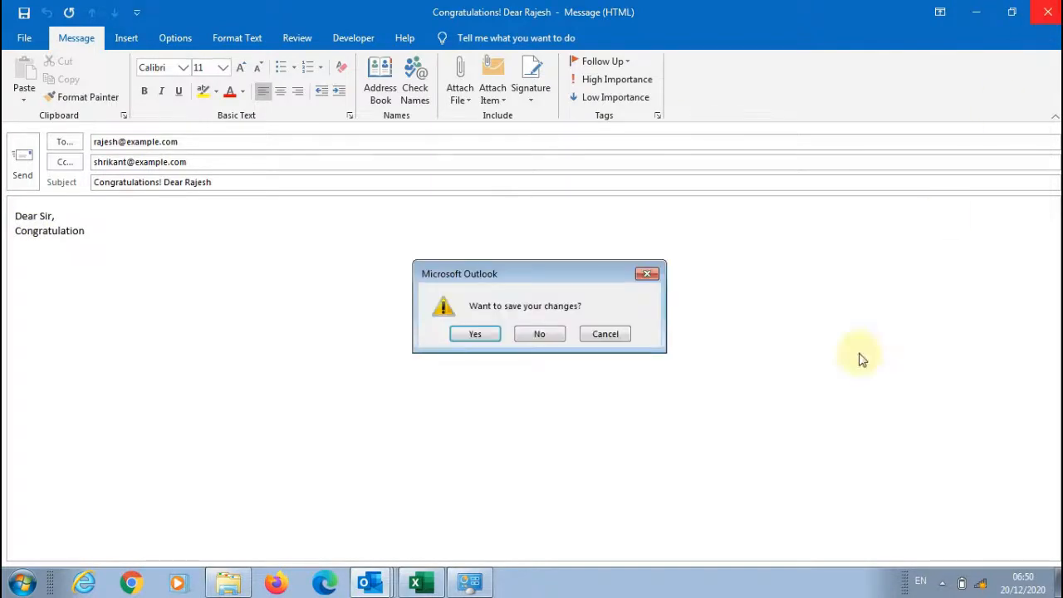
pyautogui.click(539, 334)
# Duplicate the %0A code in L3 so that the second line reads %0A%0ACongratulation.
pyautogui.click(834, 233)
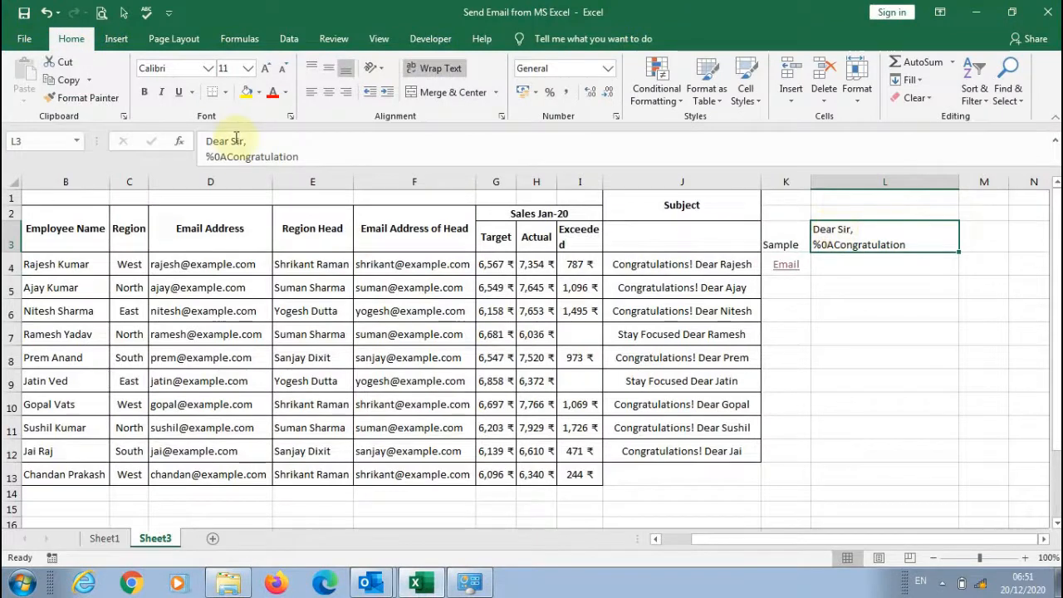
pyautogui.click(207, 156)
pyautogui.moveTo(208, 156); pyautogui.dragTo(222, 156)
pyautogui.hotkey('ctrl', 'c')
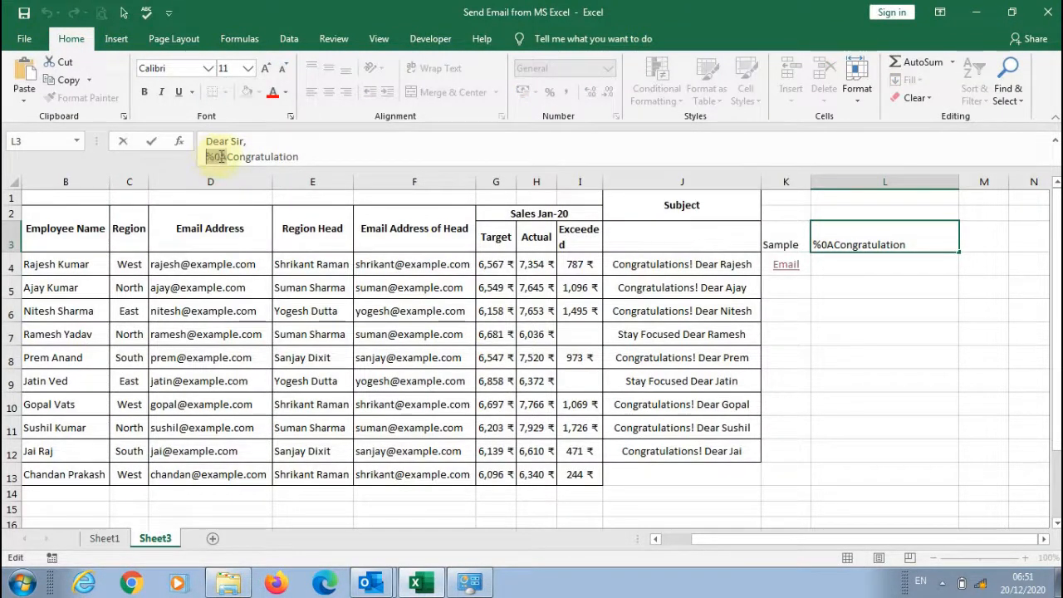
pyautogui.click(227, 156)
pyautogui.hotkey('ctrl', 'v')
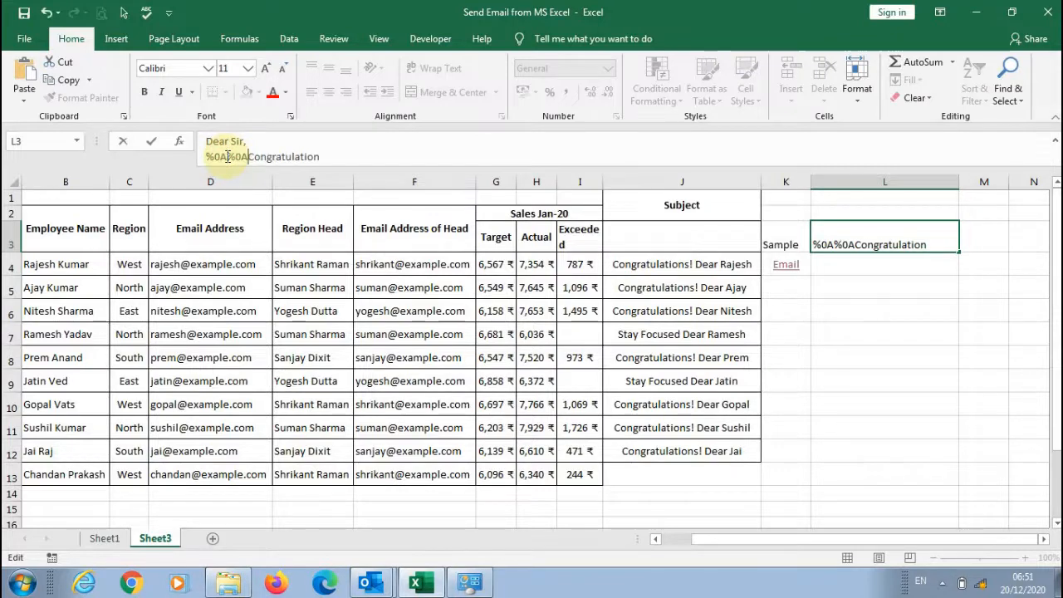
pyautogui.moveTo(793, 357); pyautogui.dragTo(787, 336)
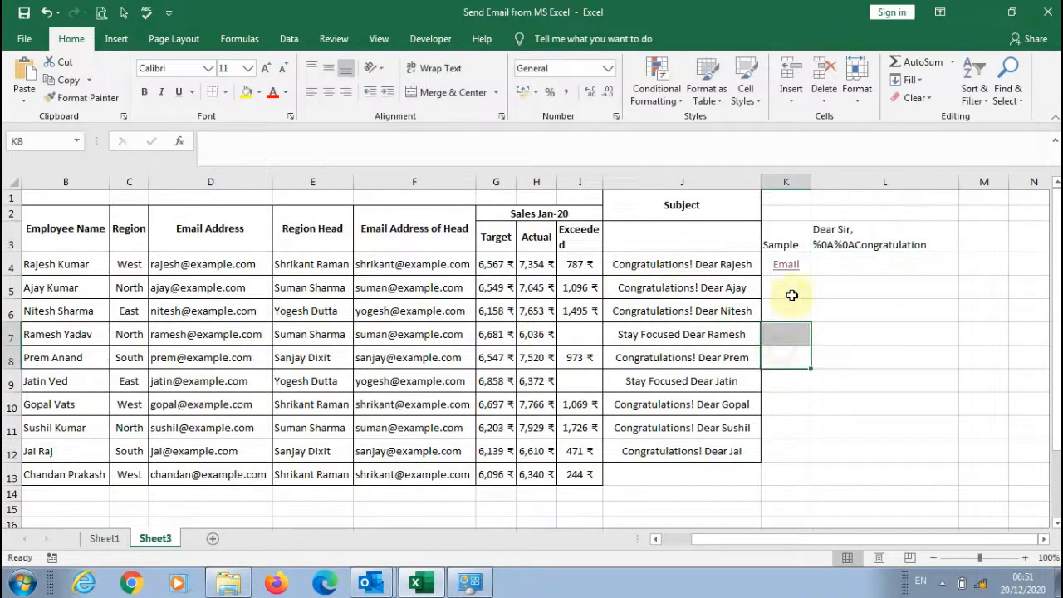
# Open the K4 link's email to check the spacing from the doubled %0A code, and discard the draft.
pyautogui.click(791, 268)
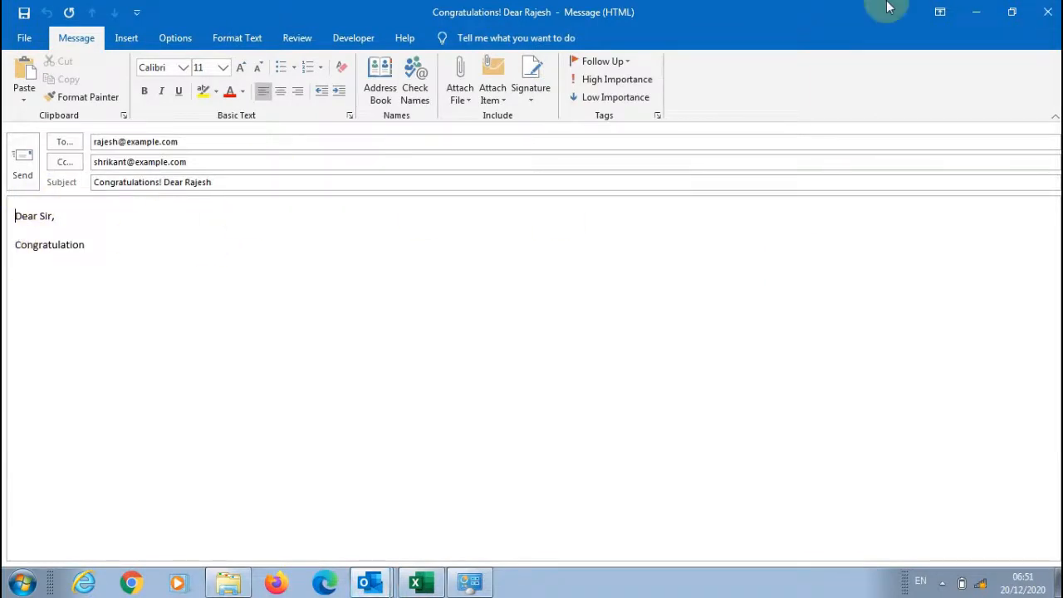
pyautogui.click(1050, 18)
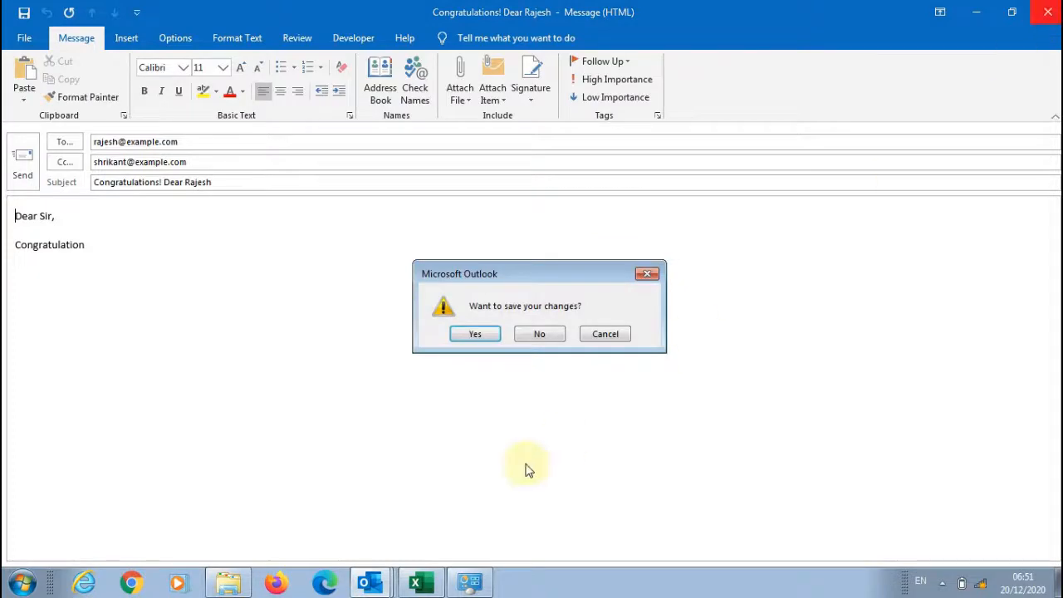
pyautogui.click(541, 335)
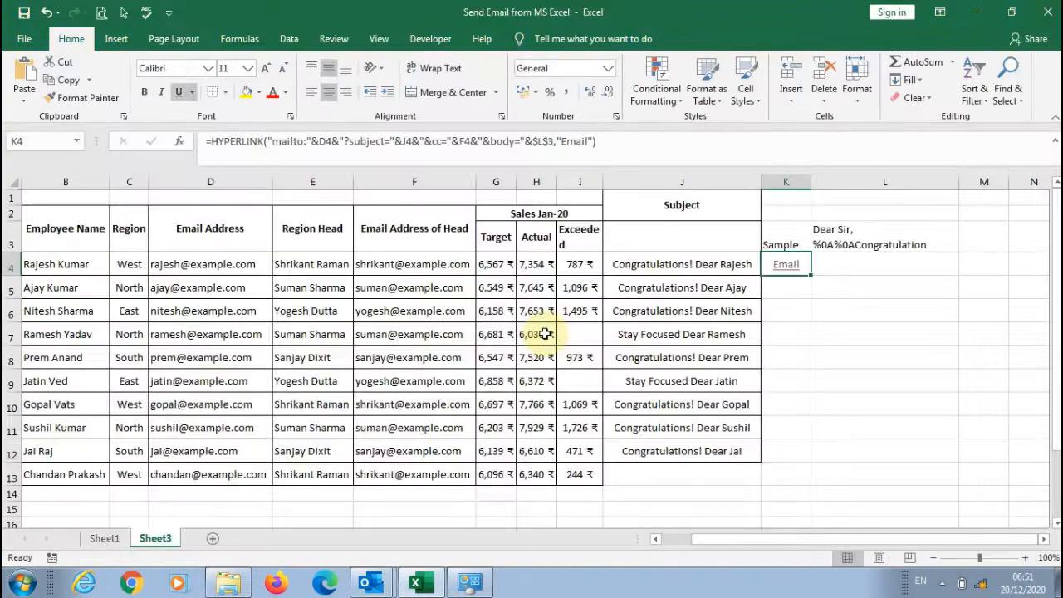
# Copy the Email Body Text column K from Sheet1 and insert it before the Sample column on Sheet3.
pyautogui.click(119, 540)
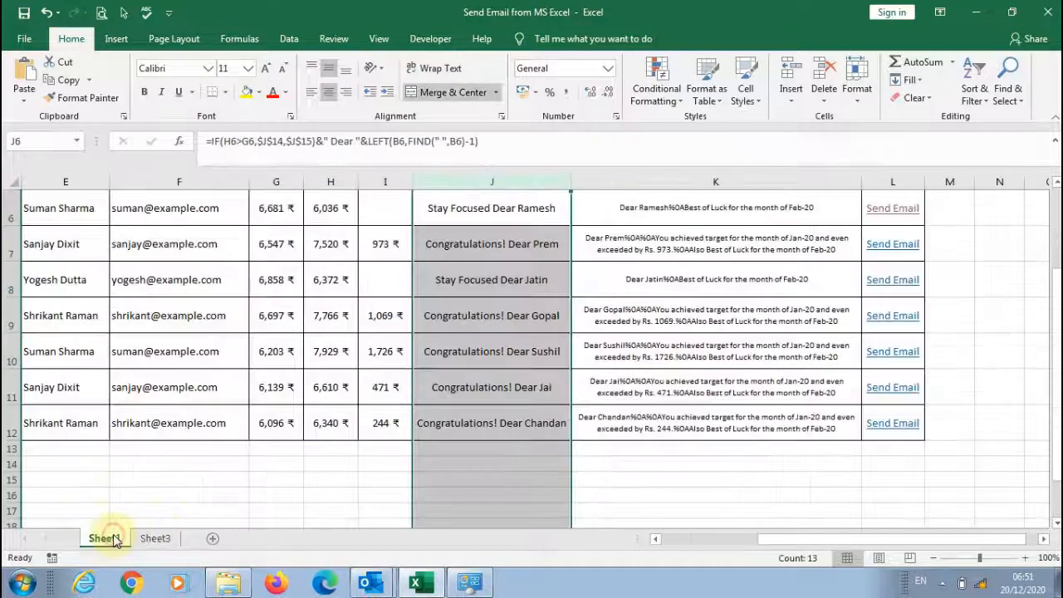
pyautogui.click(752, 176)
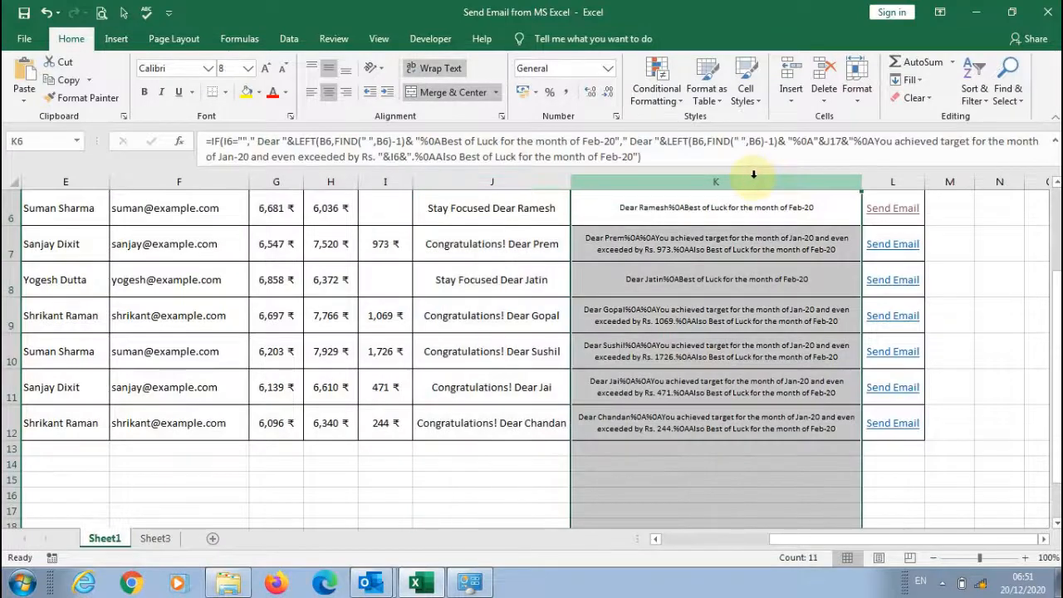
pyautogui.hotkey('ctrl', 'c')
pyautogui.click(164, 539)
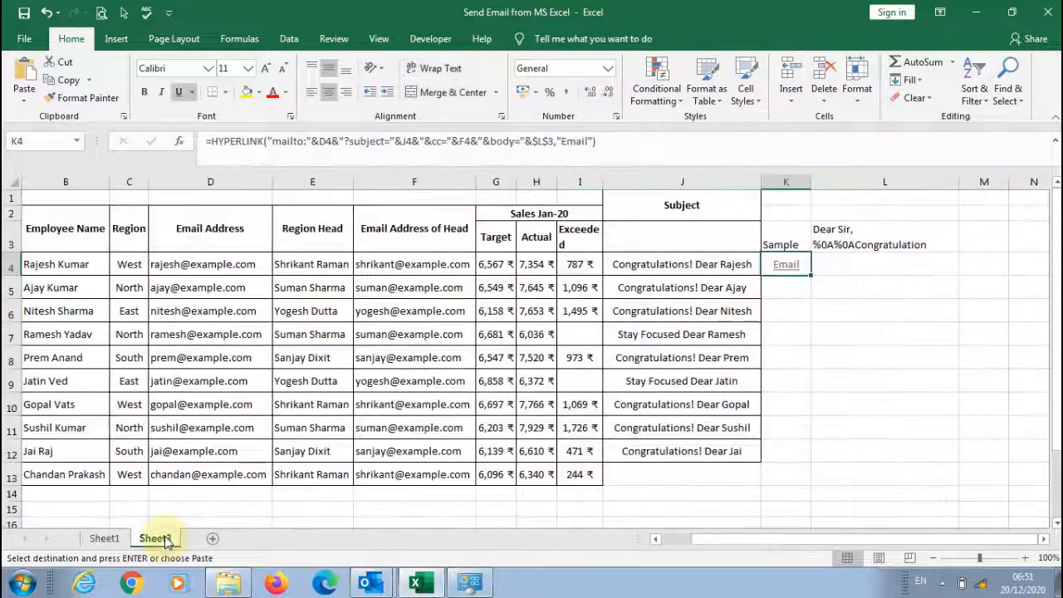
pyautogui.click(792, 176)
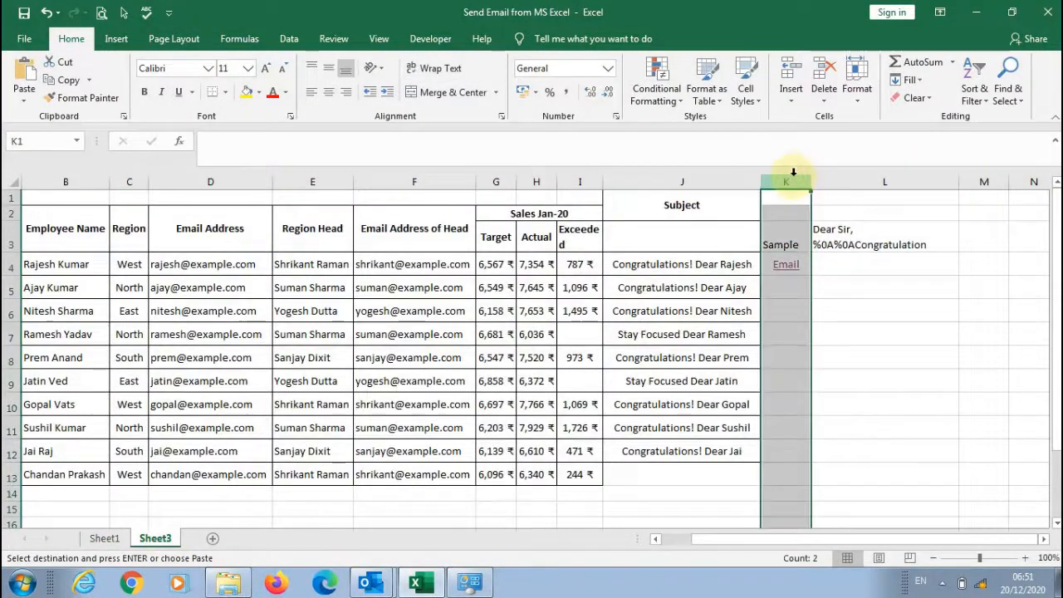
pyautogui.rightClick(793, 174)
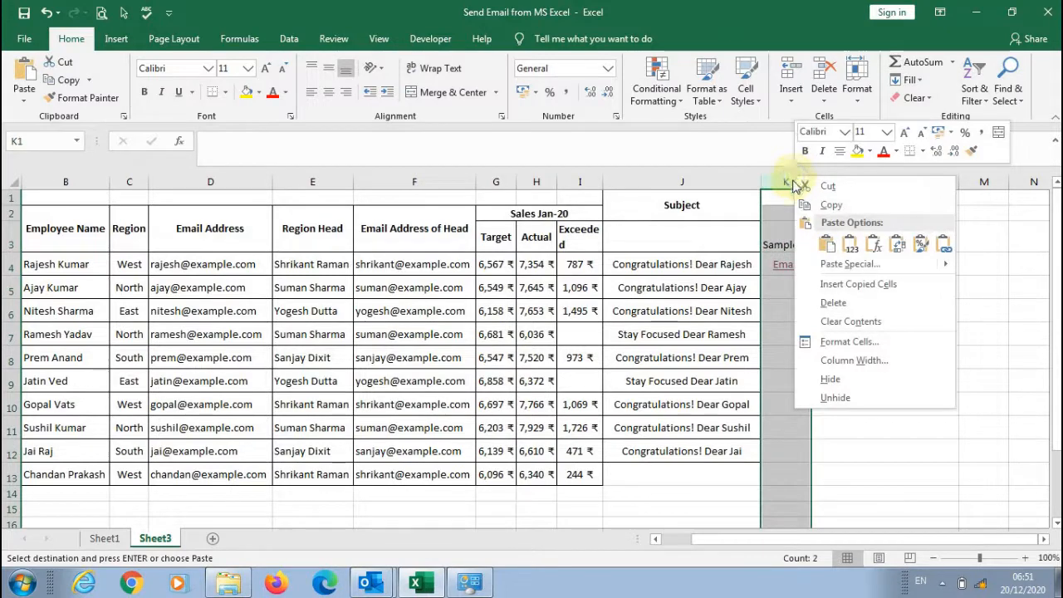
pyautogui.click(840, 291)
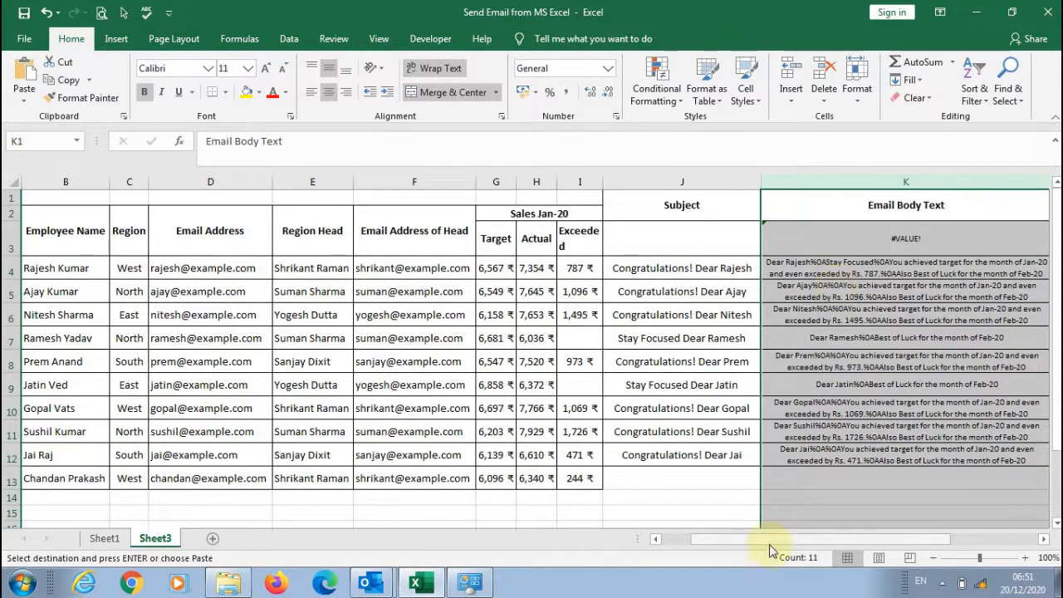
# Clear the error value from cell K3 beneath the Email Body Text heading.
pyautogui.moveTo(771, 541); pyautogui.dragTo(837, 538)
pyautogui.click(790, 243)
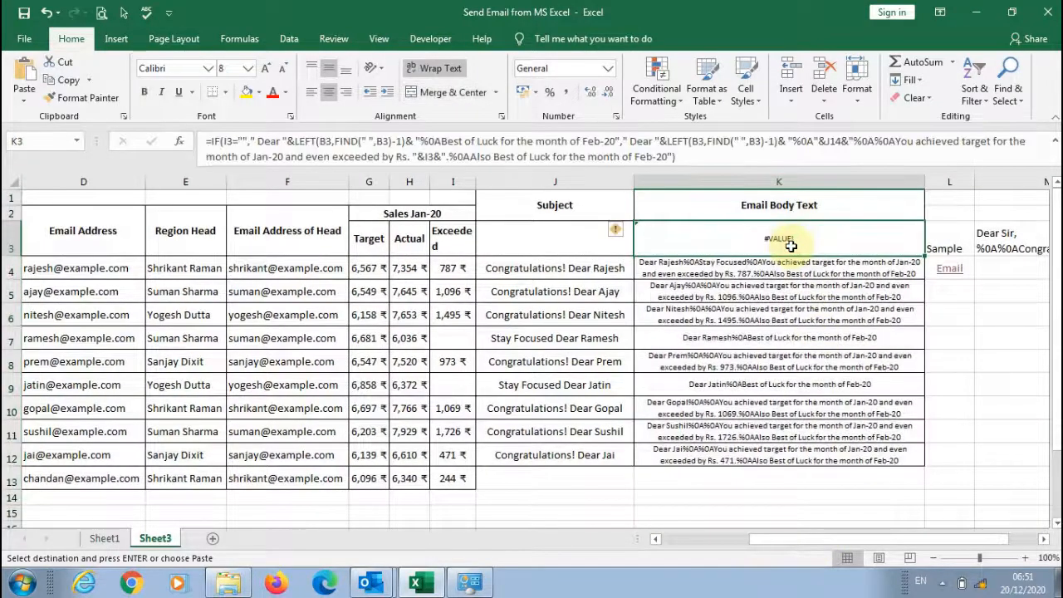
pyautogui.press('Delete')
# Replace the $M$3 body reference in the L4 HYPERLINK formula with K4, the Email Body Text cell of that row.
pyautogui.click(780, 261)
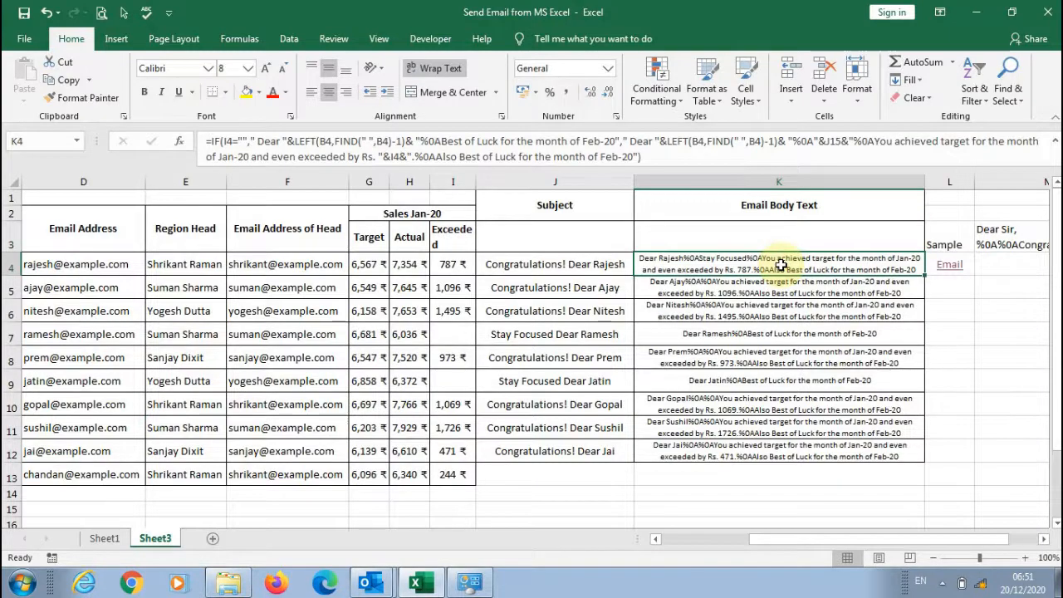
pyautogui.click(955, 267)
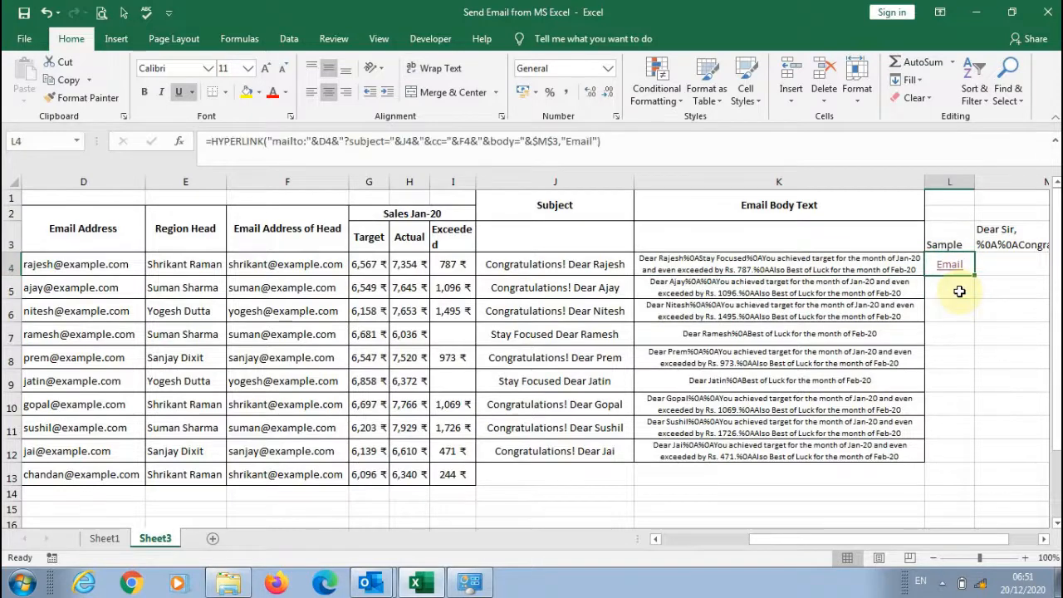
pyautogui.click(557, 142)
pyautogui.moveTo(557, 141); pyautogui.dragTo(532, 140)
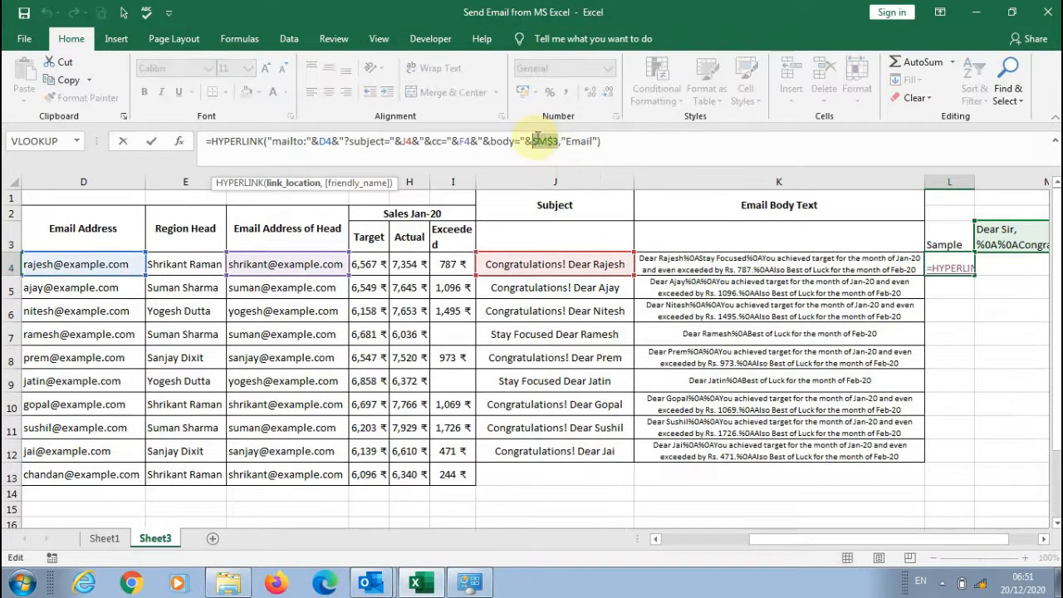
pyautogui.click(764, 268)
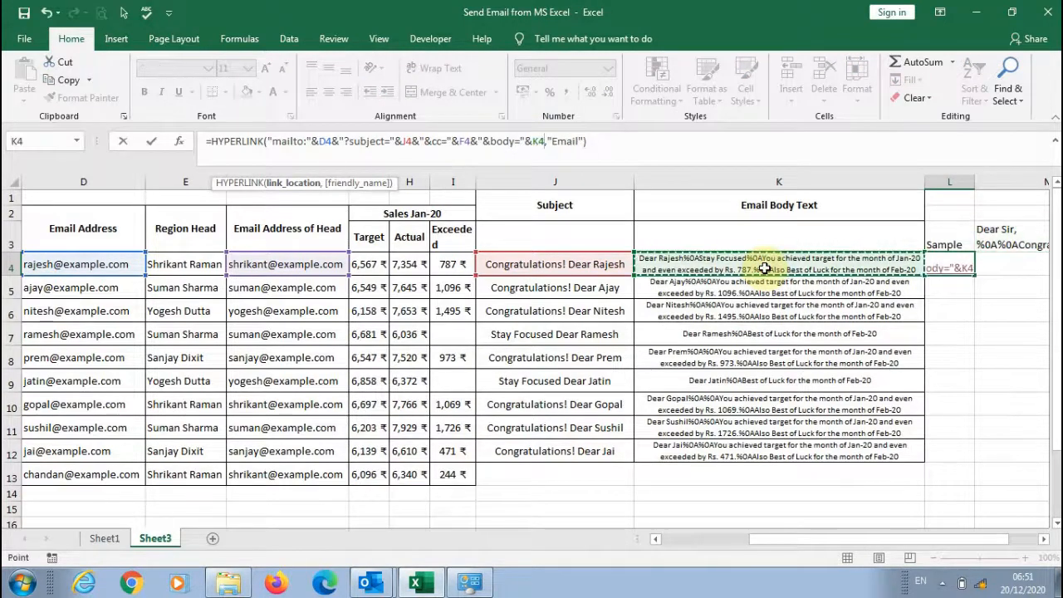
pyautogui.press('Return')
# Open the L4 link's email to check the body taken from K4, and discard the draft.
pyautogui.click(954, 264)
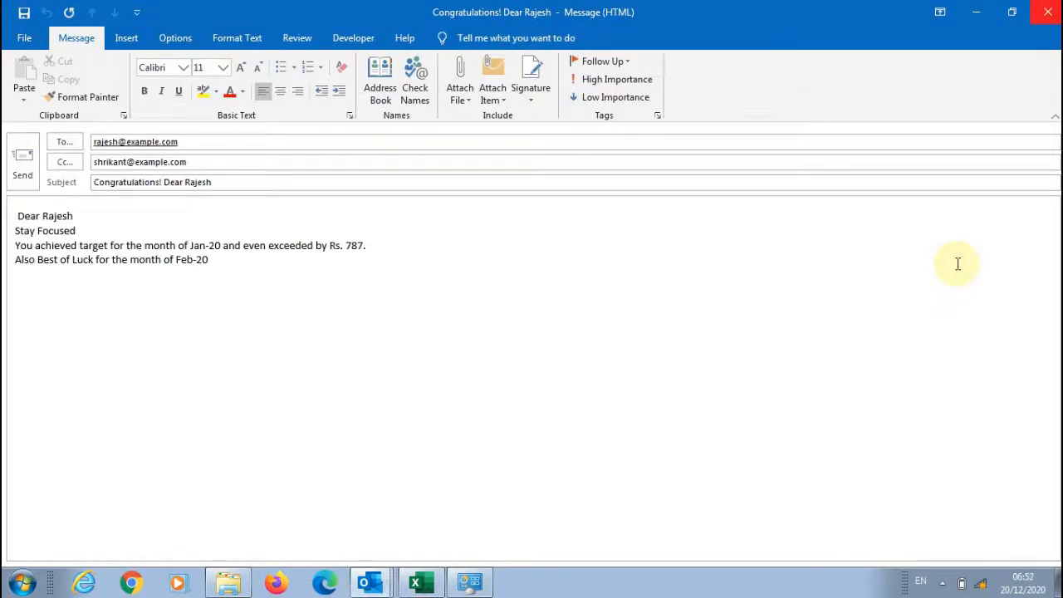
pyautogui.click(1048, 12)
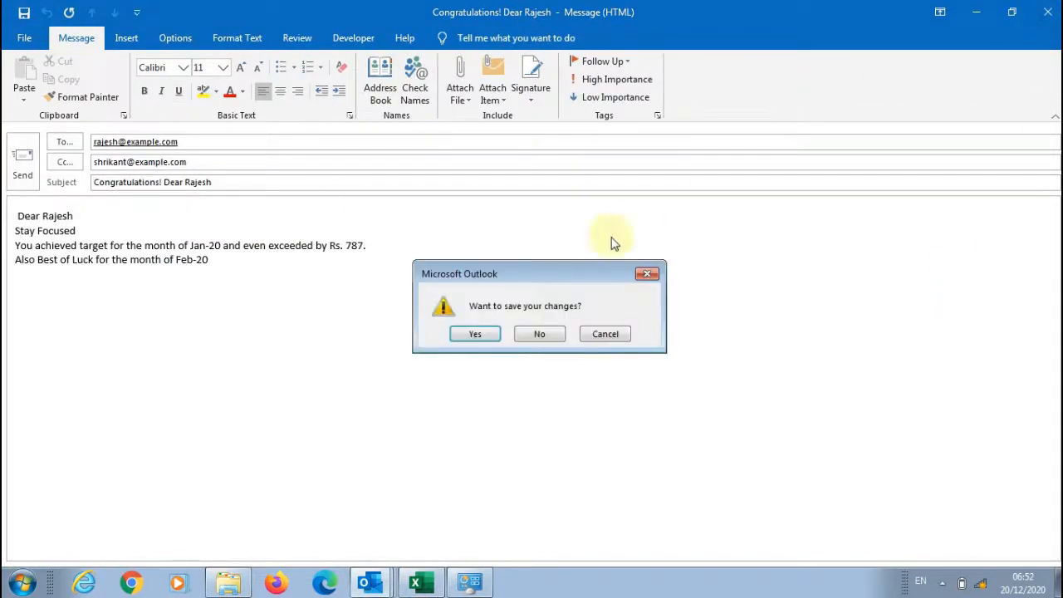
pyautogui.click(542, 334)
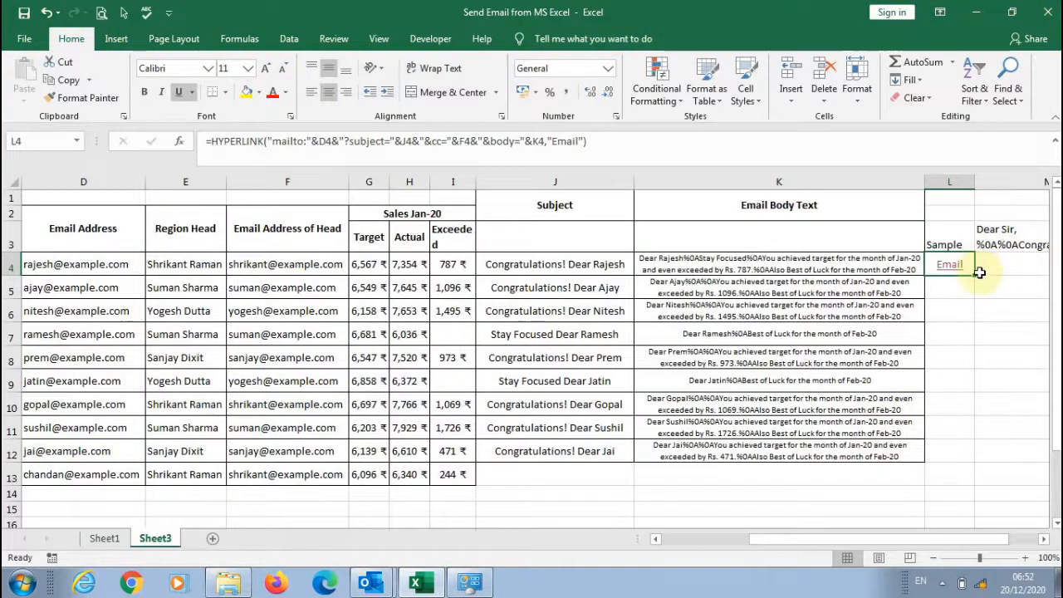
# Fill the L4 HYPERLINK formula down the Sample column through L12.
pyautogui.moveTo(977, 275); pyautogui.dragTo(973, 462)
pyautogui.click(1001, 356)
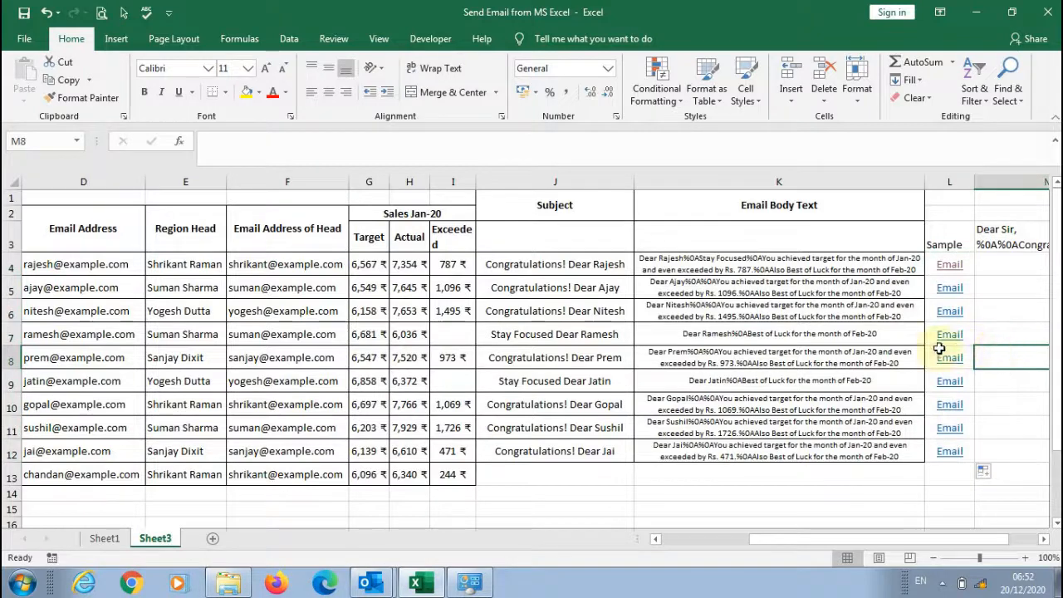
# Check the row 7 subject in J7 against the email generated by the L7 link, and discard the draft.
pyautogui.click(613, 336)
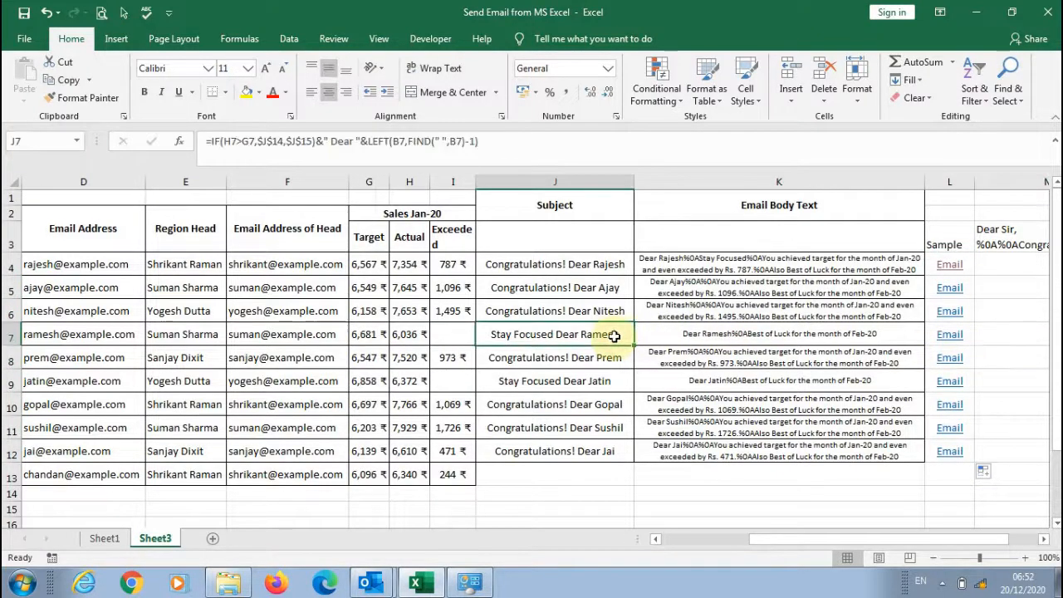
pyautogui.click(947, 340)
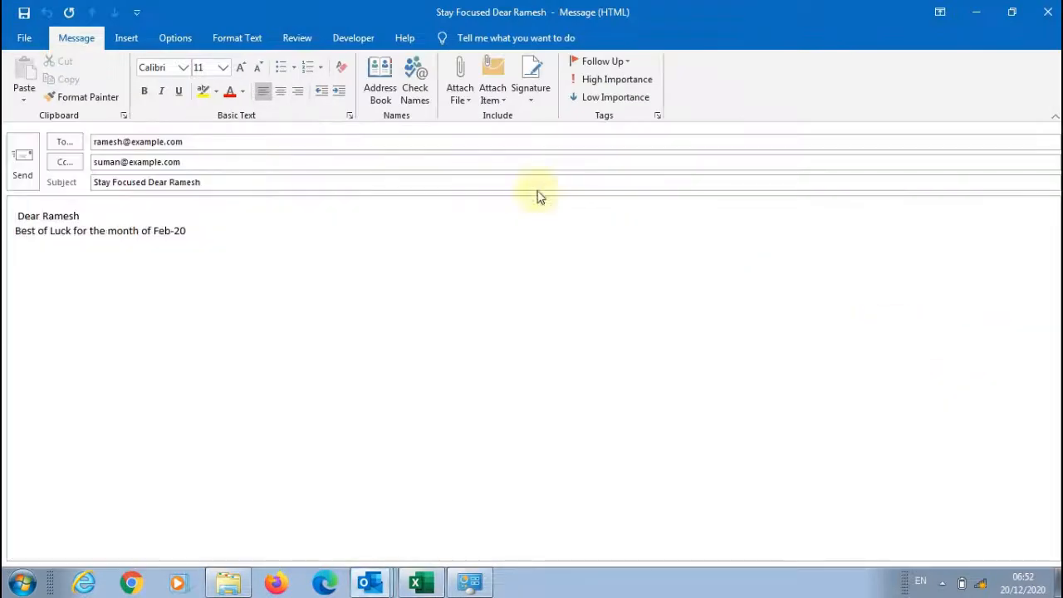
pyautogui.click(1047, 11)
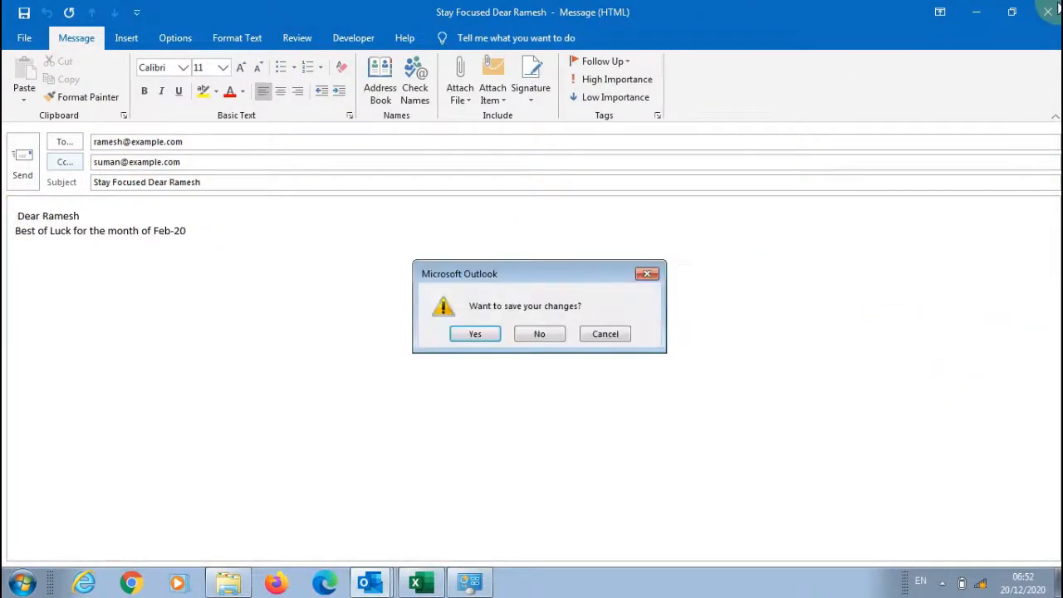
pyautogui.click(539, 336)
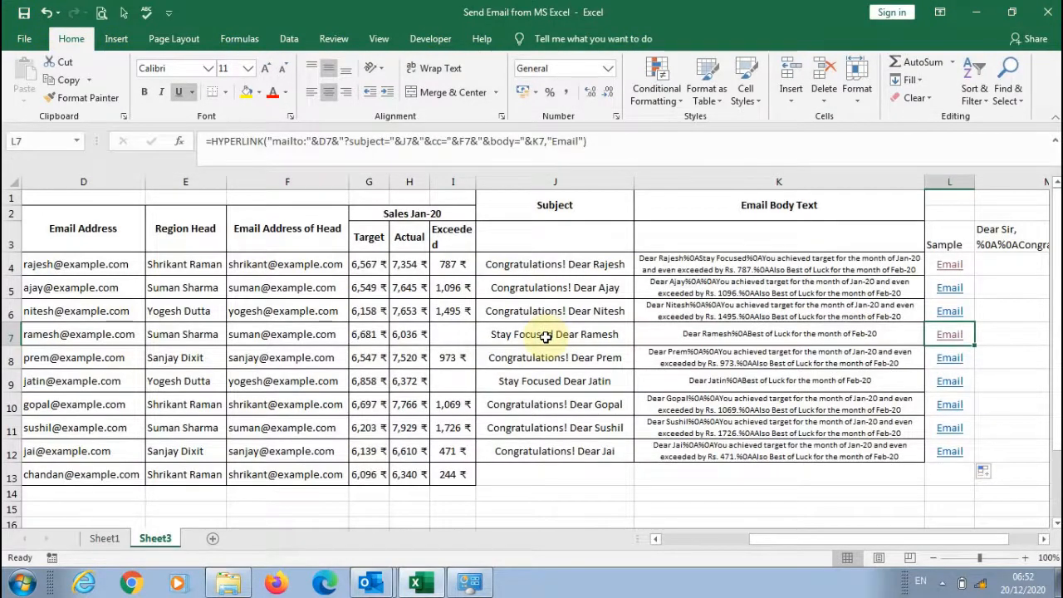